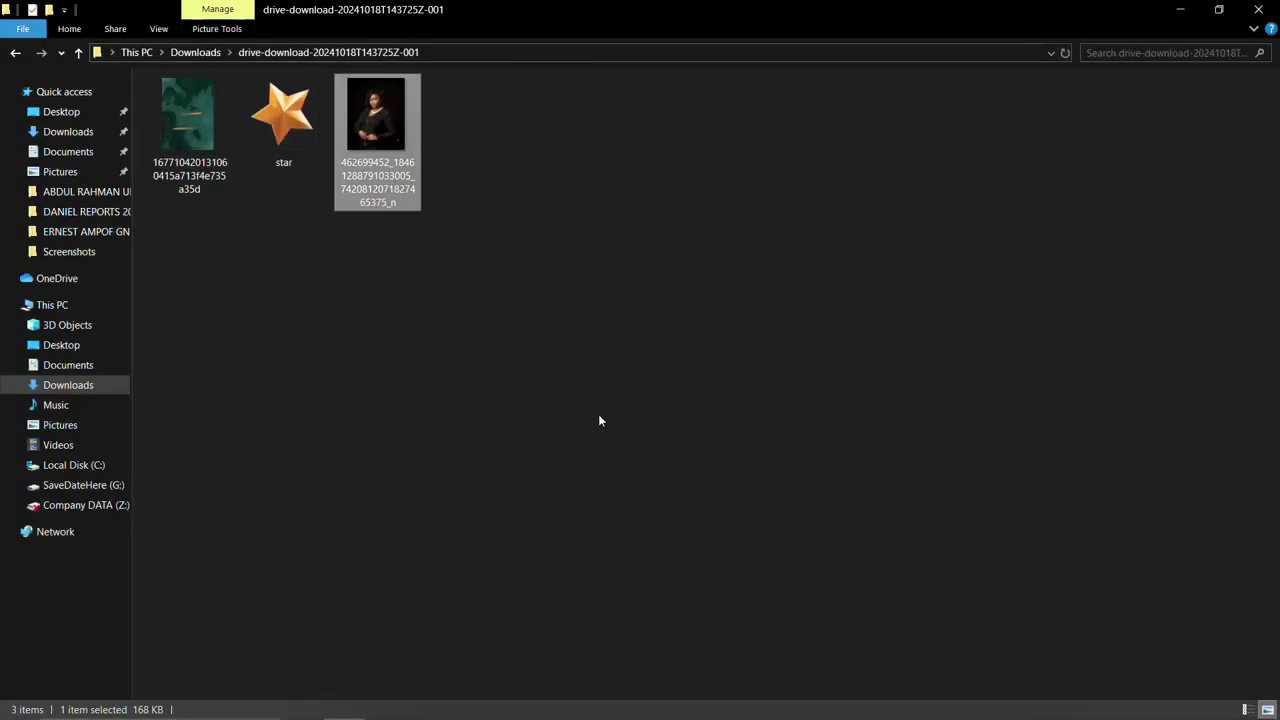
Restore down the download folder window and select the BIRTHDAY POSTER file on the desktop
click(1219, 9)
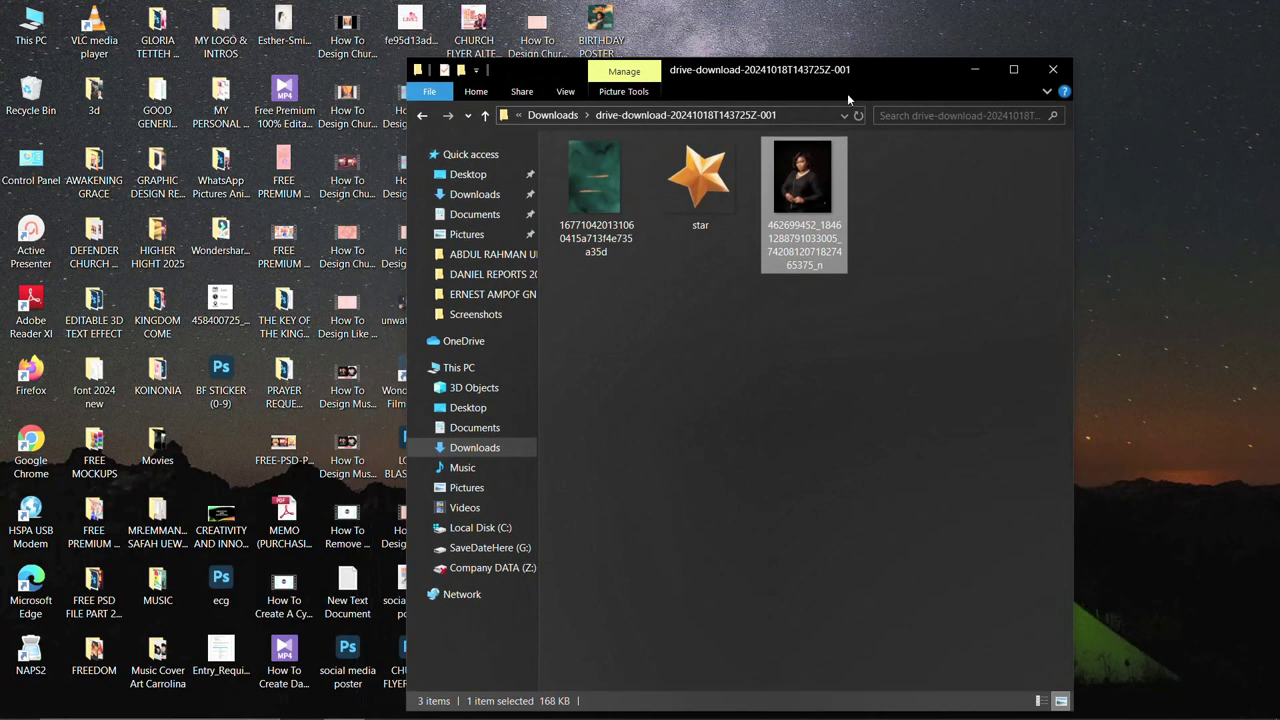
click(607, 37)
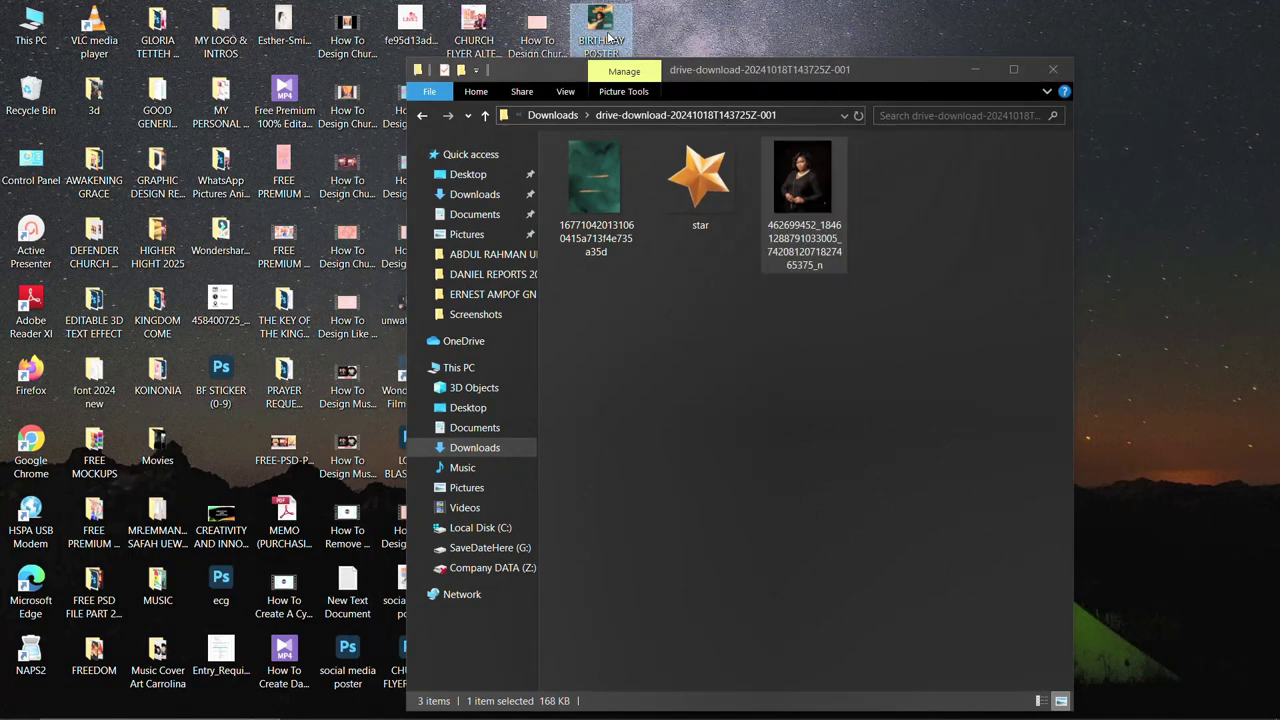
Open the finished BIRTHDAY POSTER image in Windows Photos for reference
double_click(600, 30)
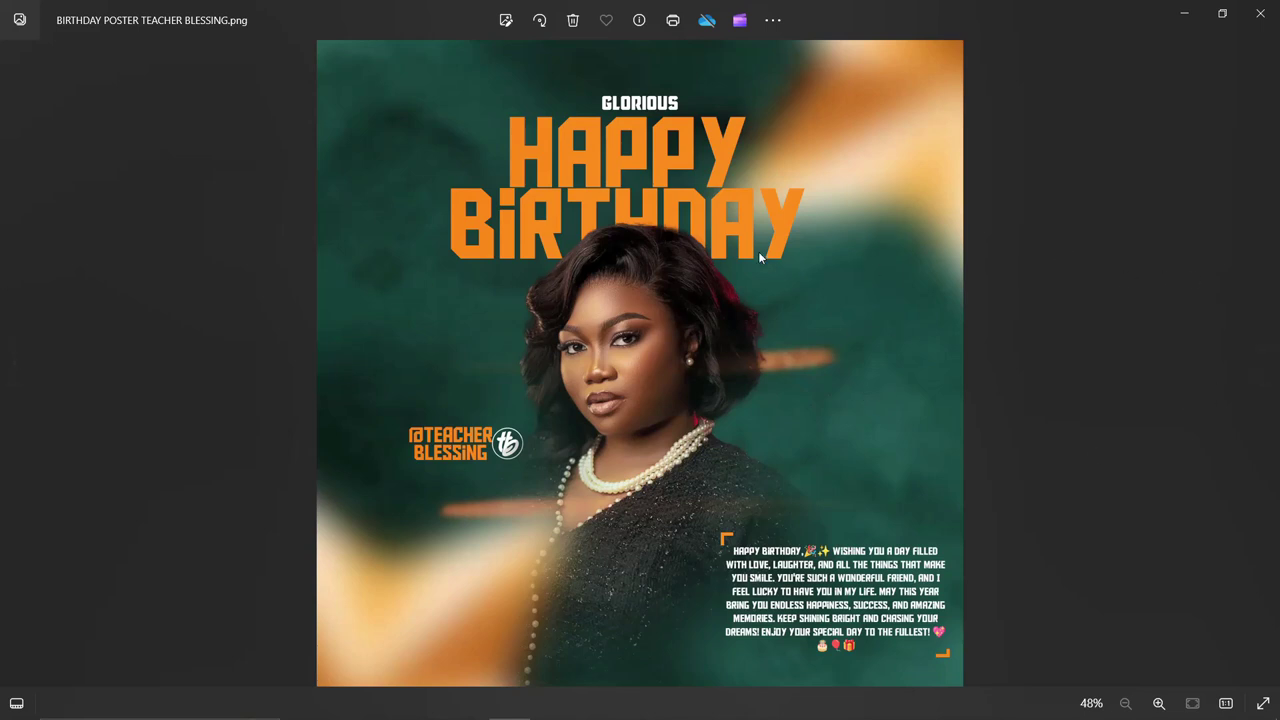
mouse_move(468, 690)
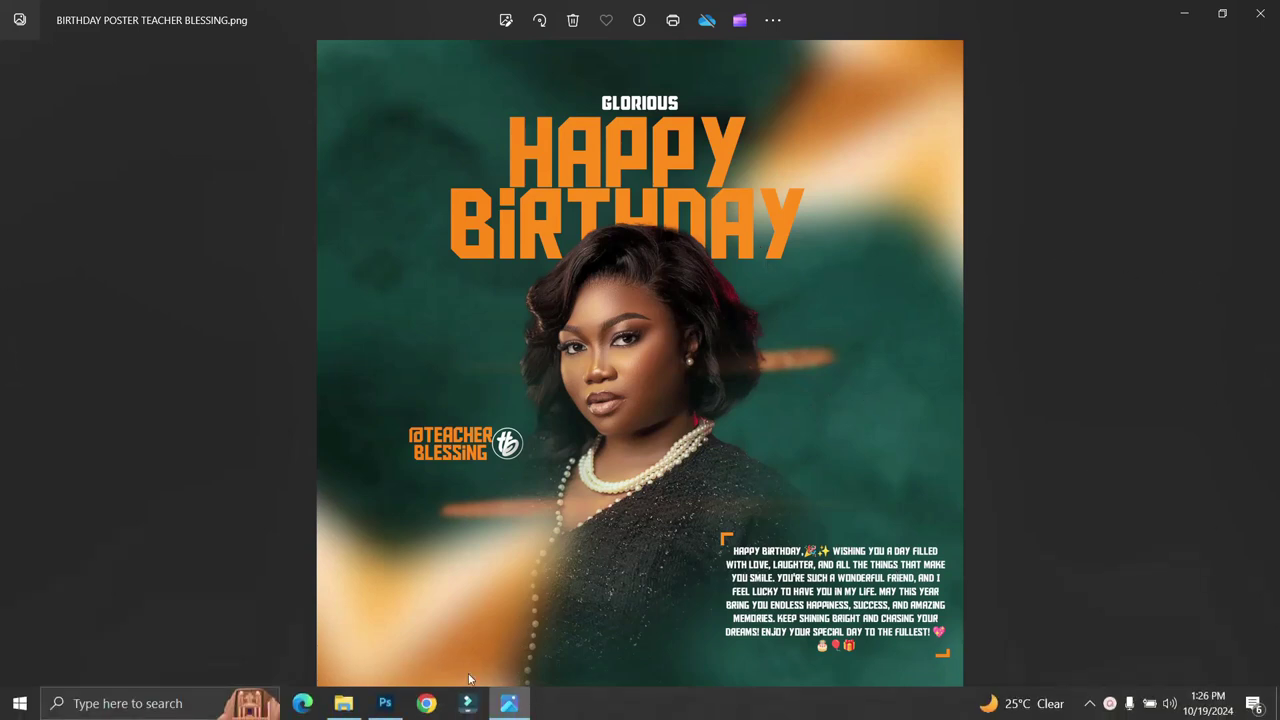
Create a new document from the 2000 px square preset, named BIRTHDAY FLYER
click(388, 704)
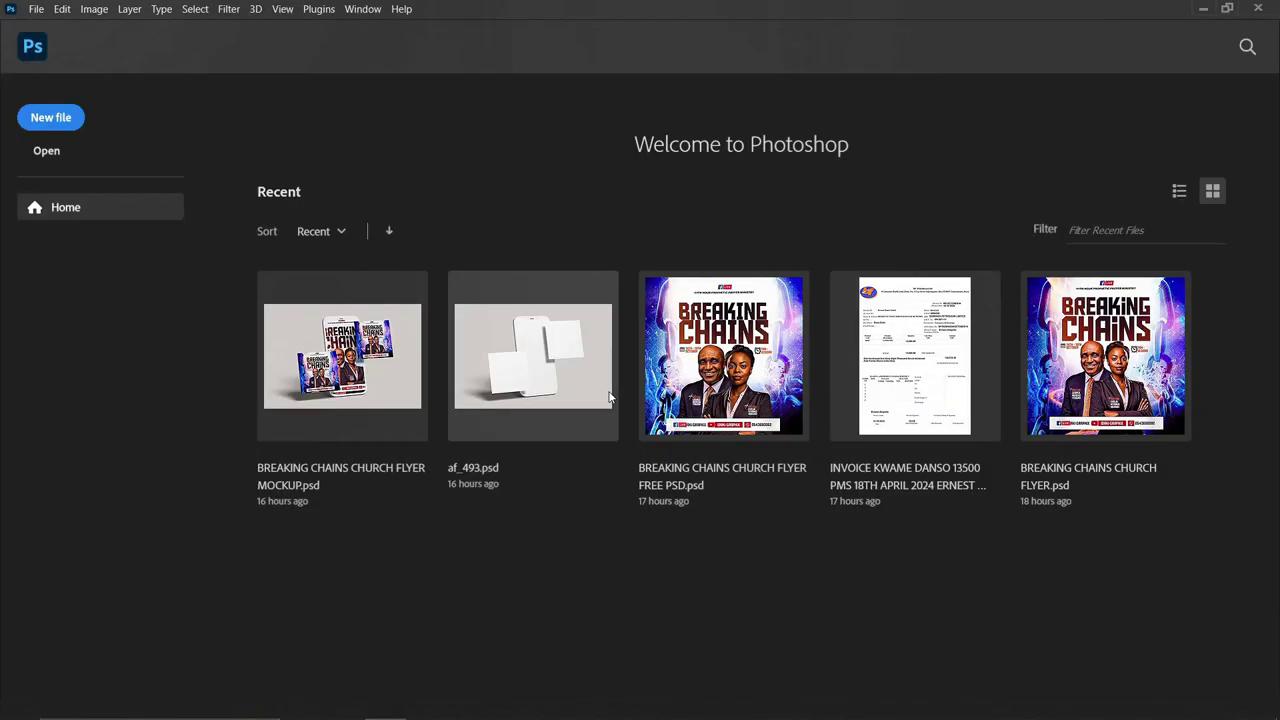
key(ctrl+n)
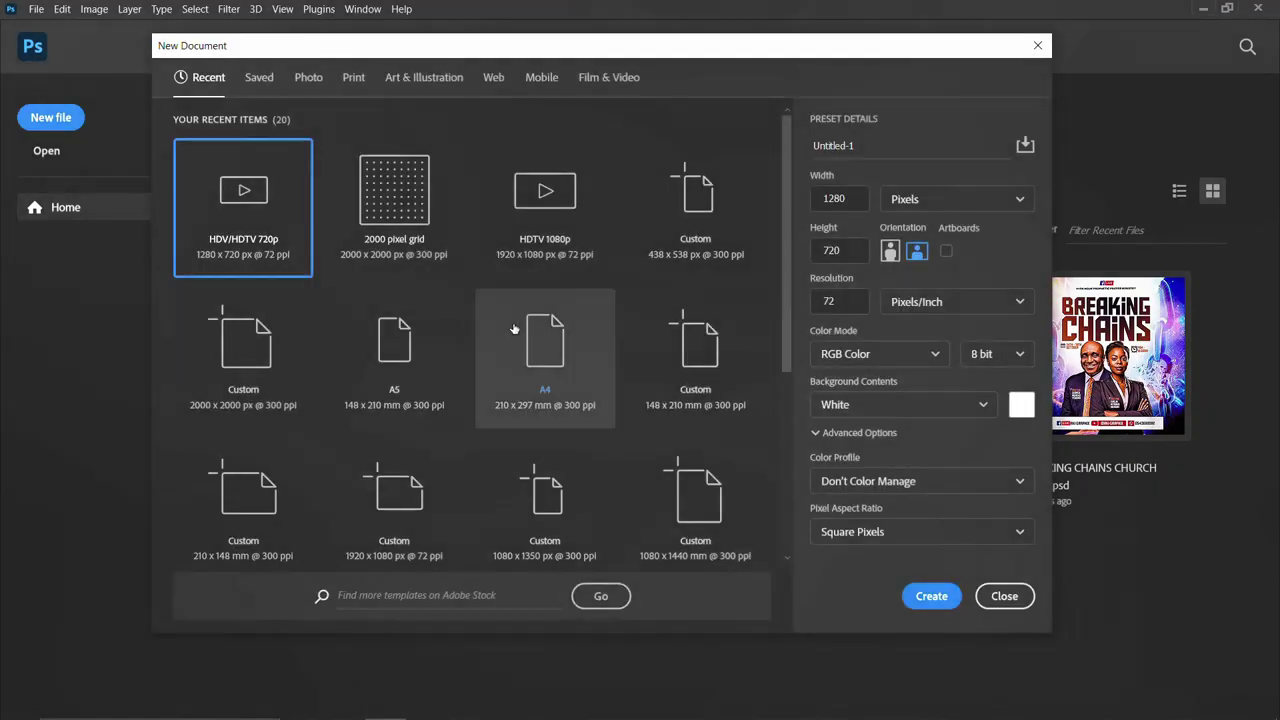
click(393, 199)
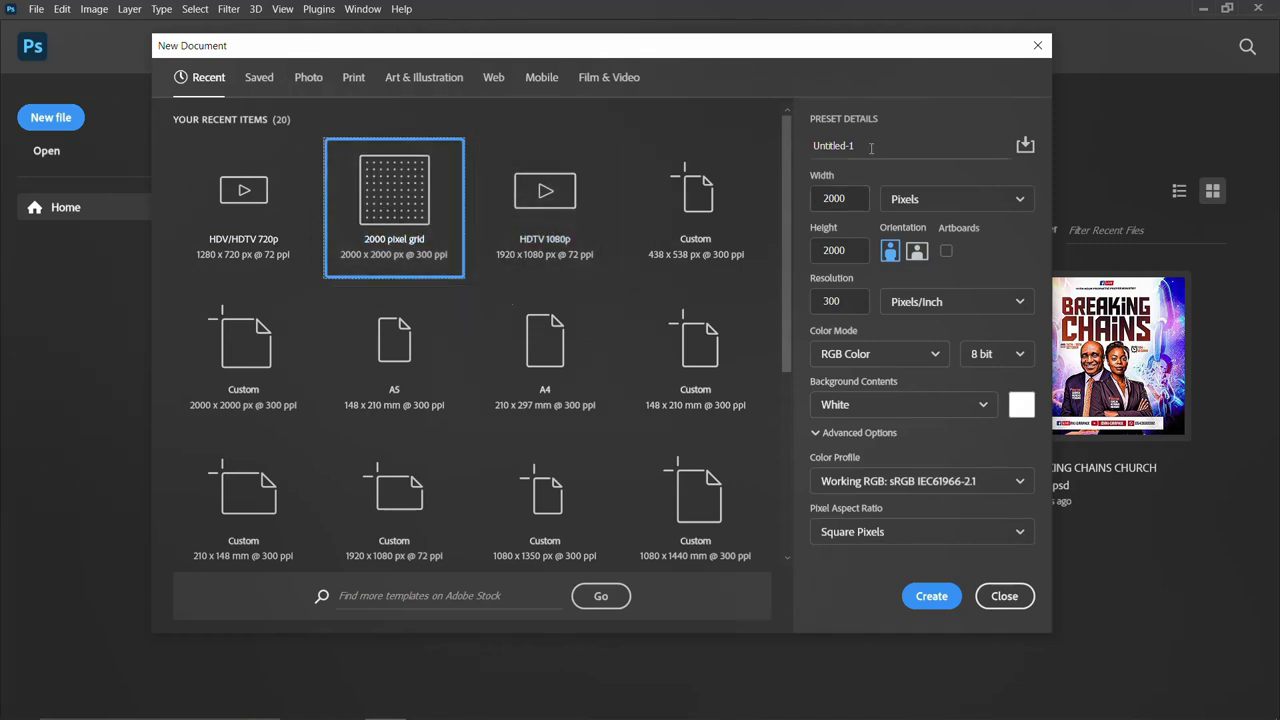
drag(871, 148, 807, 148)
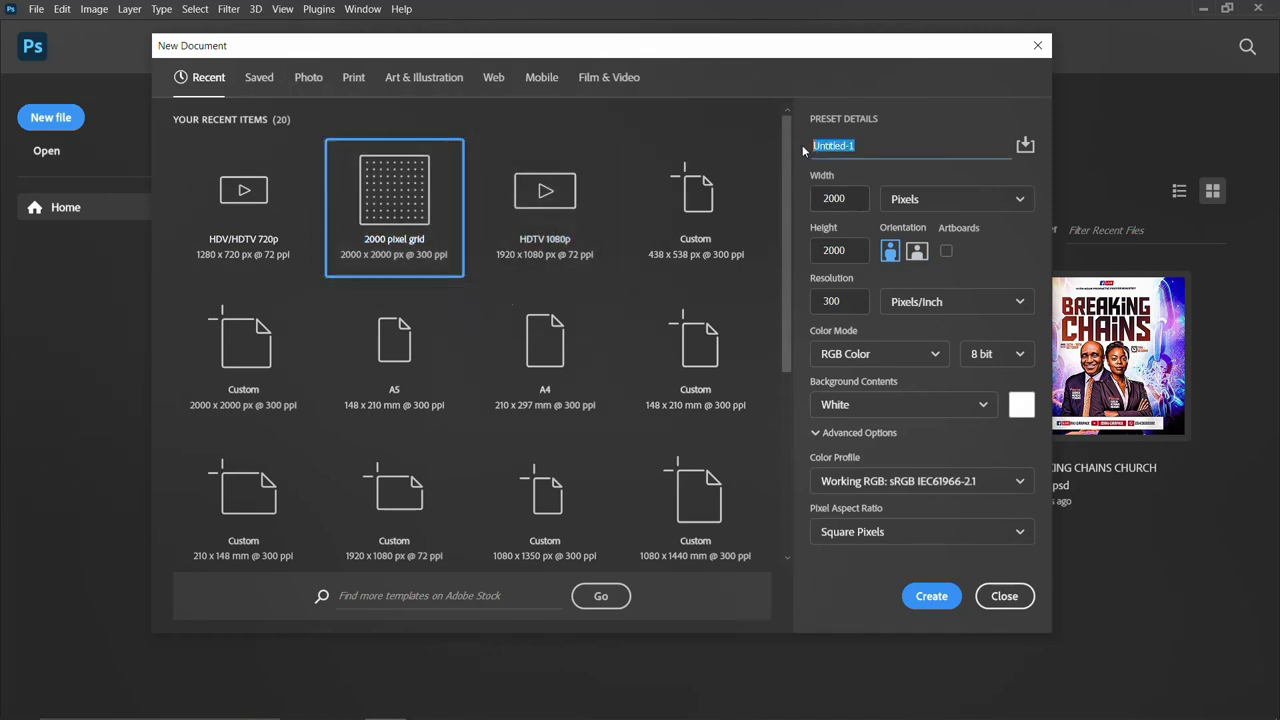
text(BIRTH)
text(DAY FL)
text(YER)
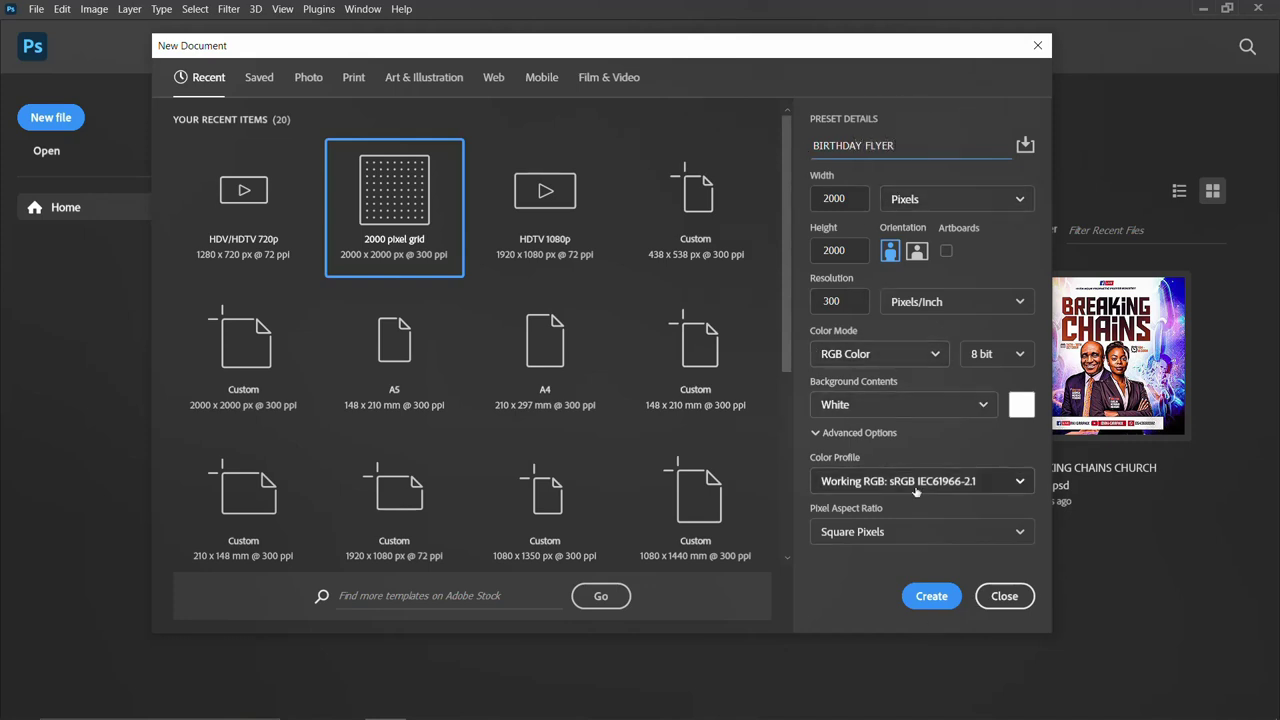
click(929, 597)
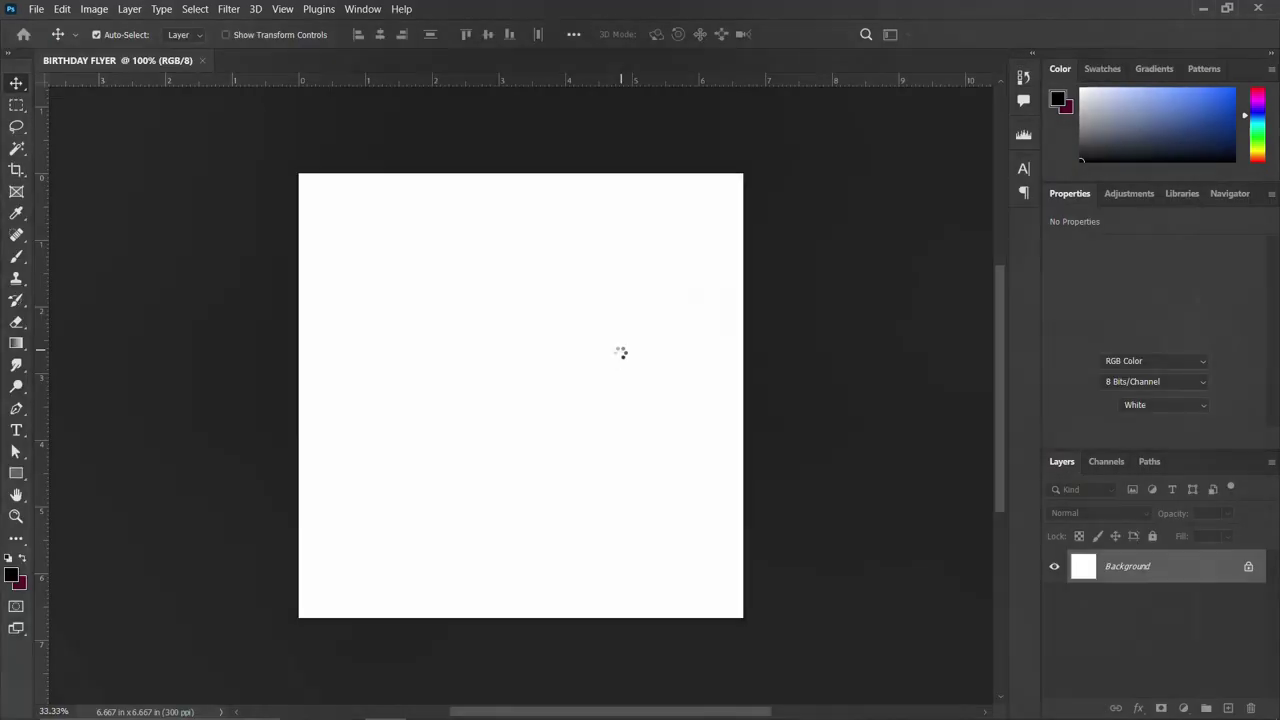
Unlock the Background layer and drag the green background image onto the canvas
click(1248, 567)
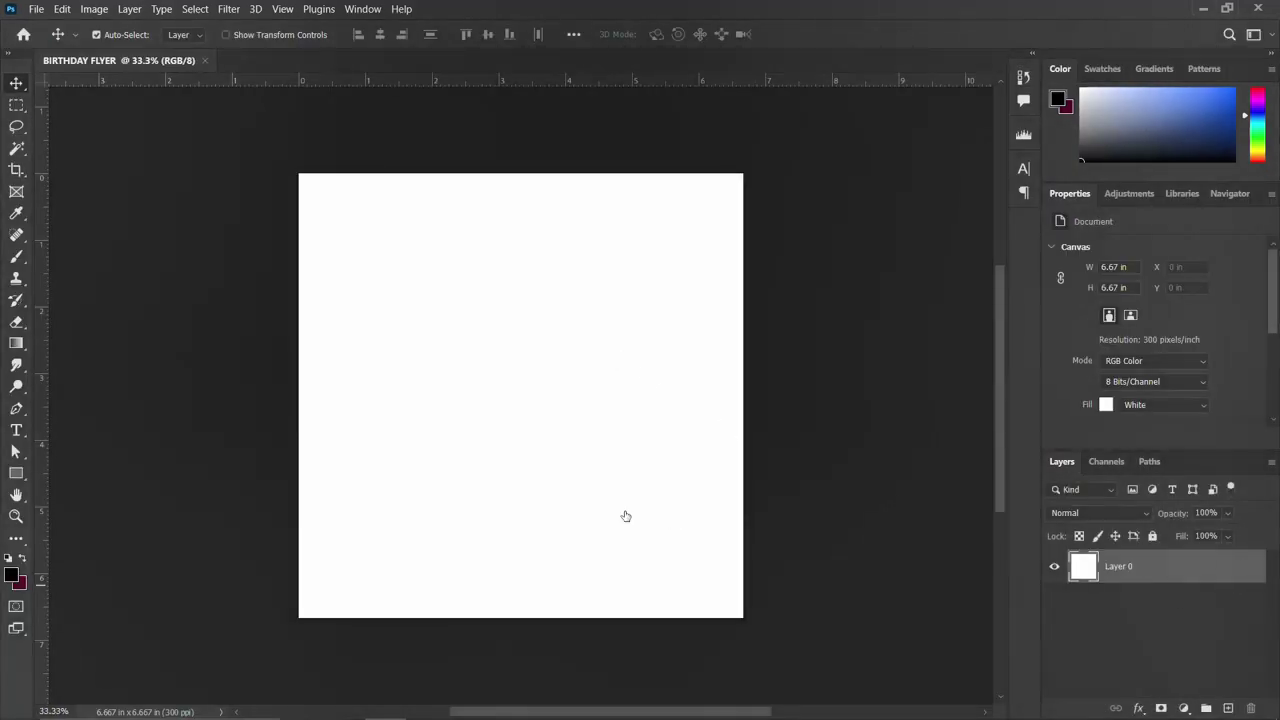
click(343, 703)
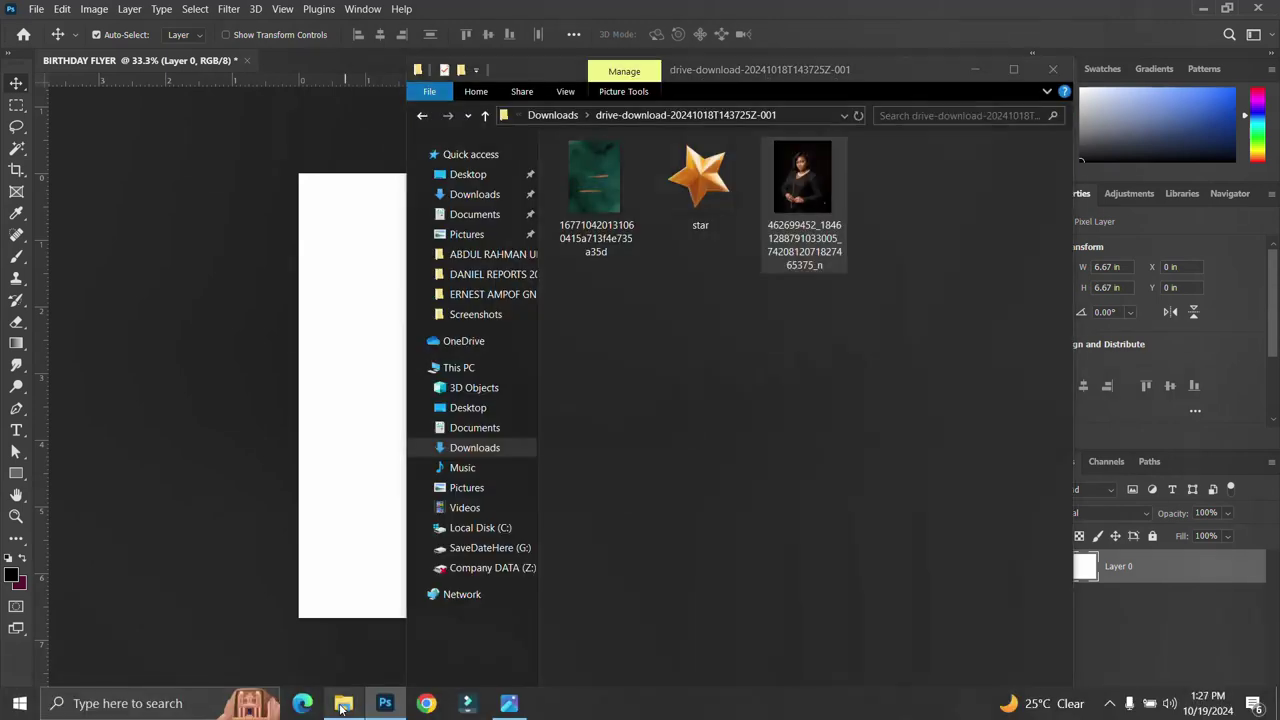
click(614, 178)
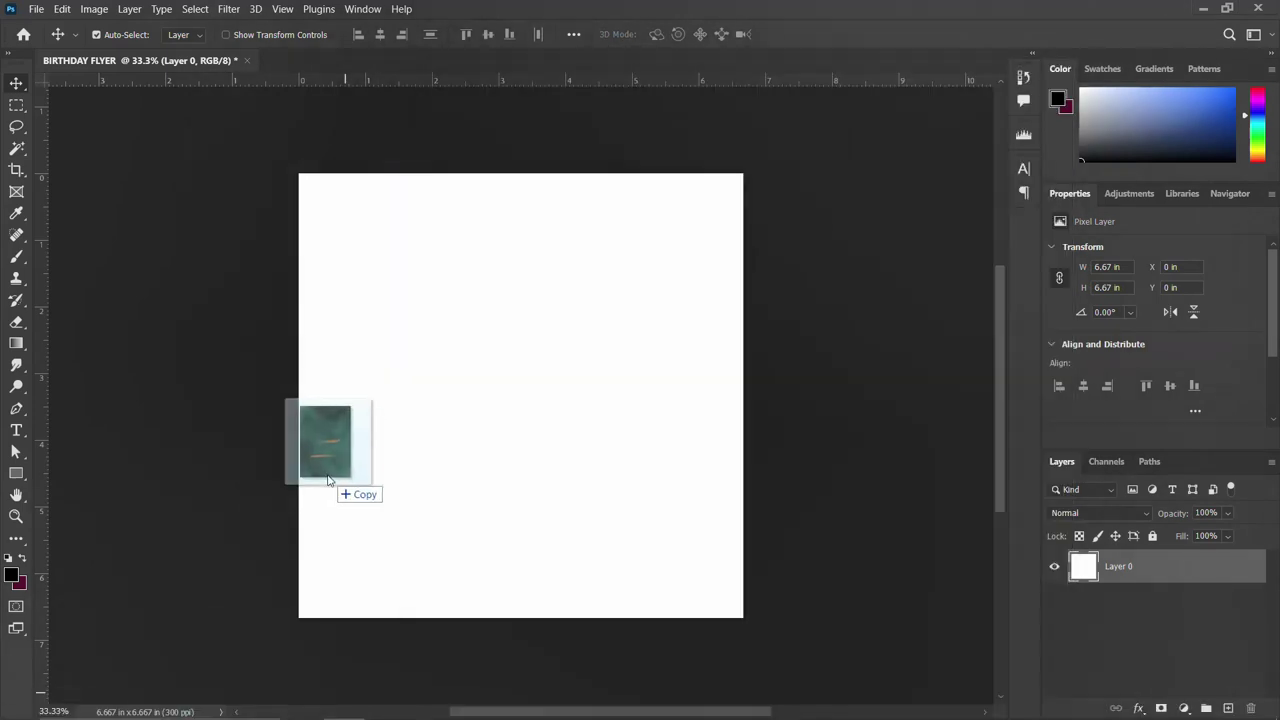
drag(422, 523, 336, 483)
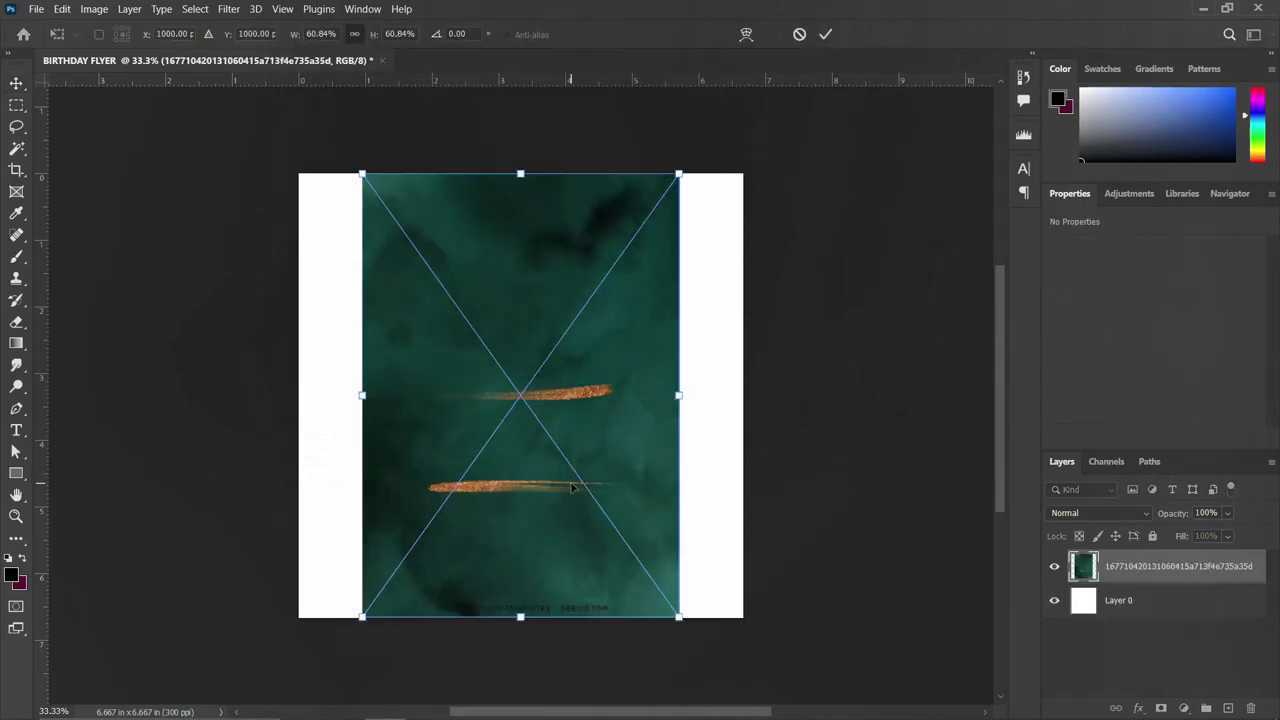
Rotate the green image -90° and stretch it to cover the whole canvas
mouse_move(728, 467)
mouse_down()
mouse_move(568, 267)
mouse_move(576, 258)
mouse_up()
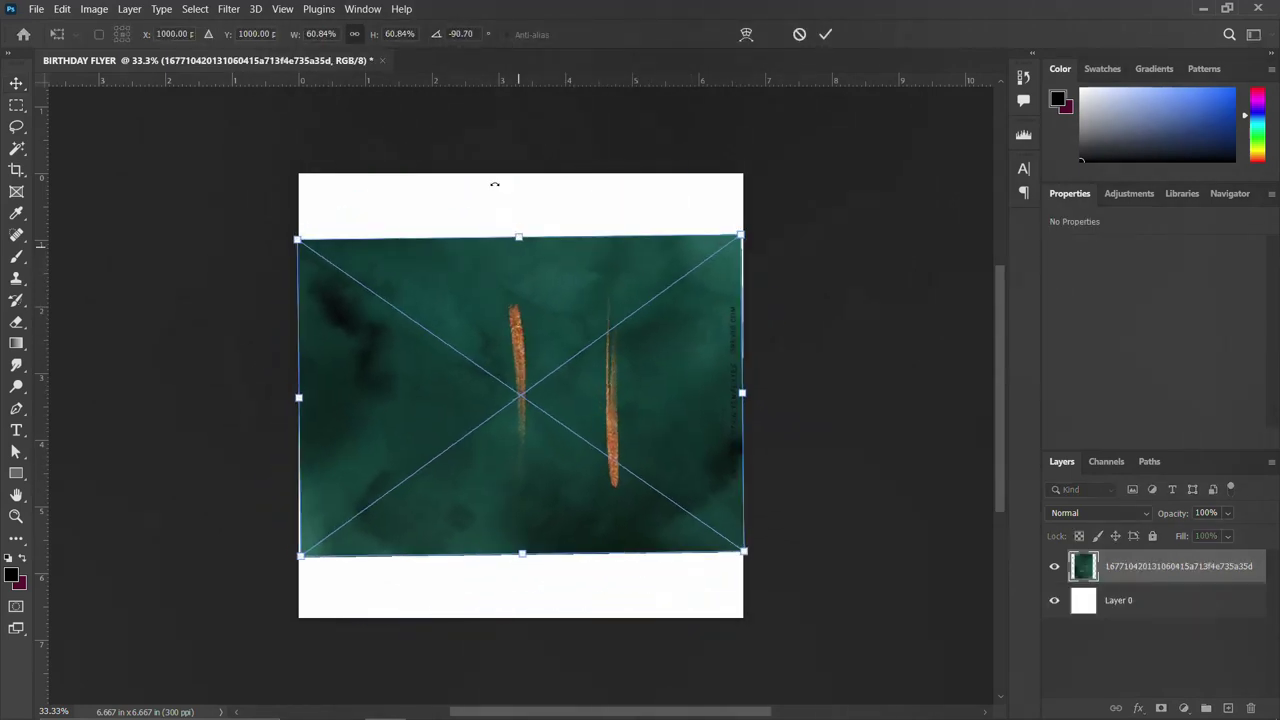
double_click(463, 33)
text(-90)
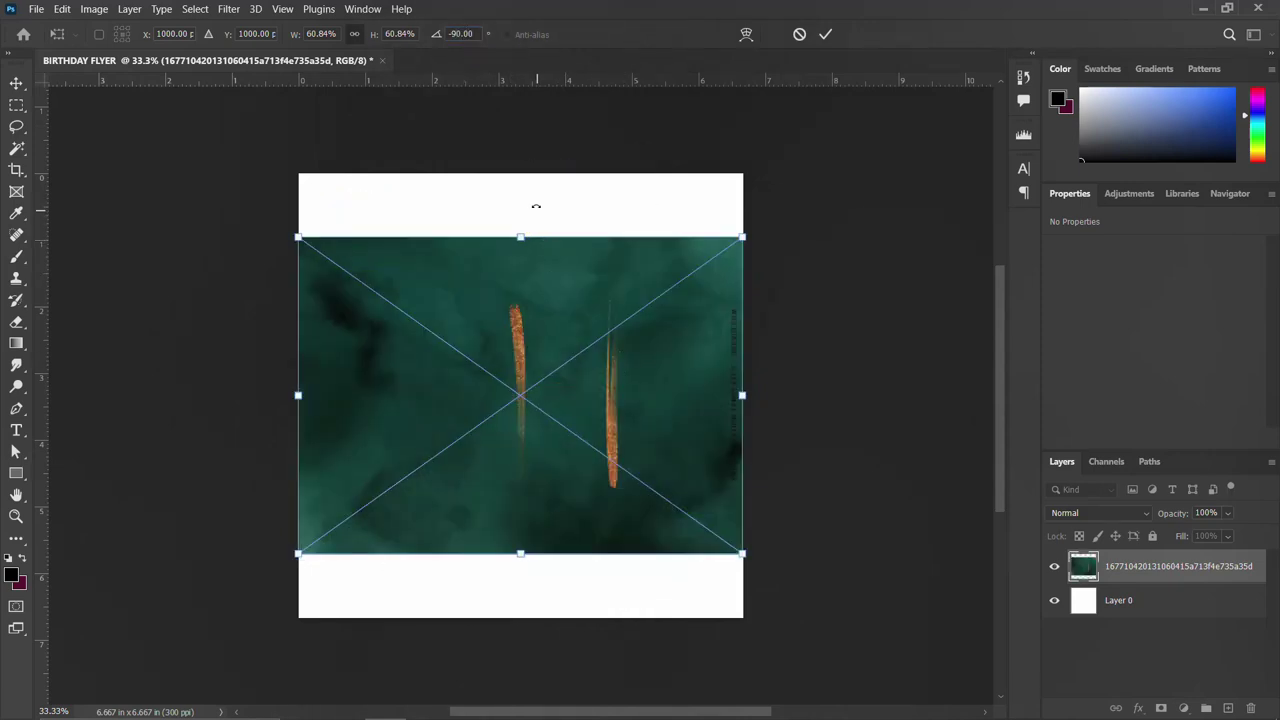
drag(521, 233, 521, 173)
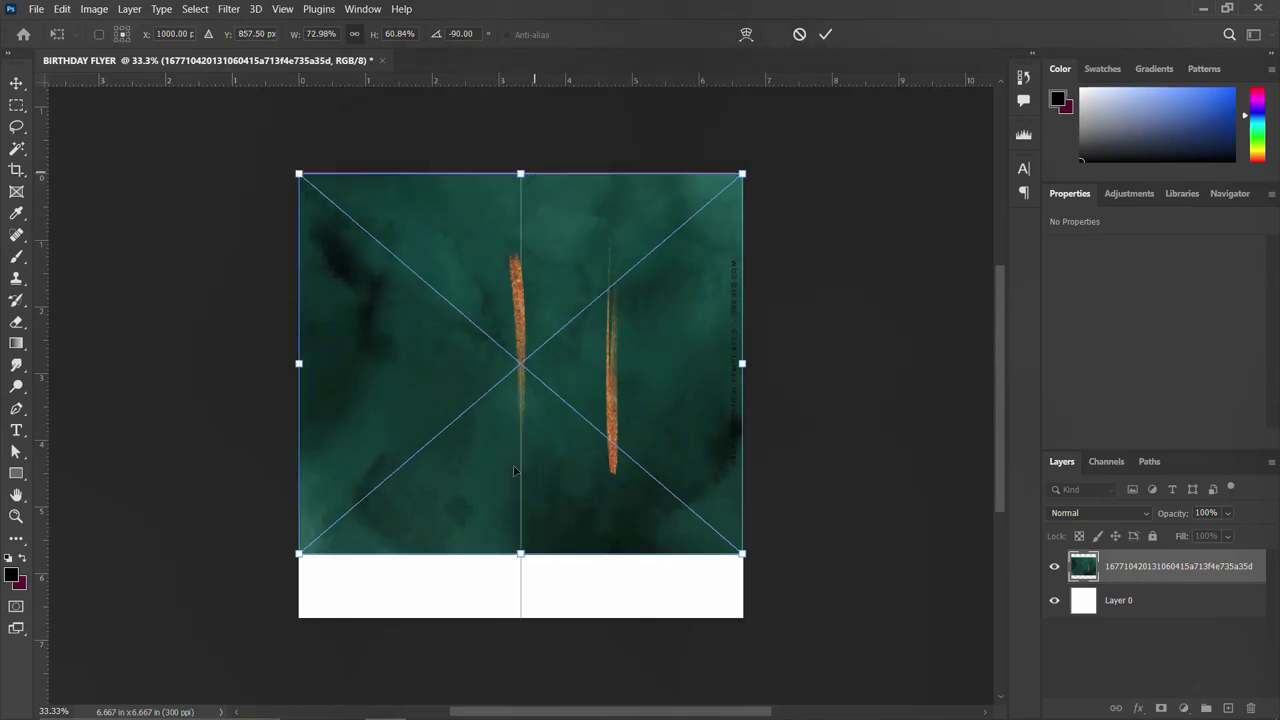
drag(520, 551, 520, 617)
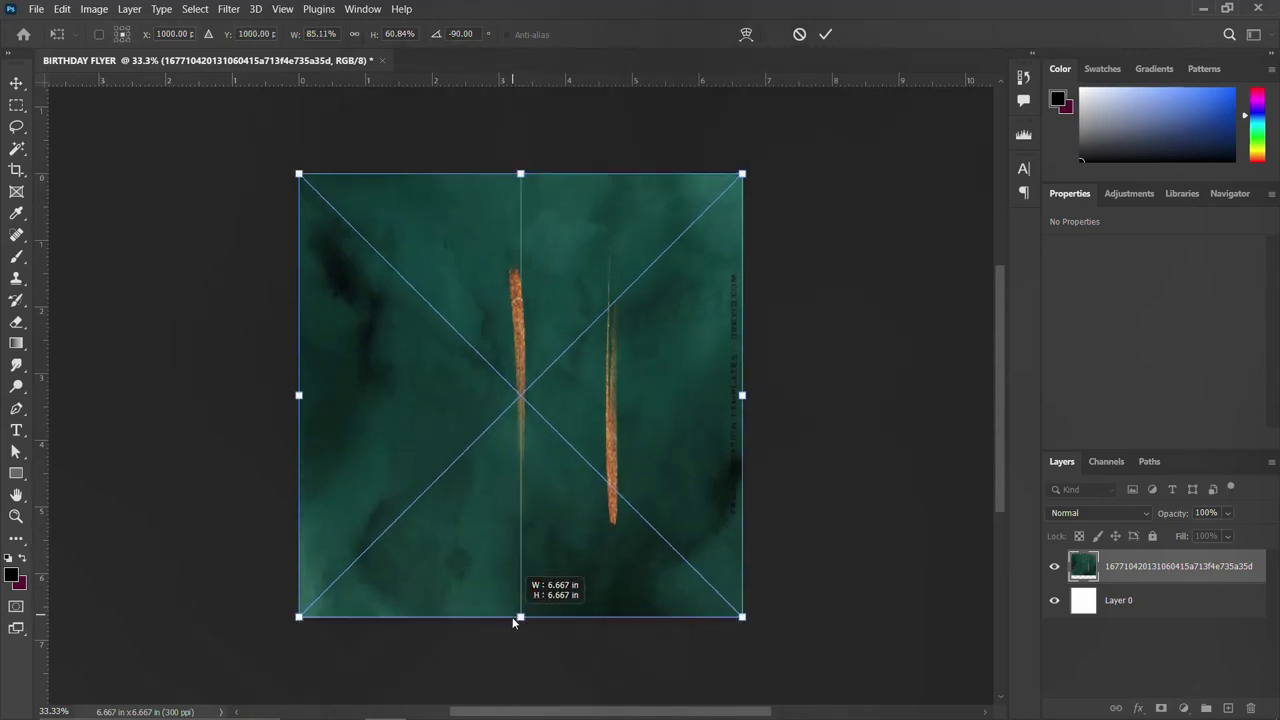
drag(741, 617, 763, 637)
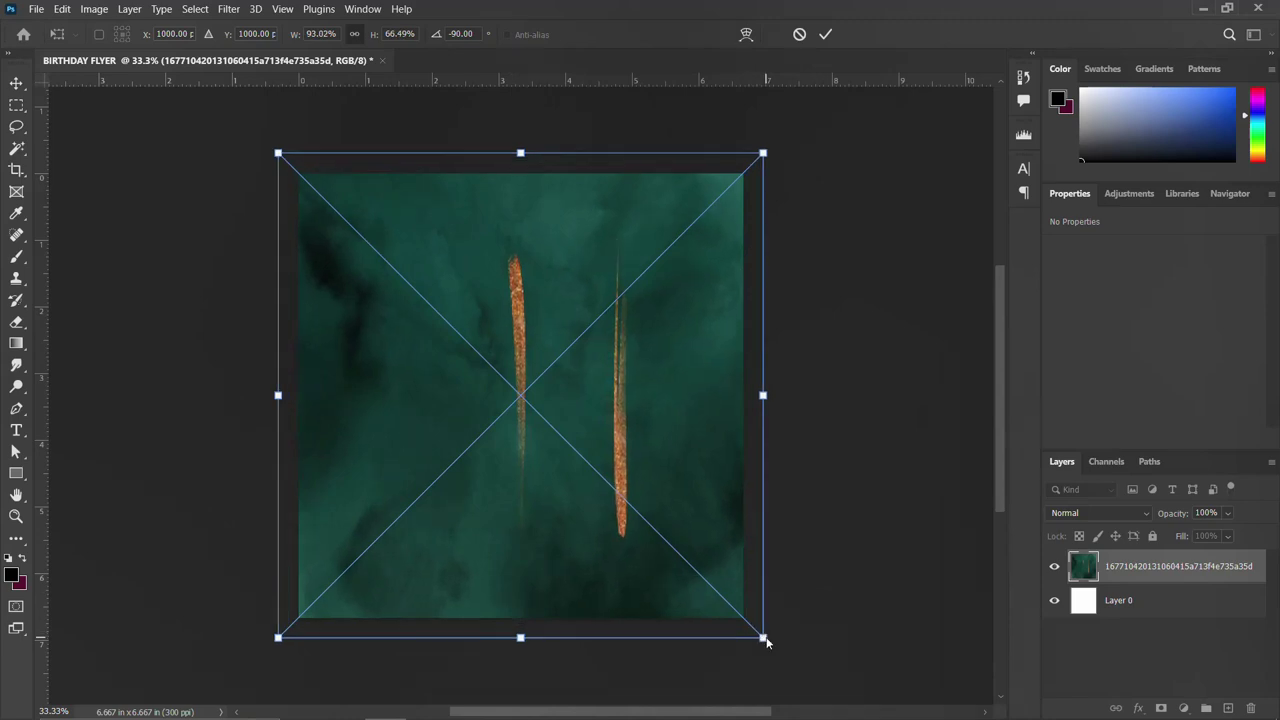
key(Return)
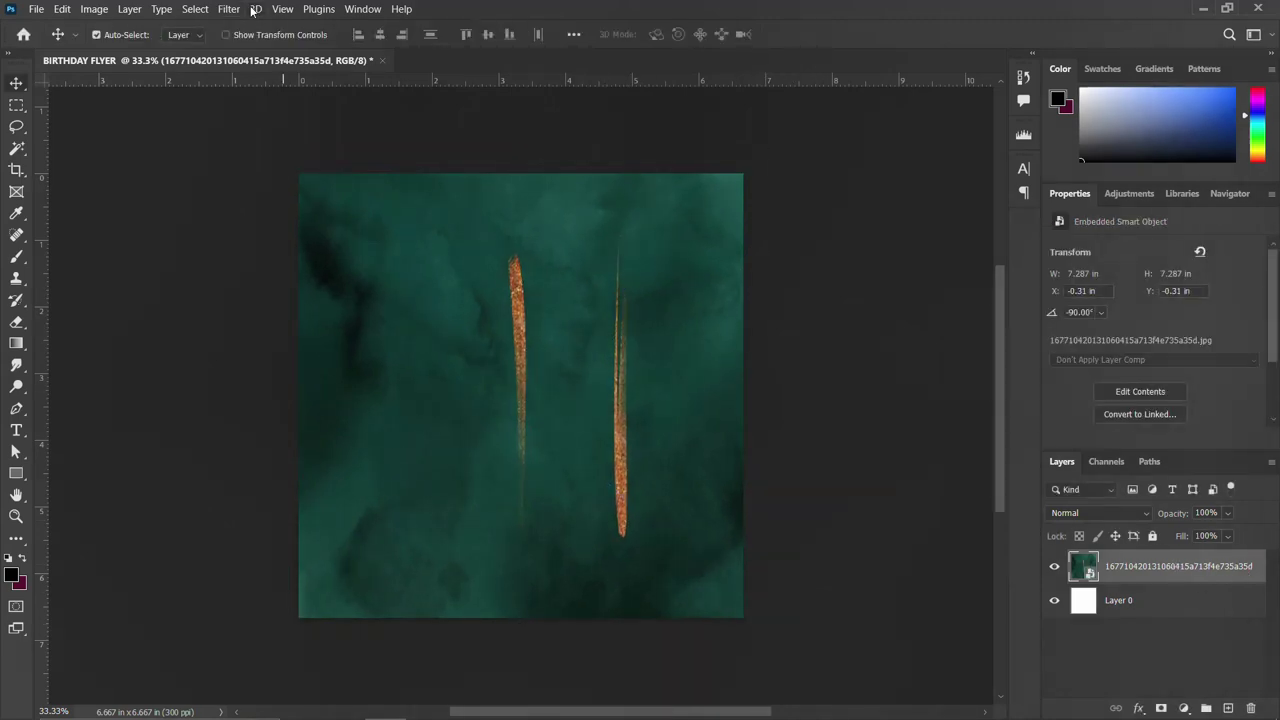
Add a 6-column, 5-row guide layout to the canvas
click(293, 13)
mouse_move(298, 422)
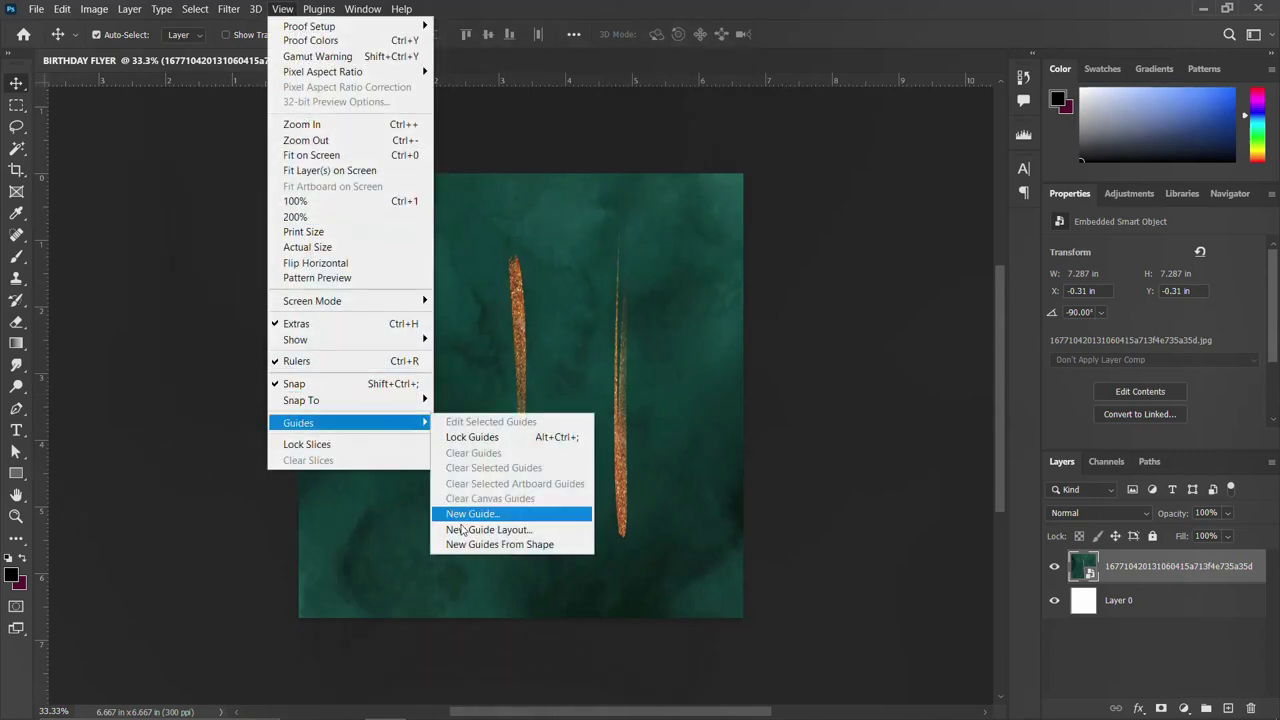
click(466, 529)
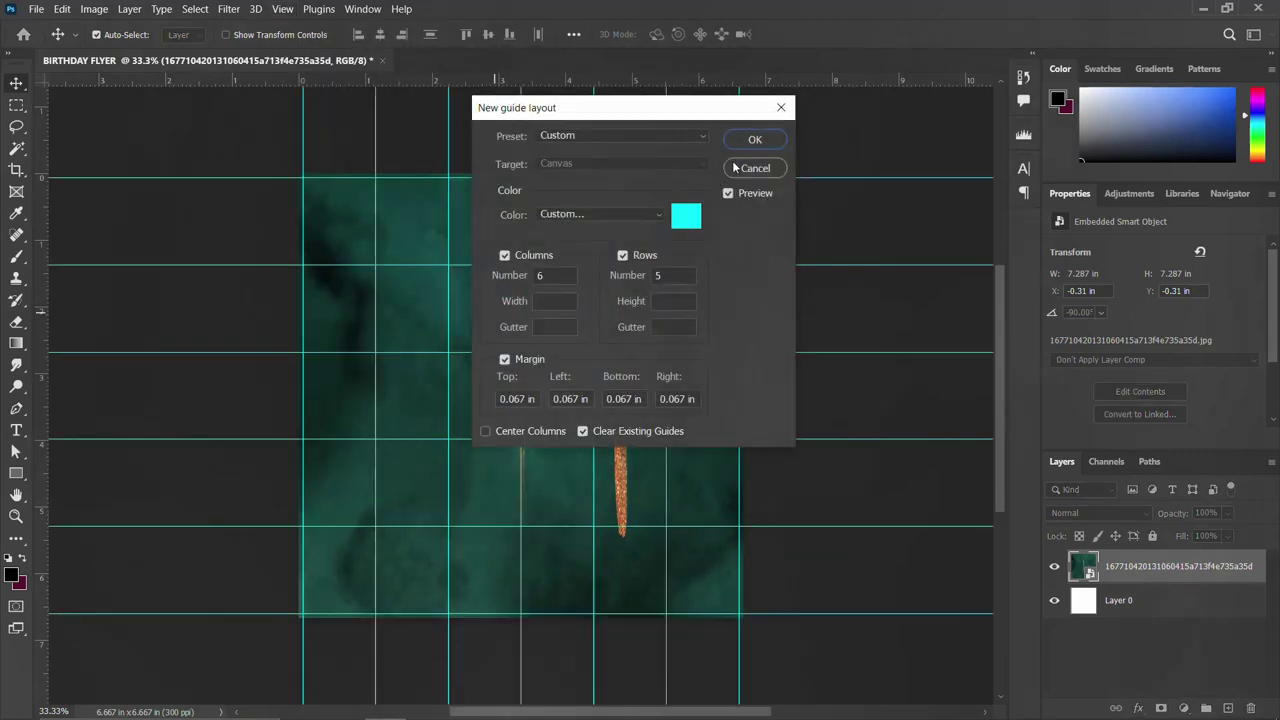
click(757, 140)
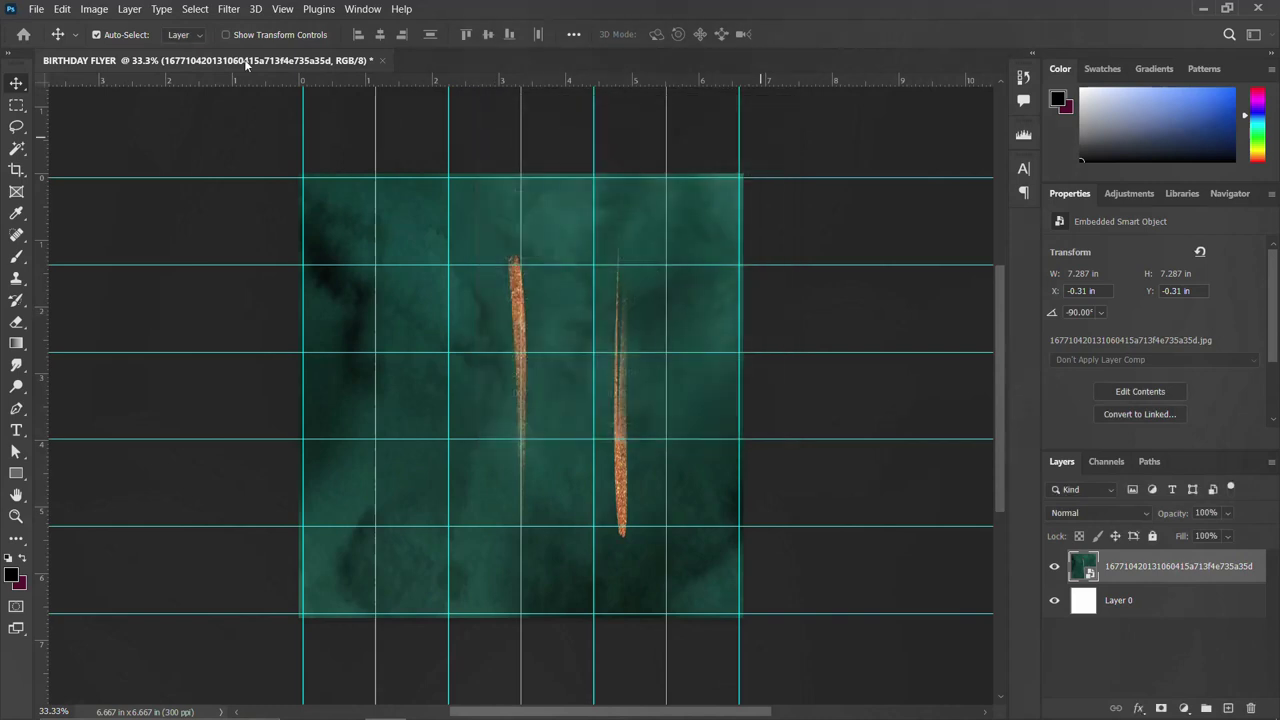
Apply a 20-pixel Gaussian Blur to the green background
click(229, 9)
mouse_move(238, 208)
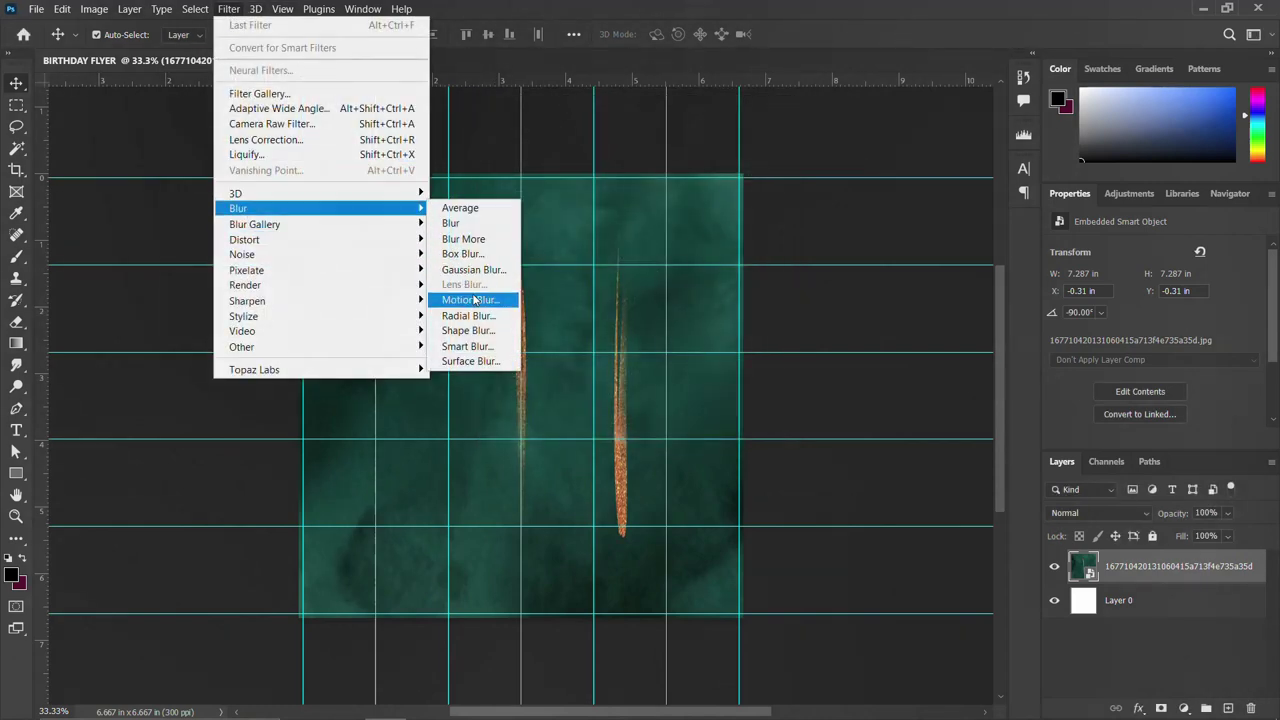
click(474, 270)
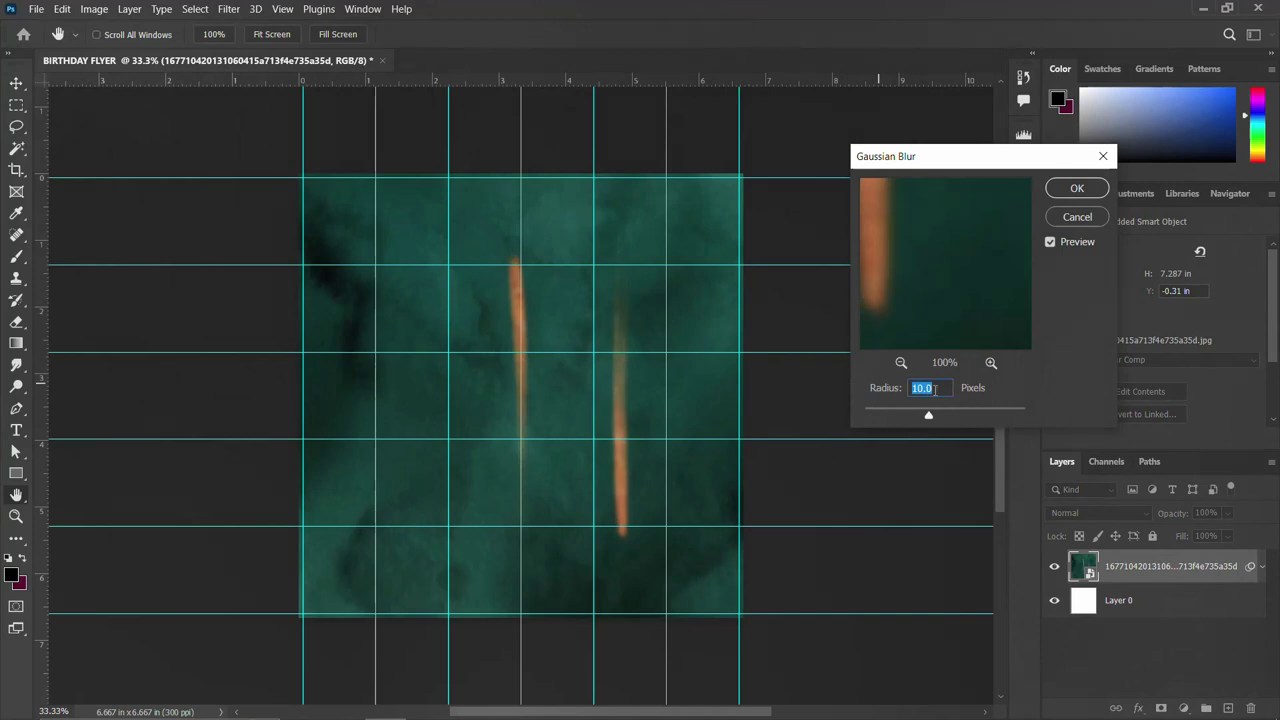
text(50)
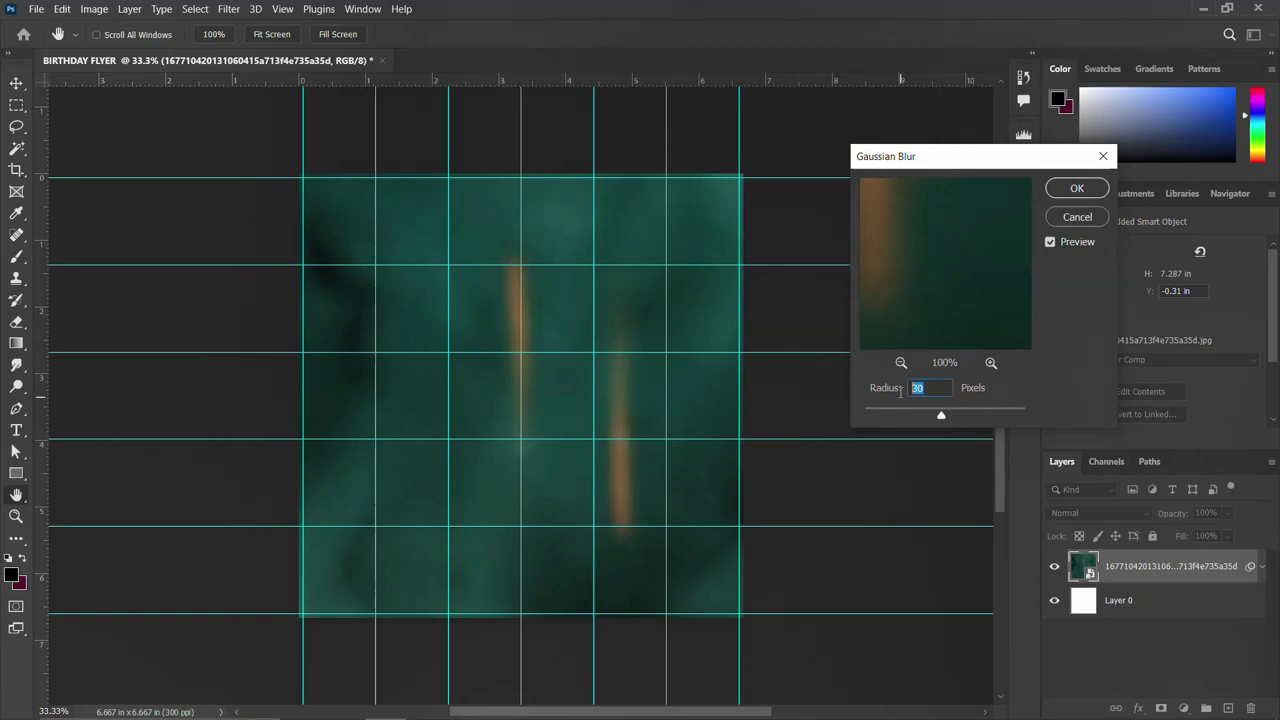
text(20)
key(Return)
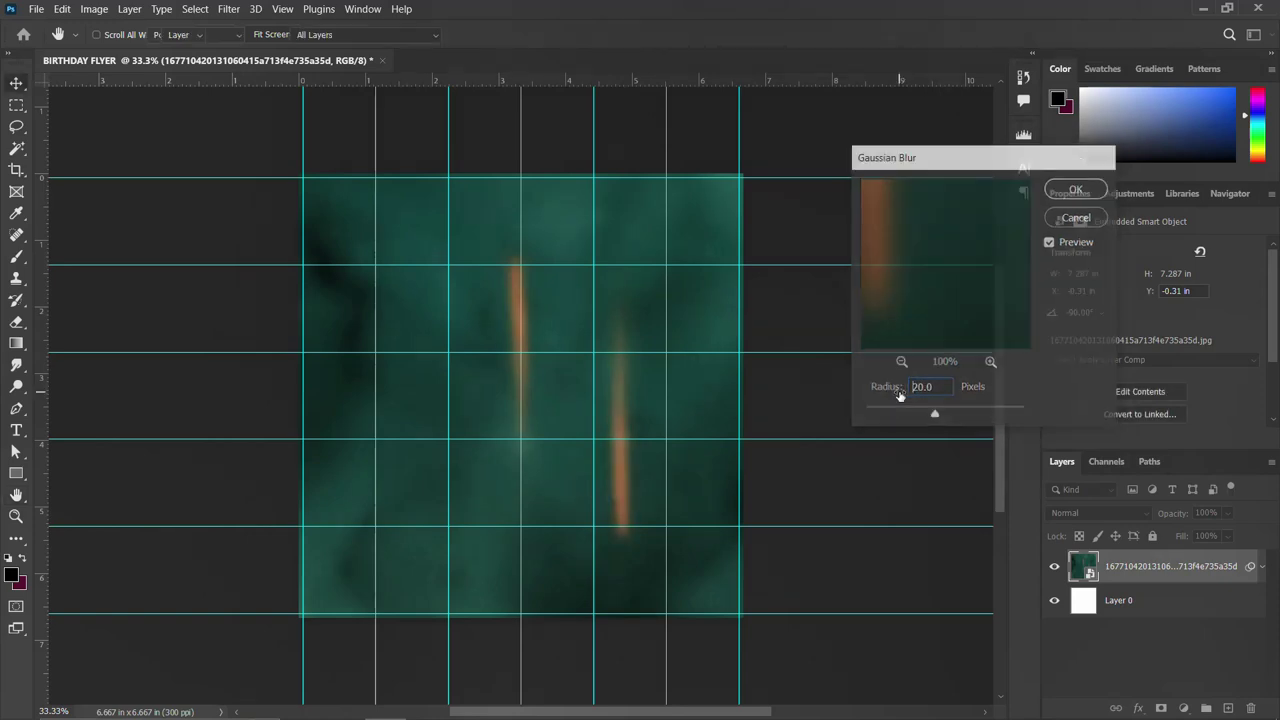
click(1259, 568)
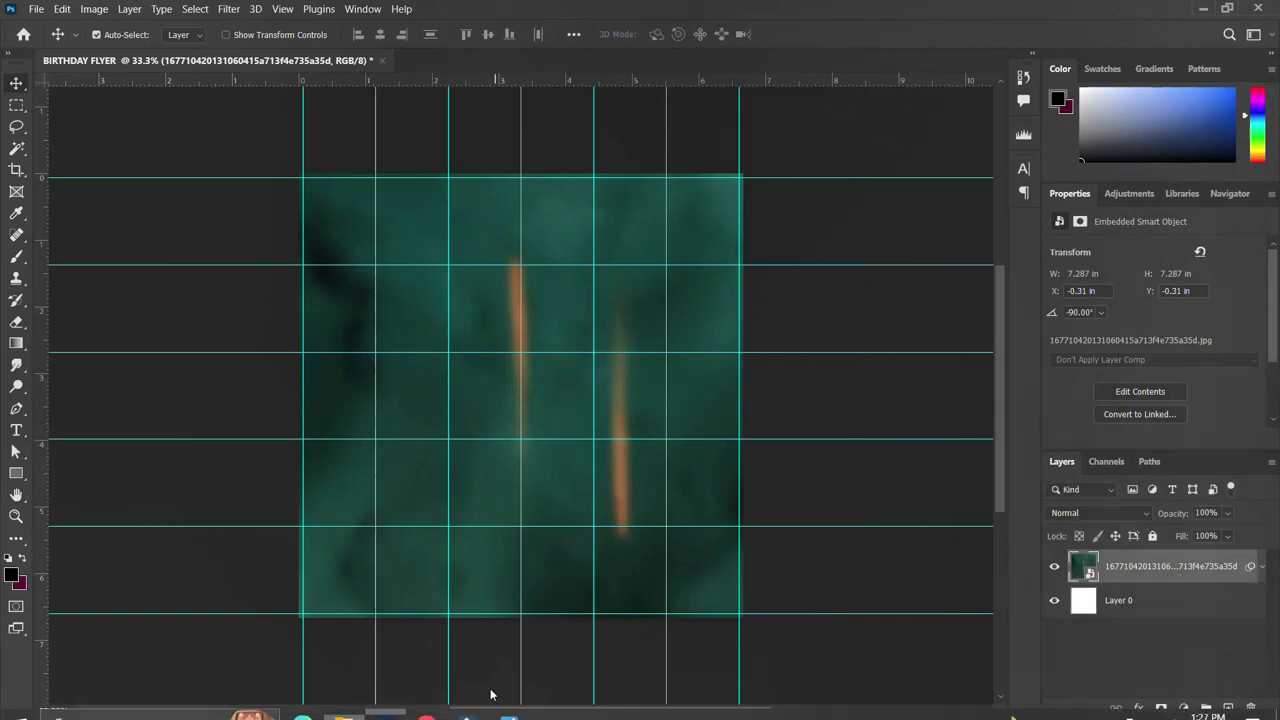
Place the star image onto the poster toward the lower-left corner
click(343, 703)
click(600, 185)
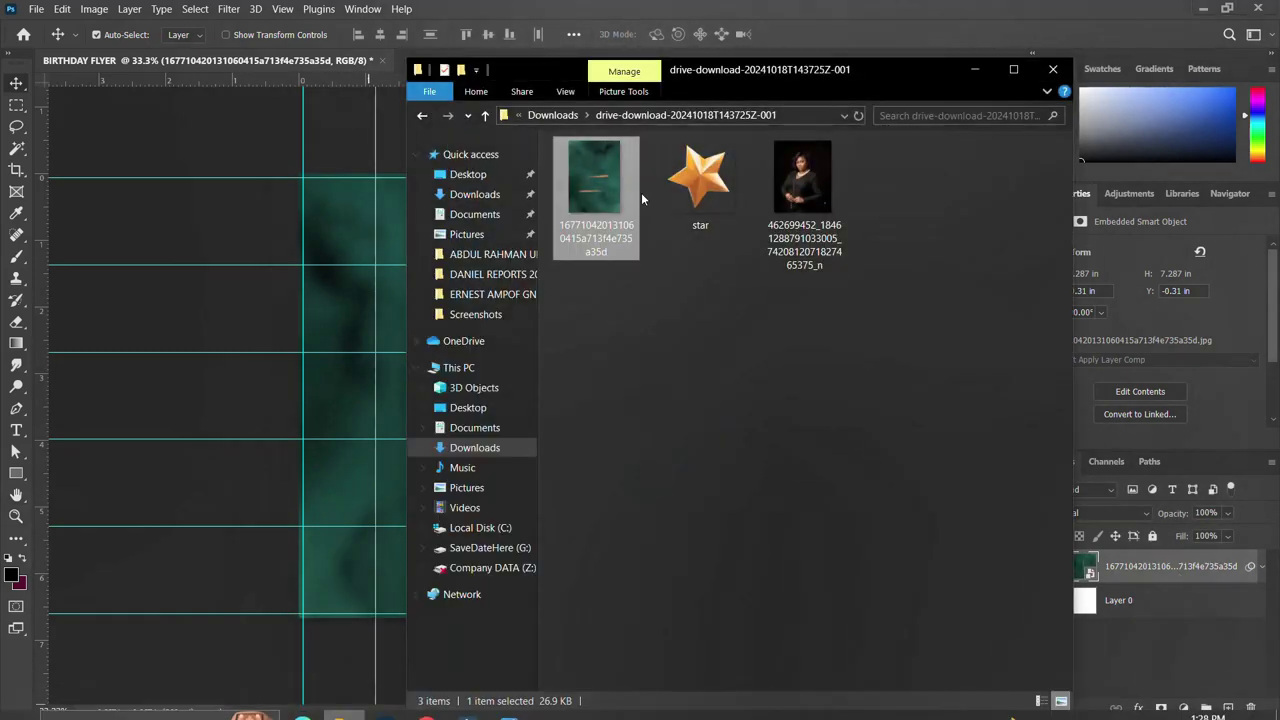
click(700, 185)
drag(708, 190, 321, 540)
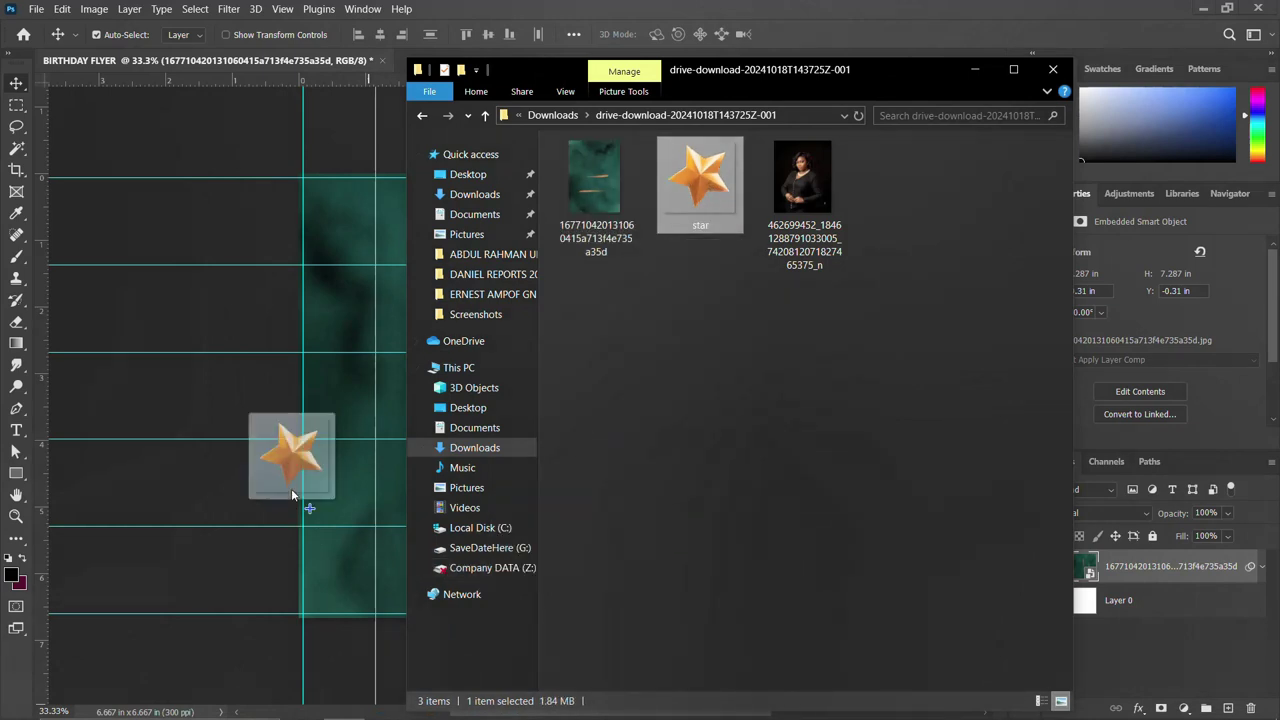
drag(291, 495, 291, 492)
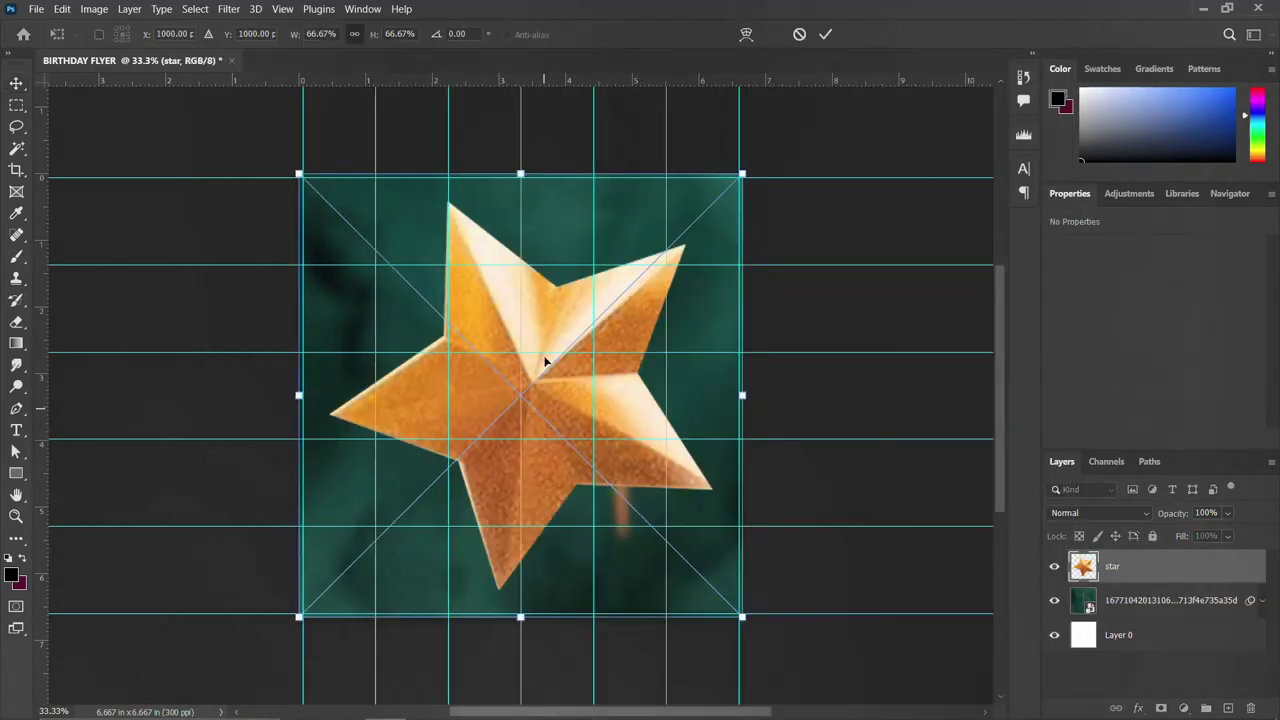
drag(555, 325, 375, 522)
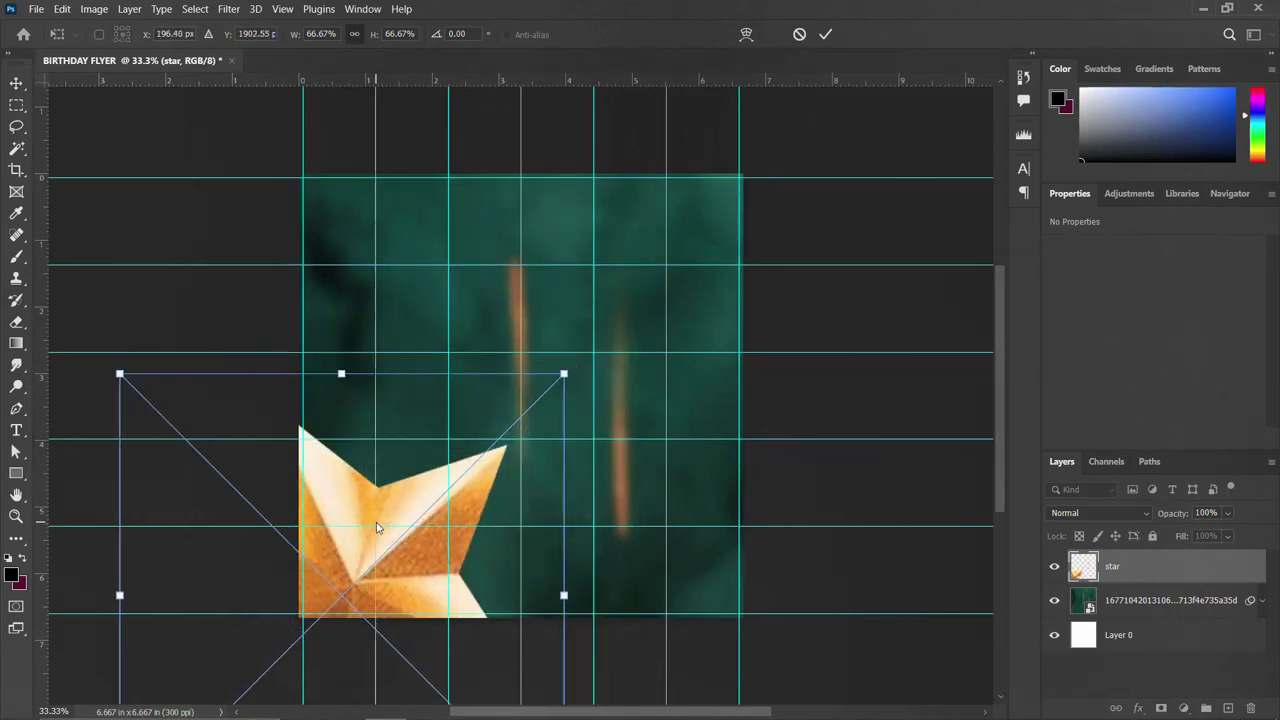
key(Return)
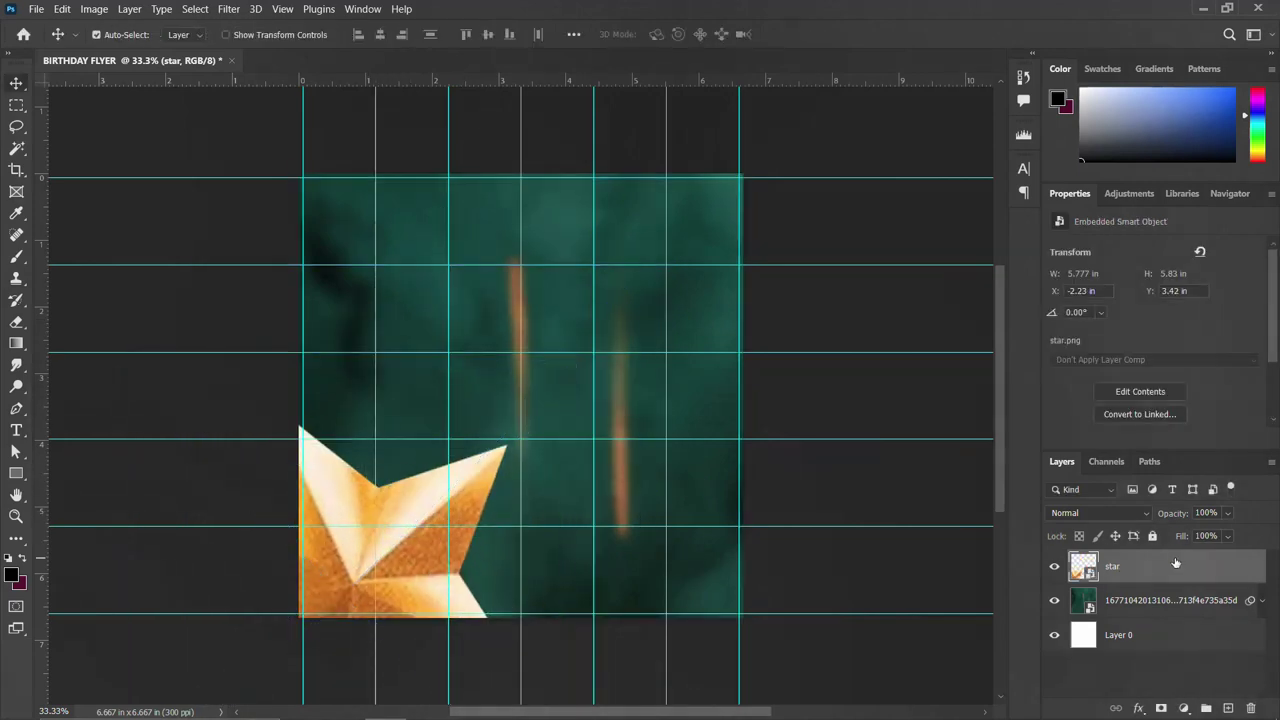
Blur the star with a 50-pixel Gaussian Blur
click(227, 10)
mouse_move(255, 224)
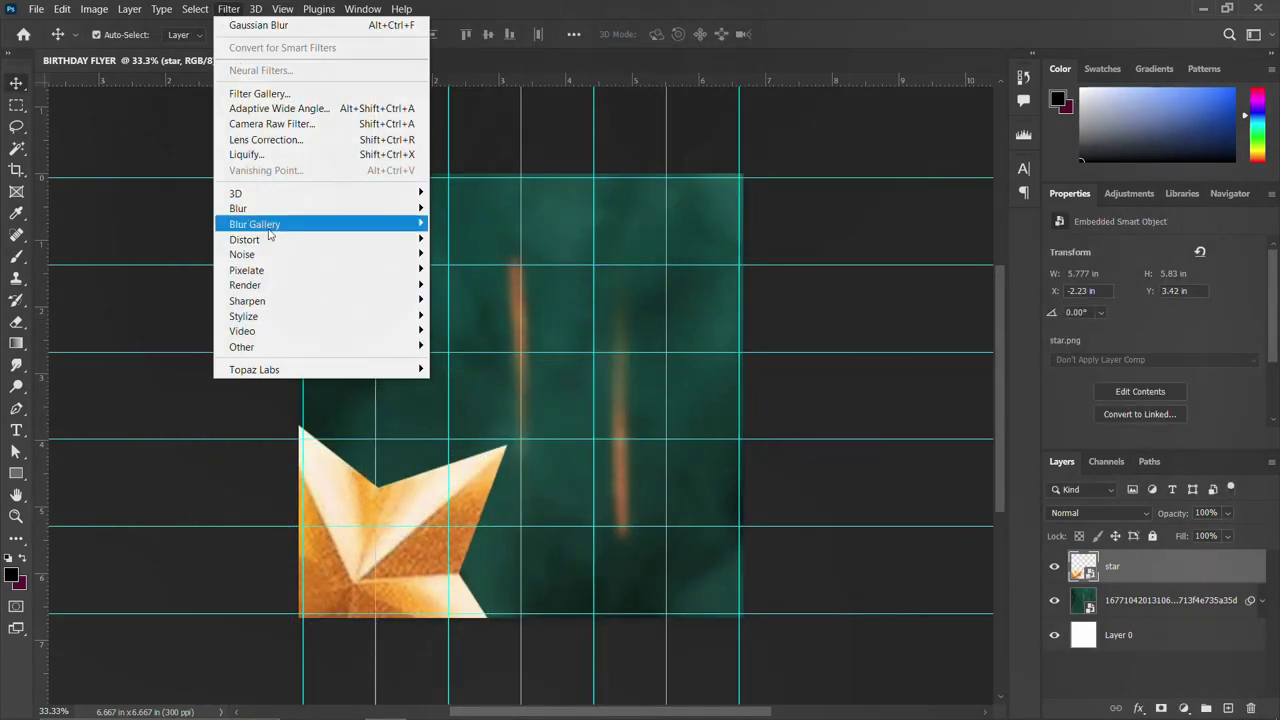
click(494, 269)
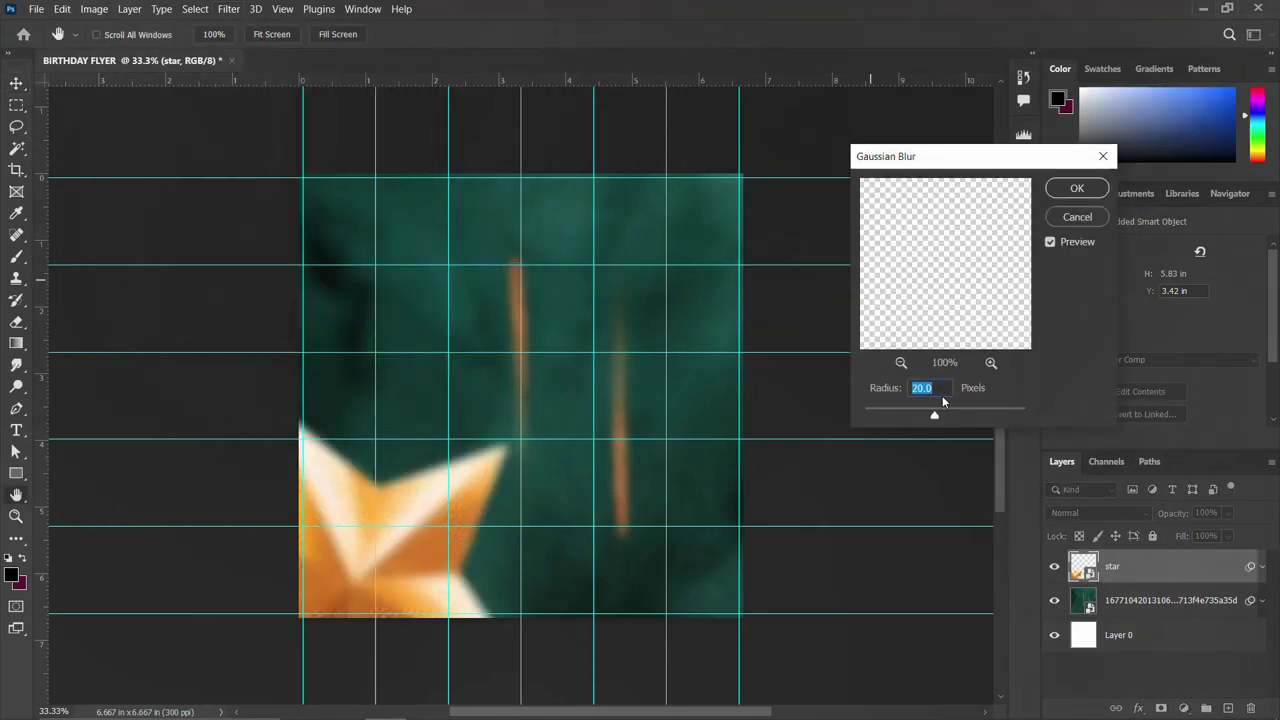
text(50)
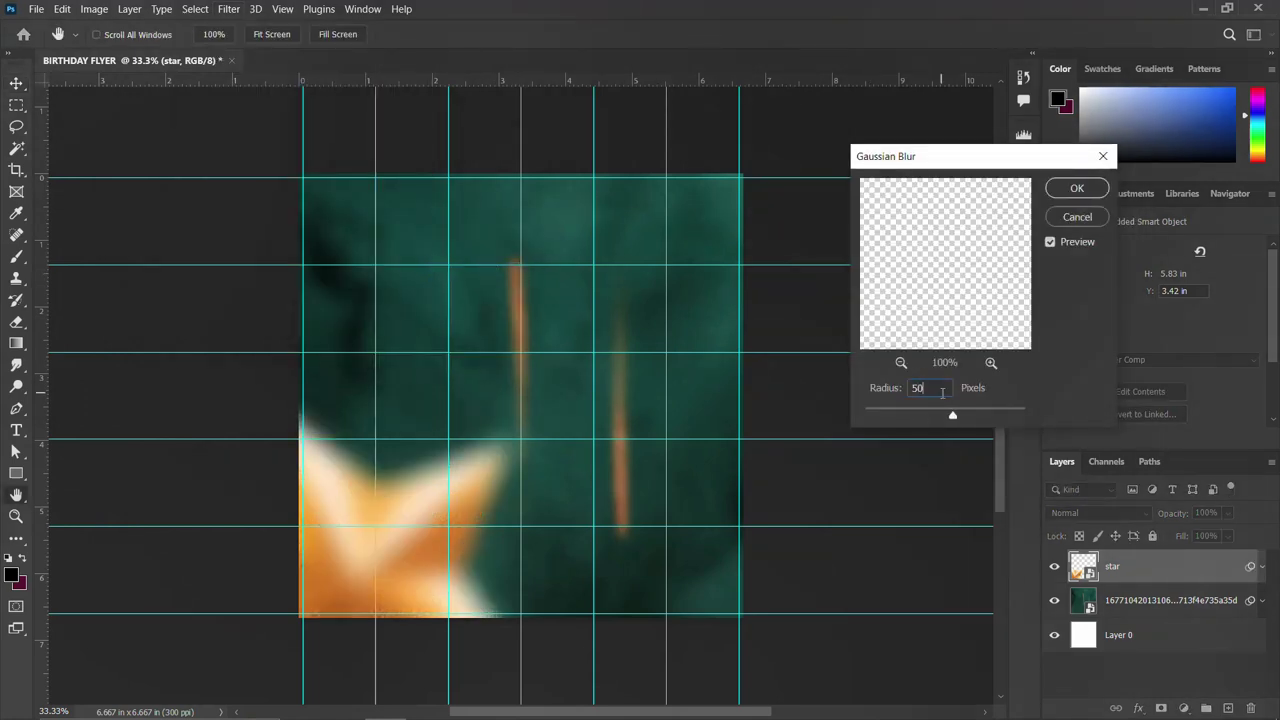
key(Return)
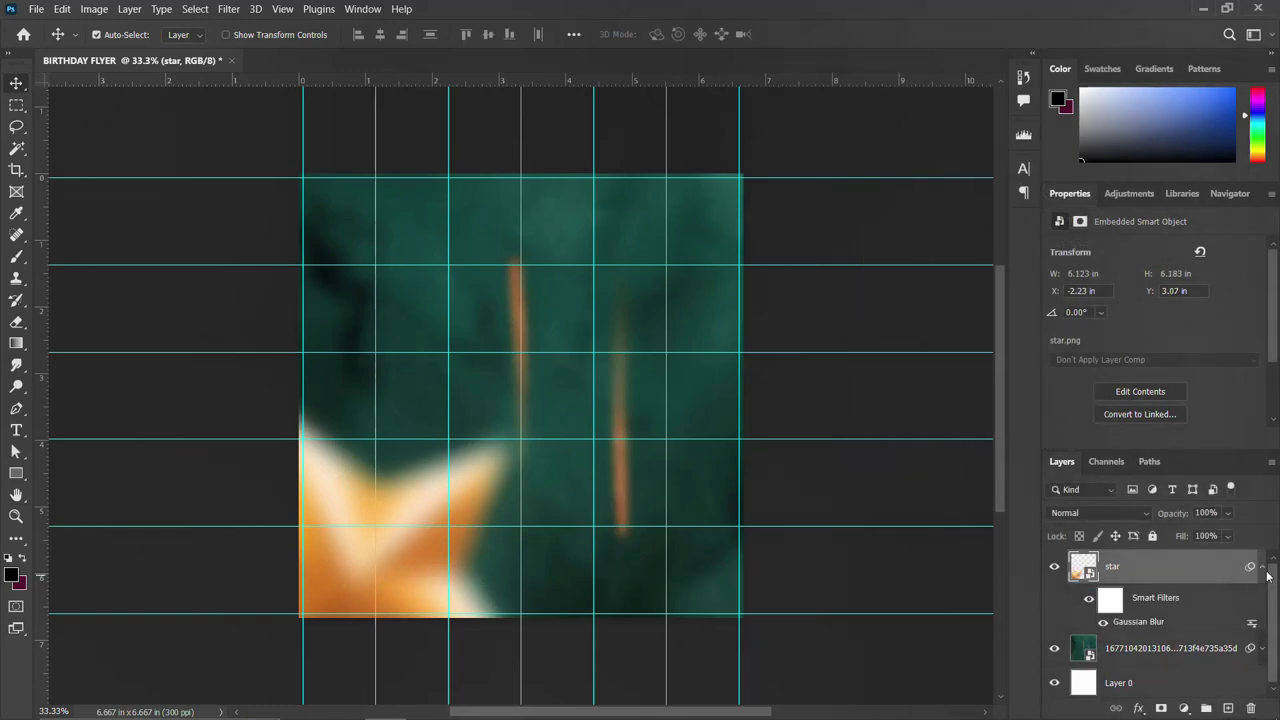
click(1260, 567)
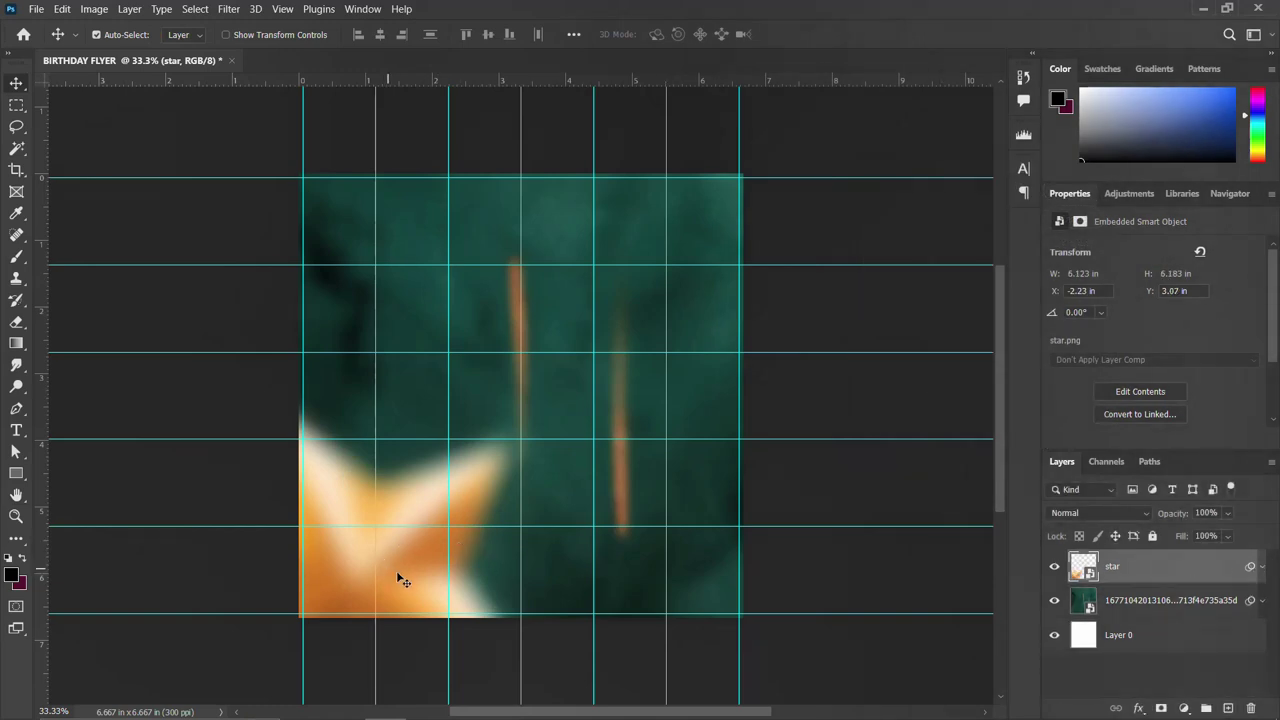
Duplicate the star, rotate the copy into the upper-right corner, and tuck the original lower-left
drag(398, 578, 567, 339)
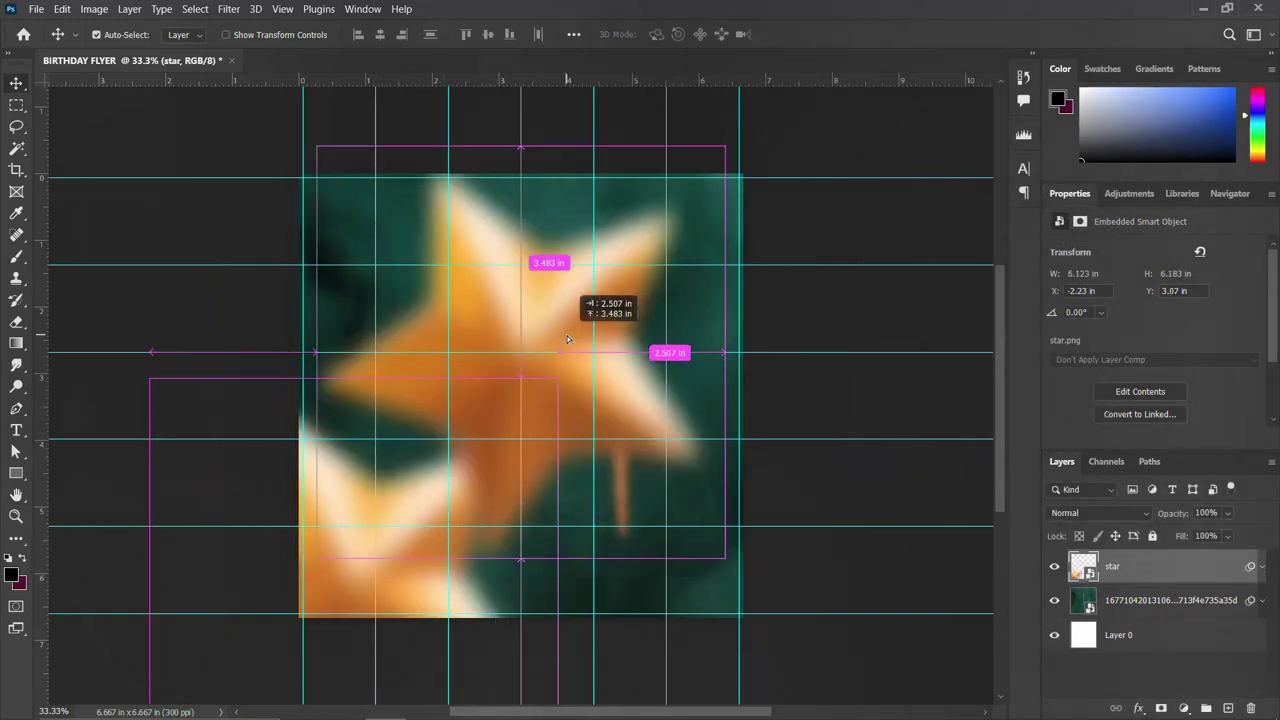
key(ctrl+t)
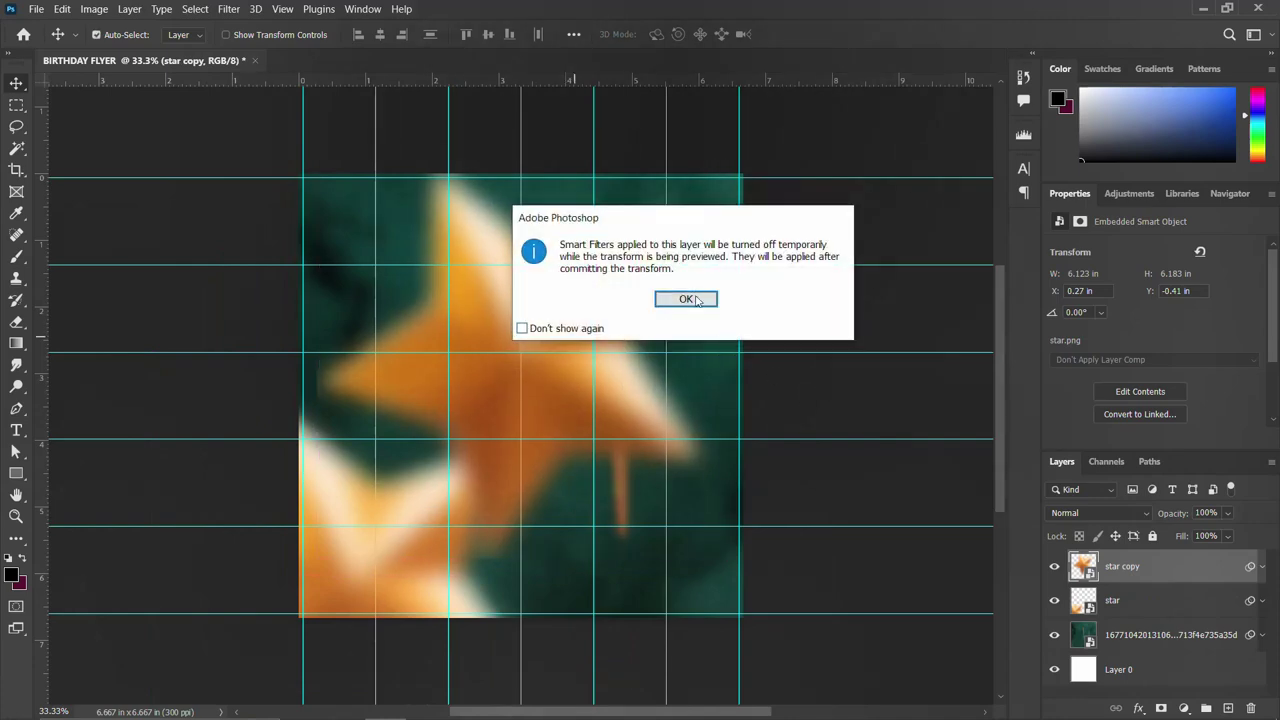
click(697, 302)
mouse_move(829, 451)
mouse_down()
mouse_move(734, 263)
mouse_move(548, 219)
mouse_move(507, 370)
mouse_move(478, 329)
mouse_up()
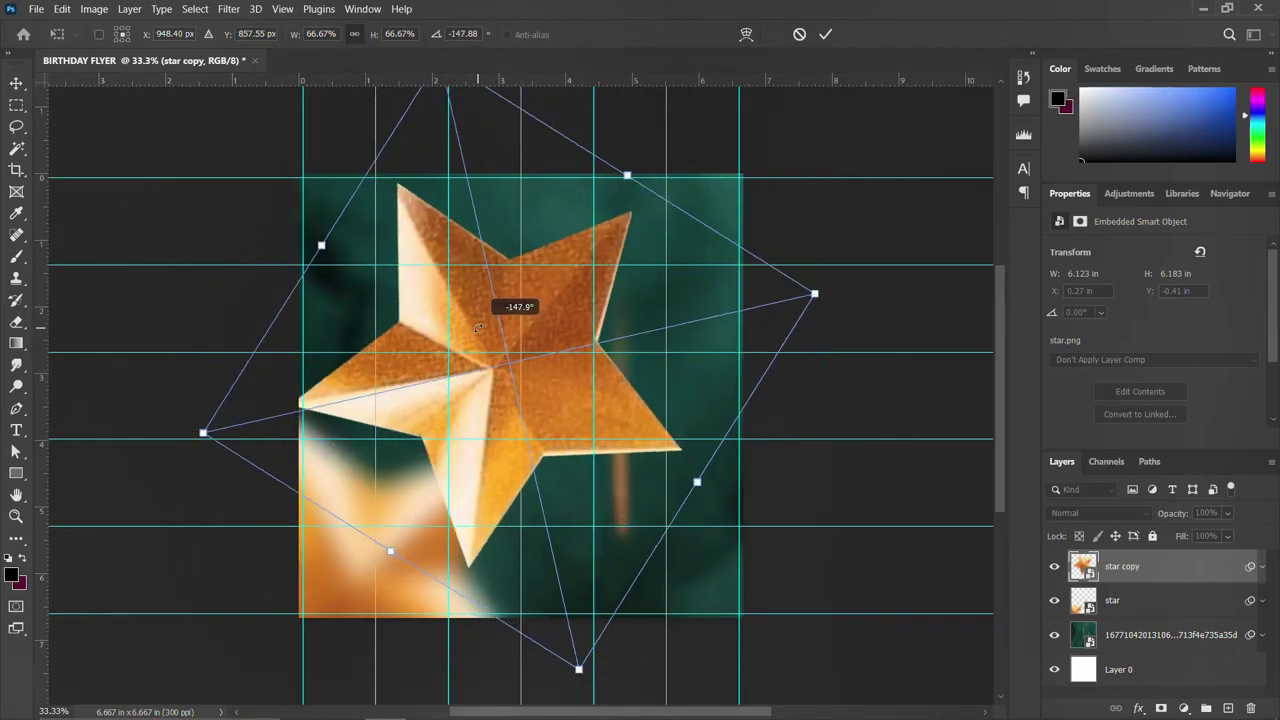
mouse_move(401, 450)
mouse_down()
mouse_move(677, 222)
mouse_move(705, 235)
mouse_move(720, 218)
mouse_up()
key(Return)
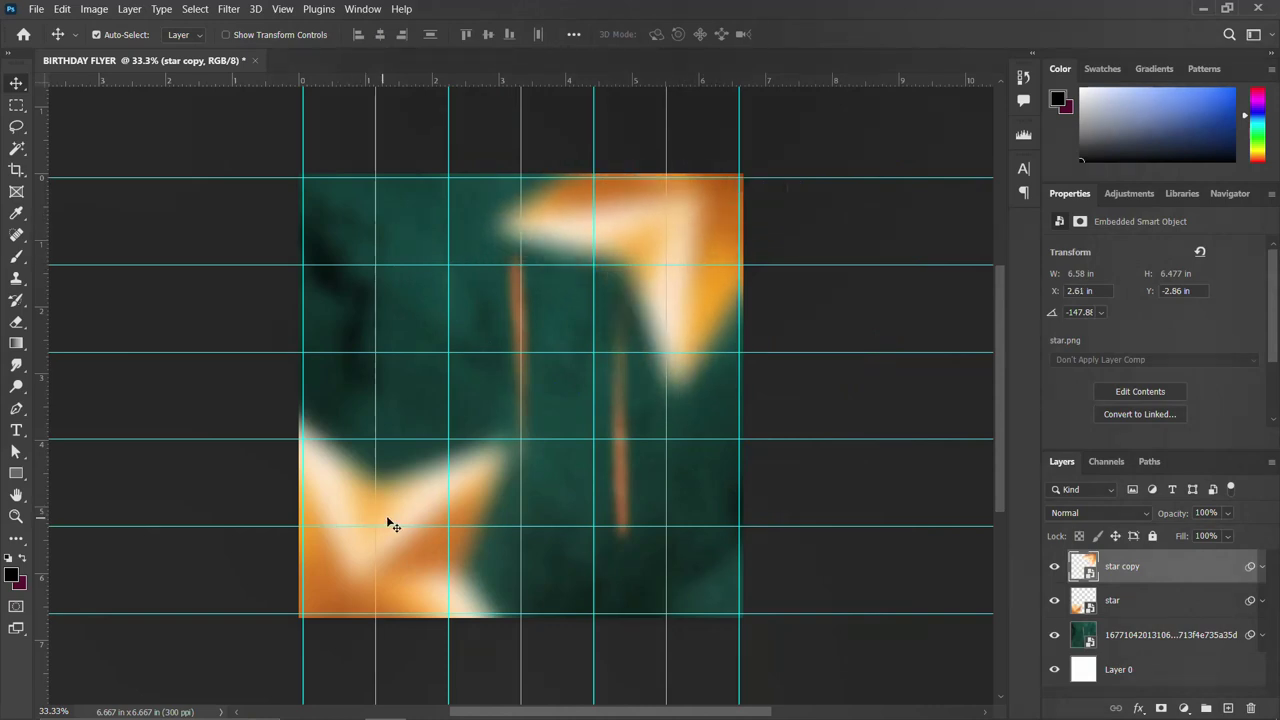
drag(388, 518, 367, 546)
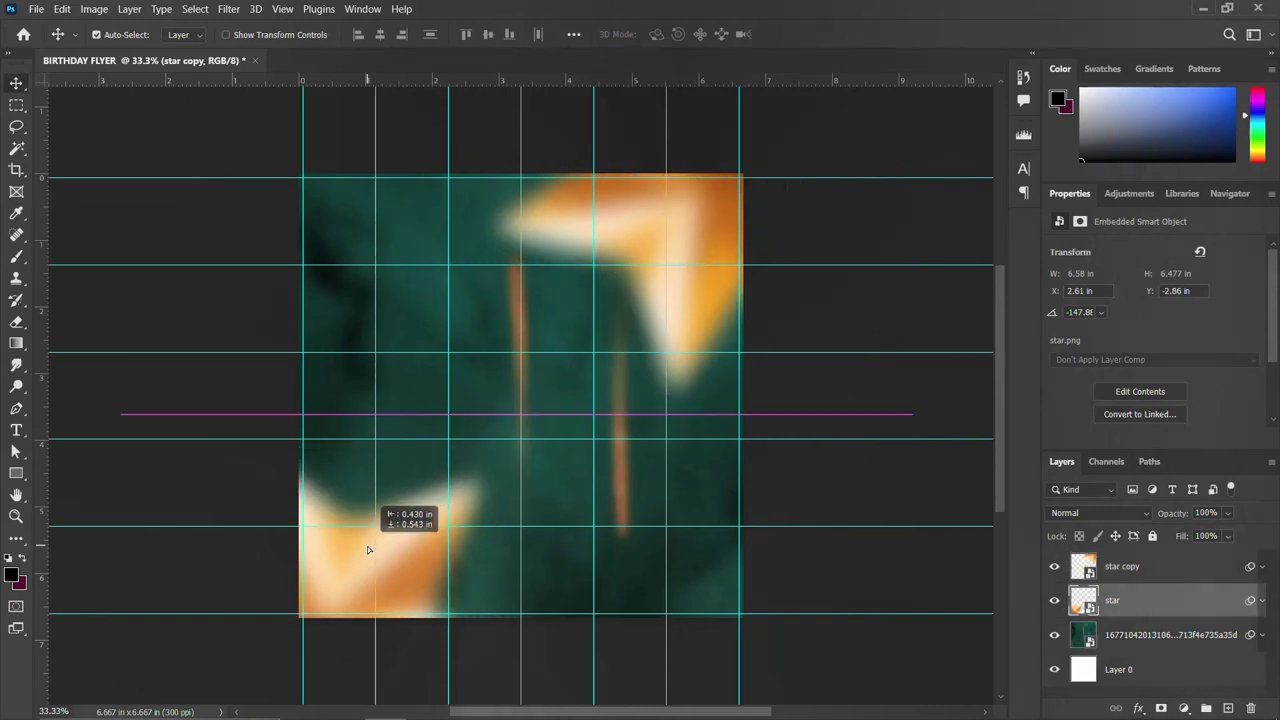
drag(367, 546, 365, 547)
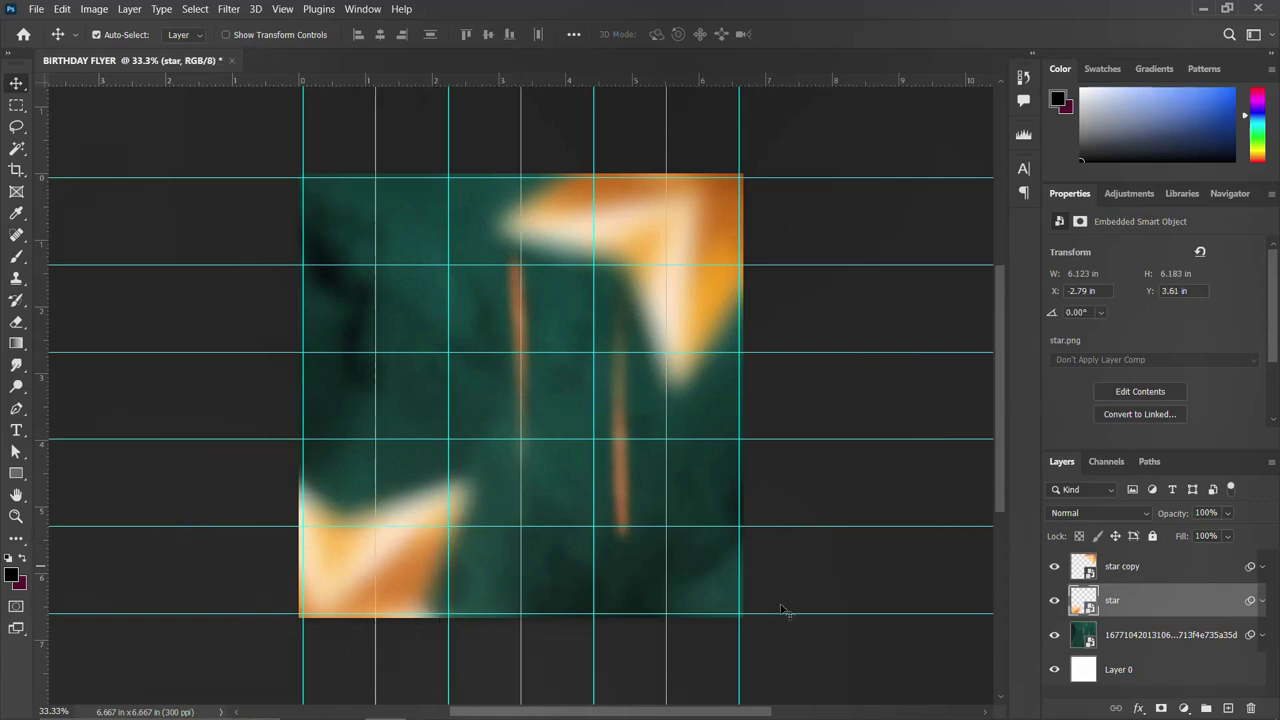
Drag the portrait photo from the downloads folder onto the poster
click(343, 703)
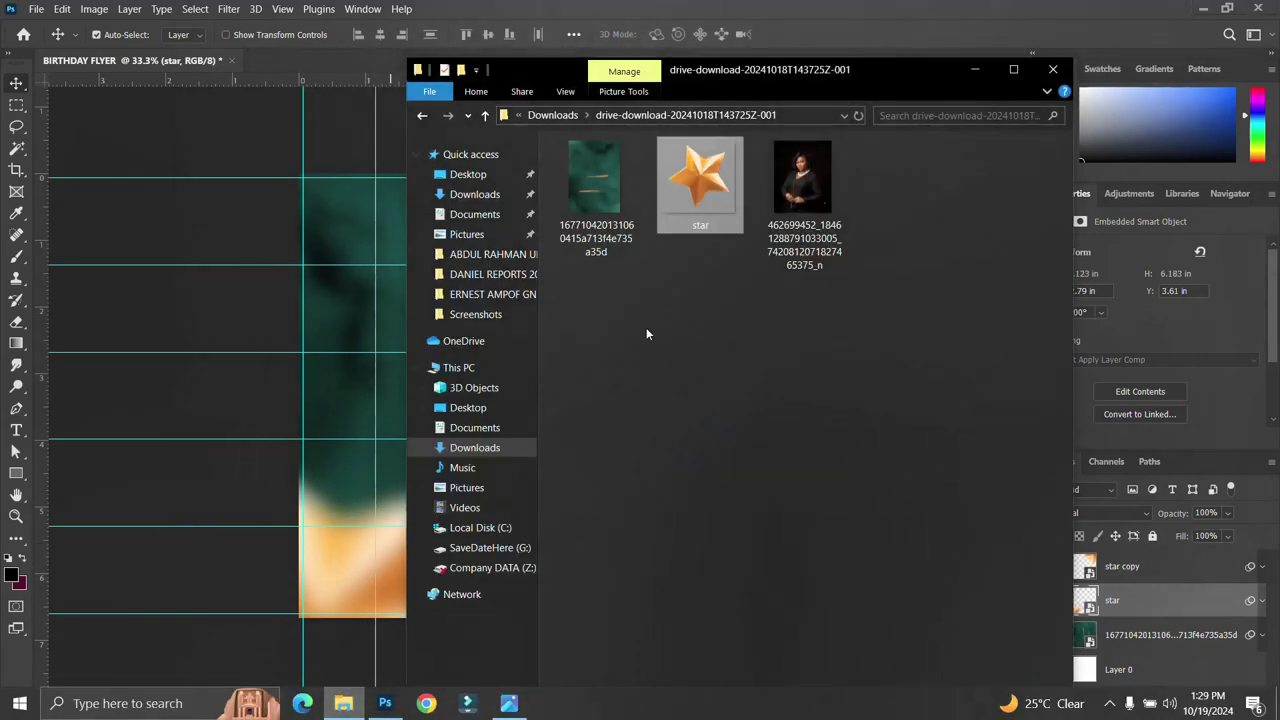
drag(803, 185, 316, 372)
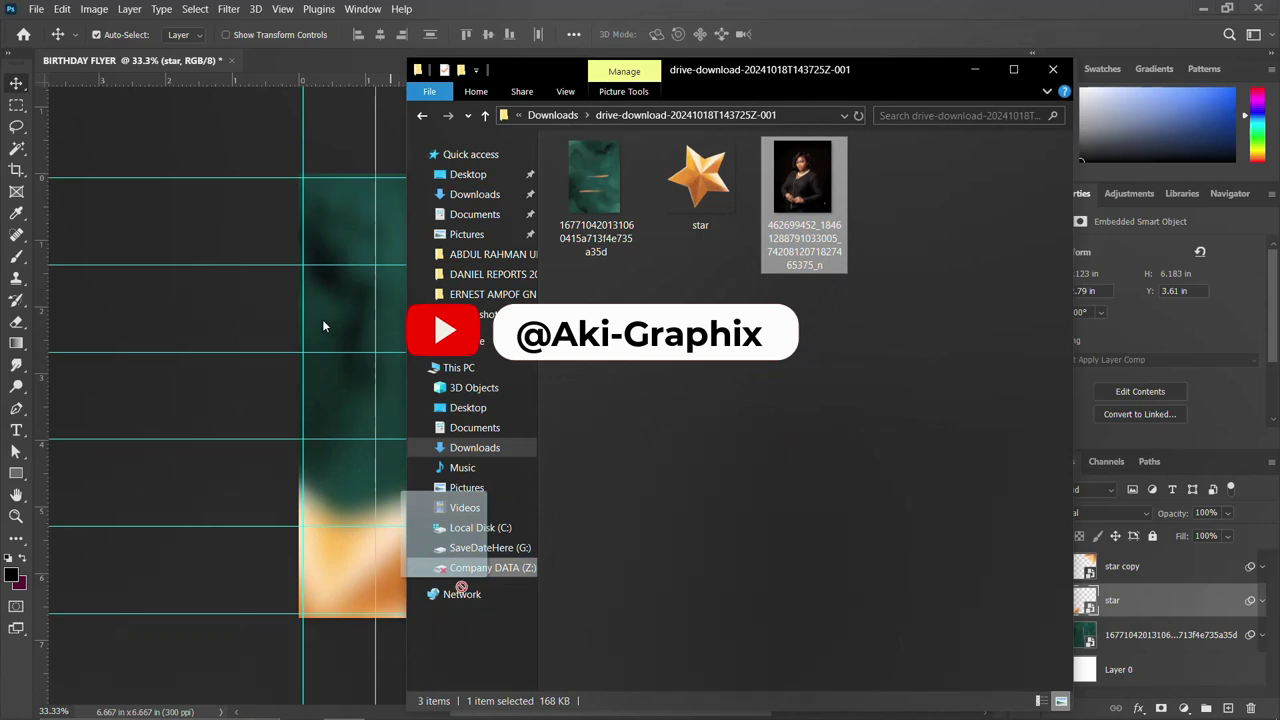
drag(323, 326, 323, 326)
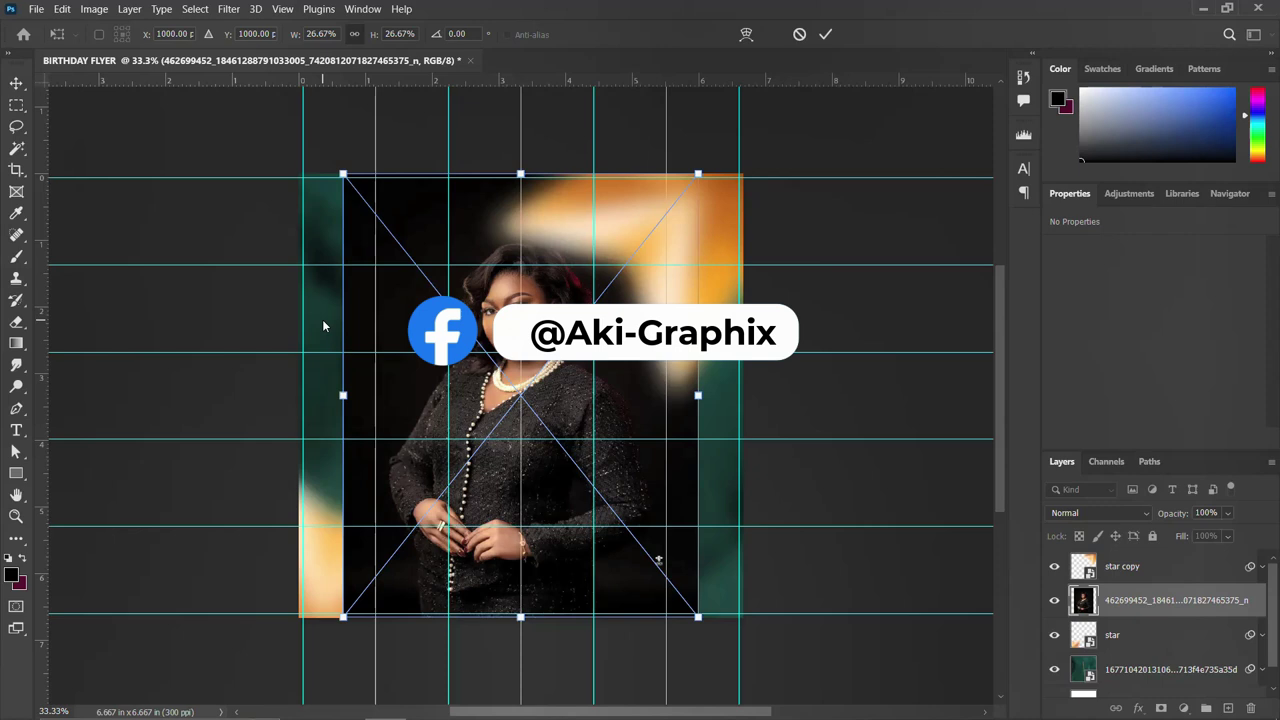
Commit the placed portrait and rasterize its layer into plain pixels
key(Return)
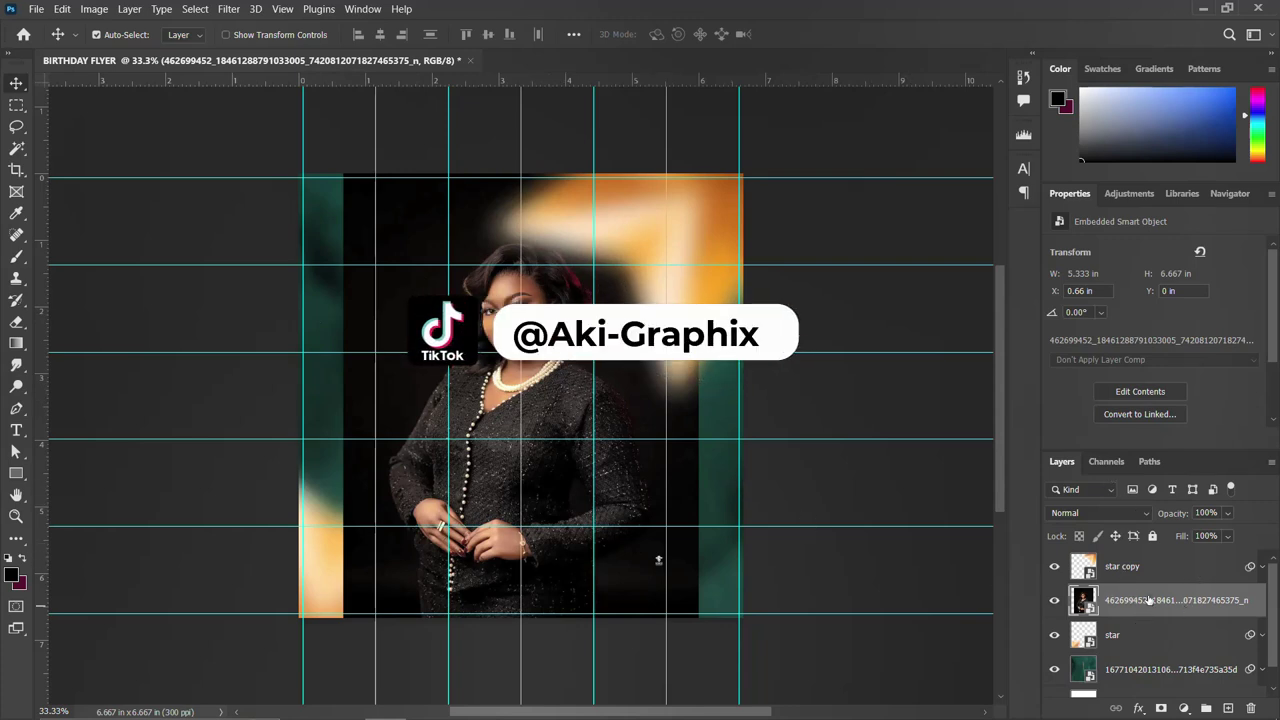
drag(1148, 600, 1161, 627)
right_click(1130, 600)
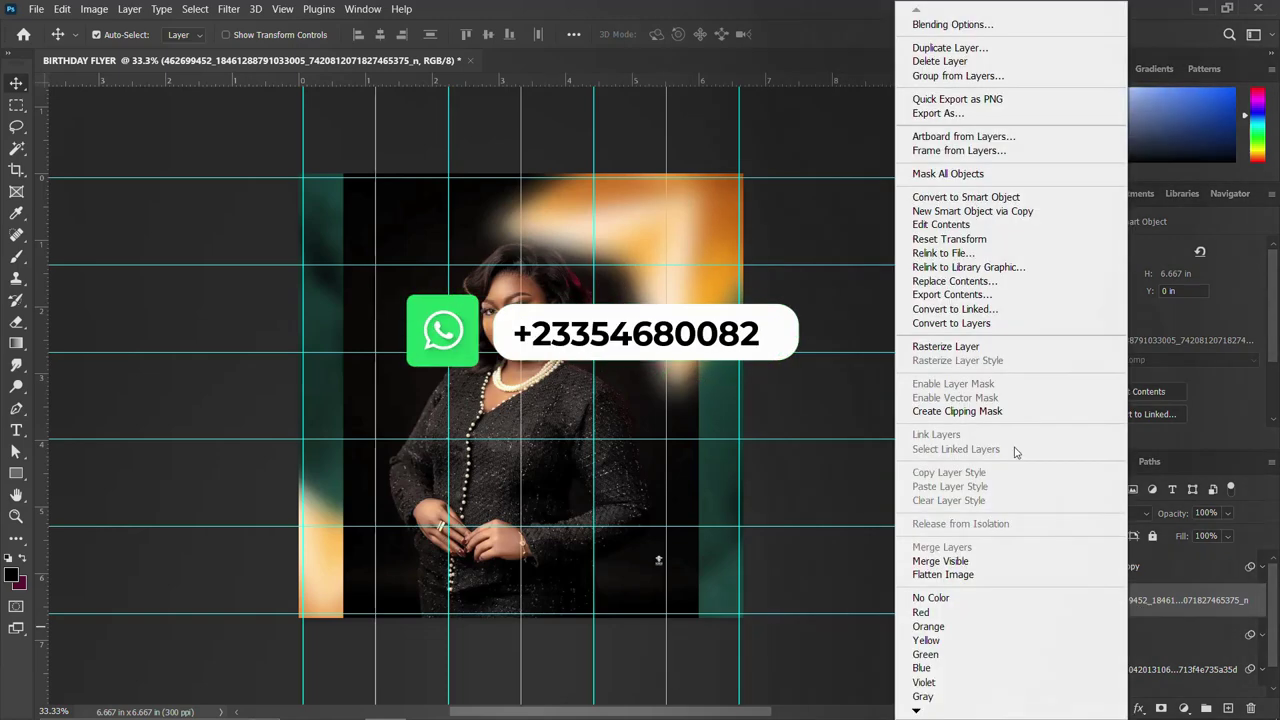
click(965, 352)
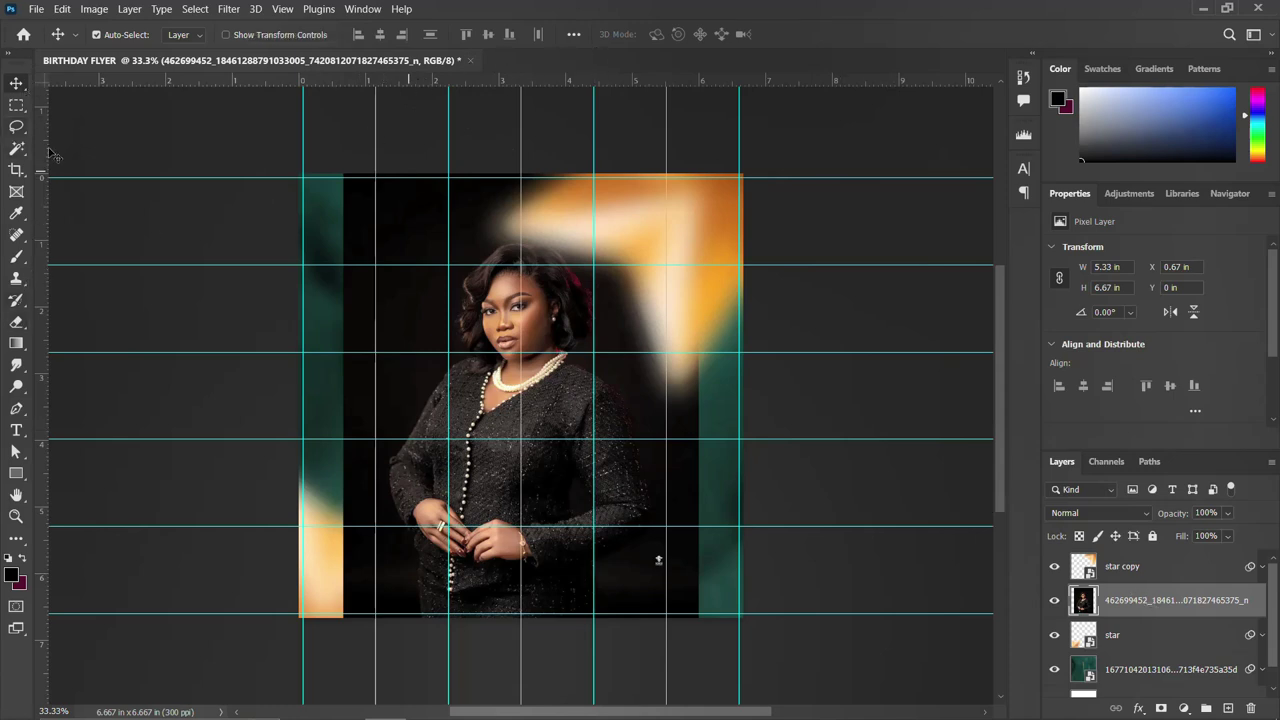
Select the woman with the Magic Wand, copy her to a new layer, and delete the original photo layer
click(10, 148)
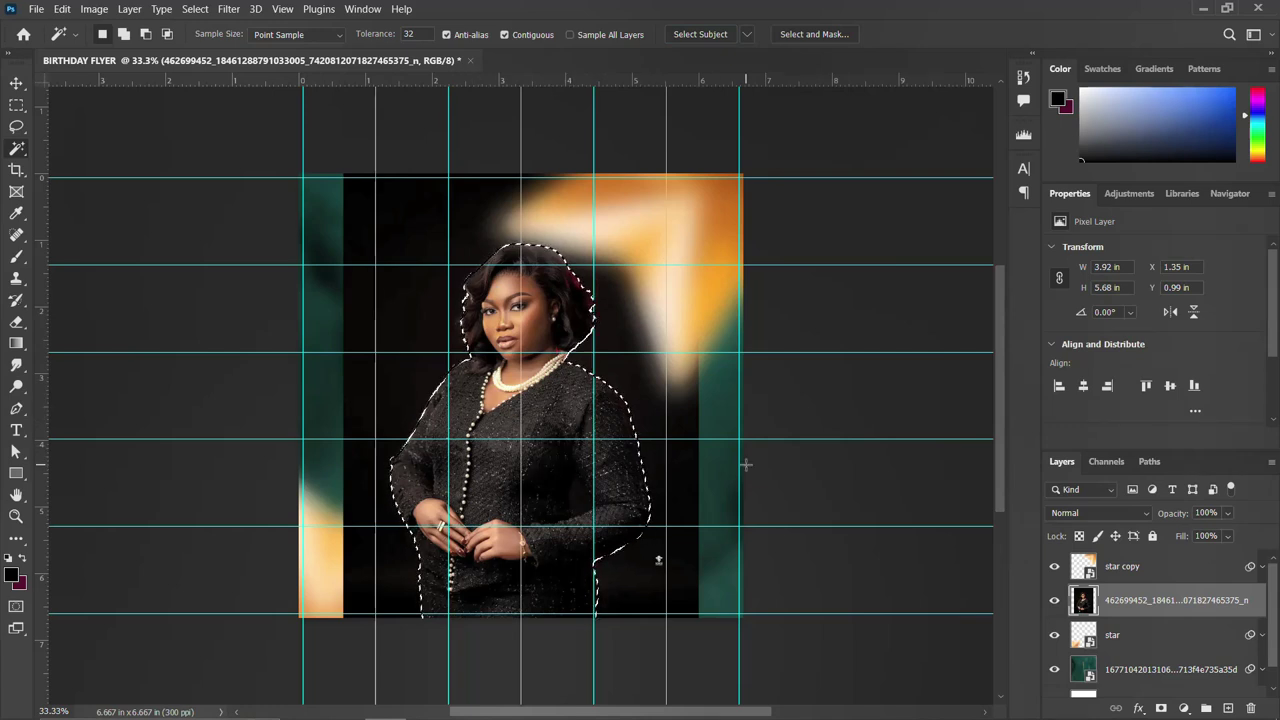
key(ctrl+j)
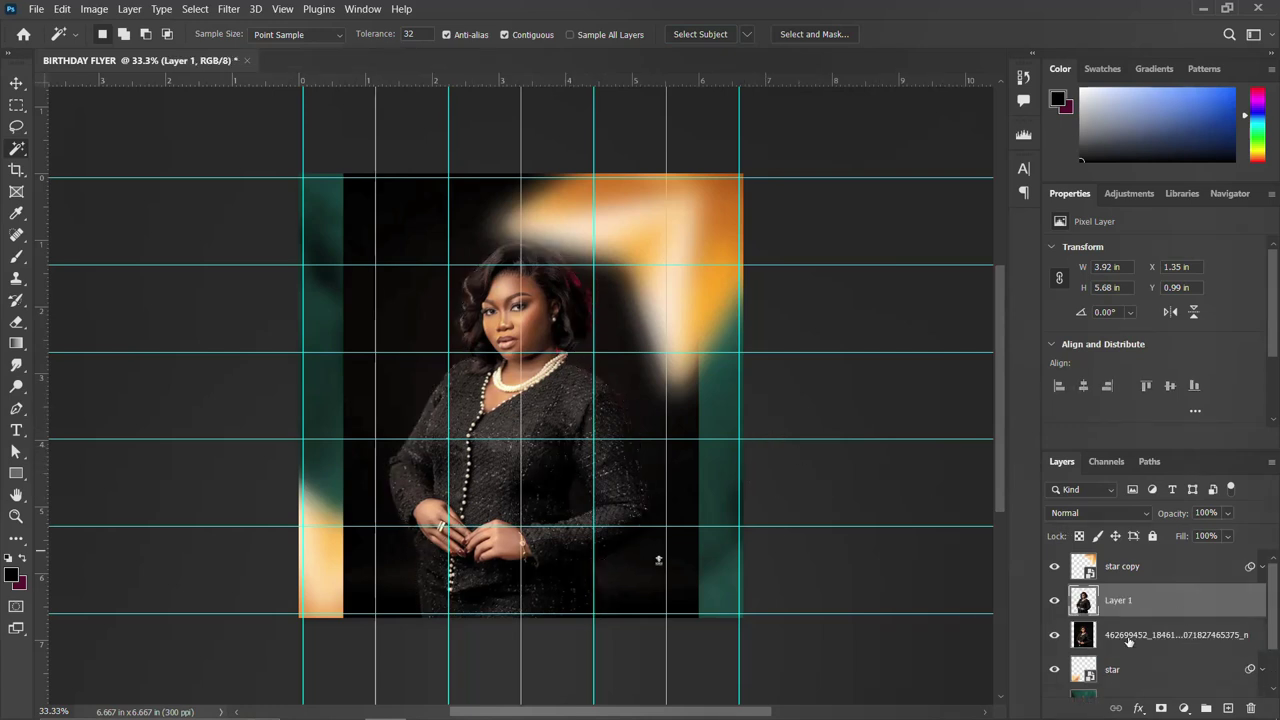
click(1128, 640)
key(Delete)
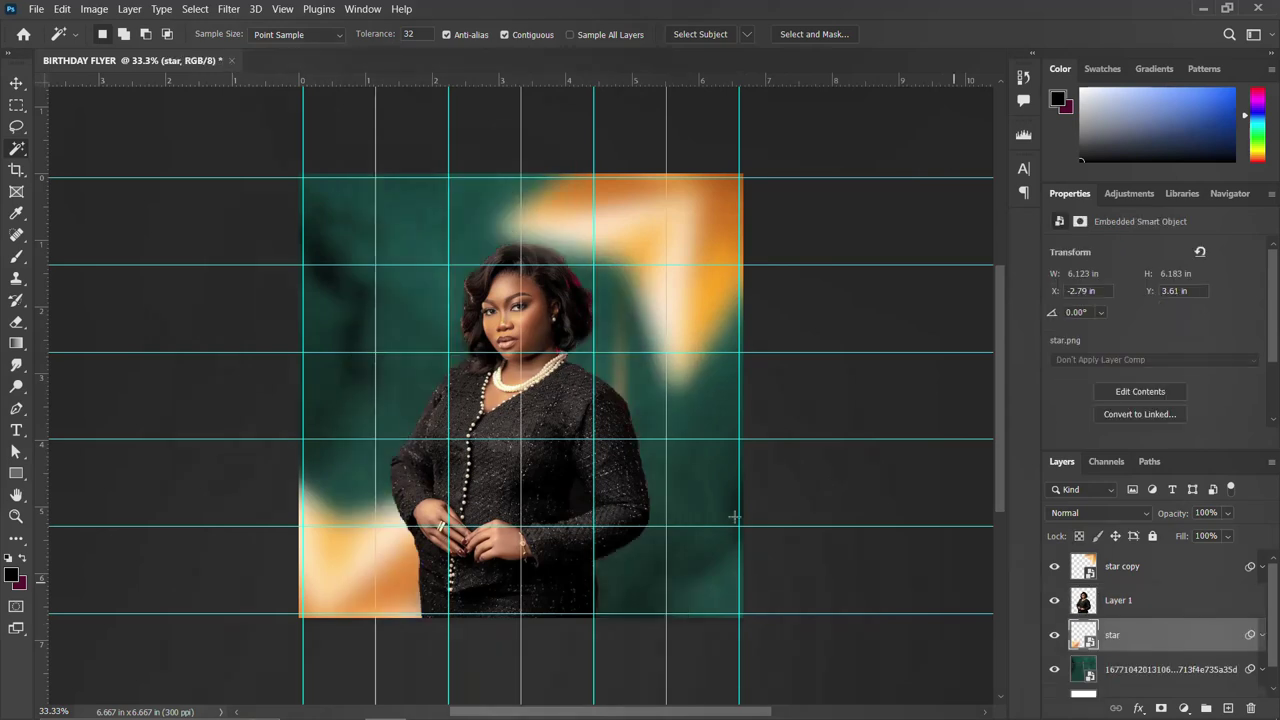
Stack the lower-left star above the cut-out woman and shift her slightly down-left
key(v)
drag(560, 430, 601, 430)
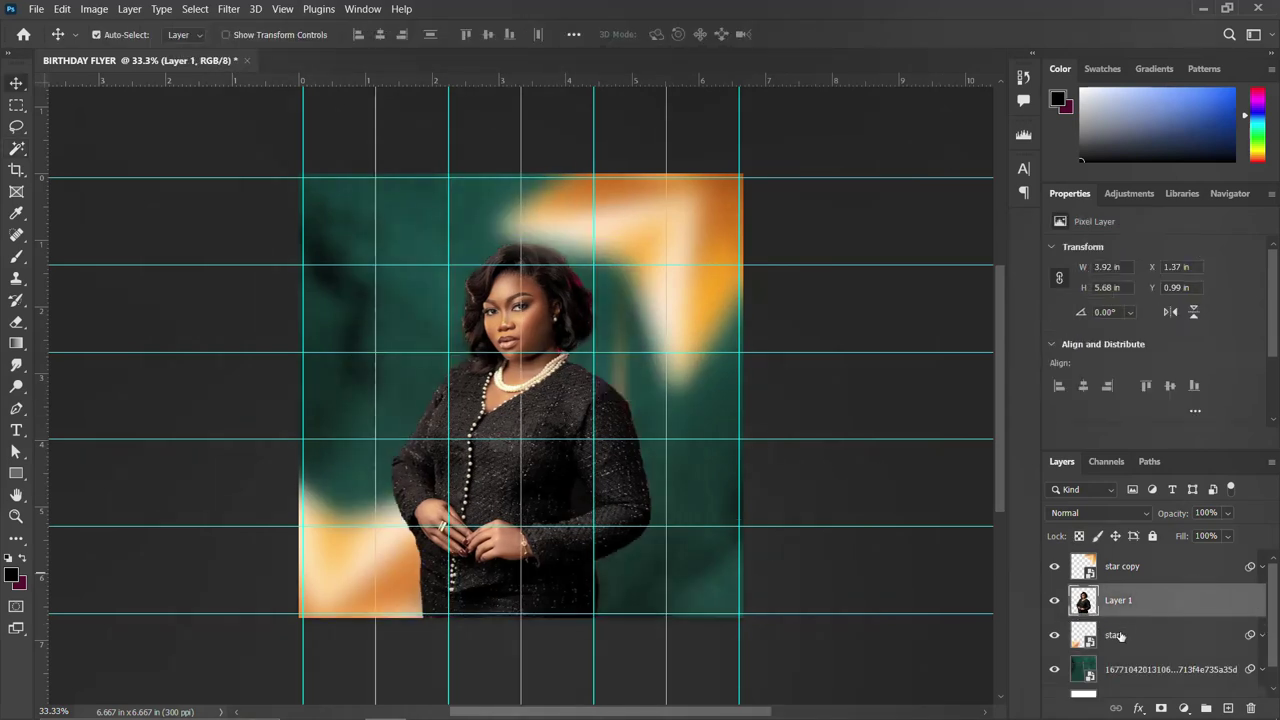
click(335, 576)
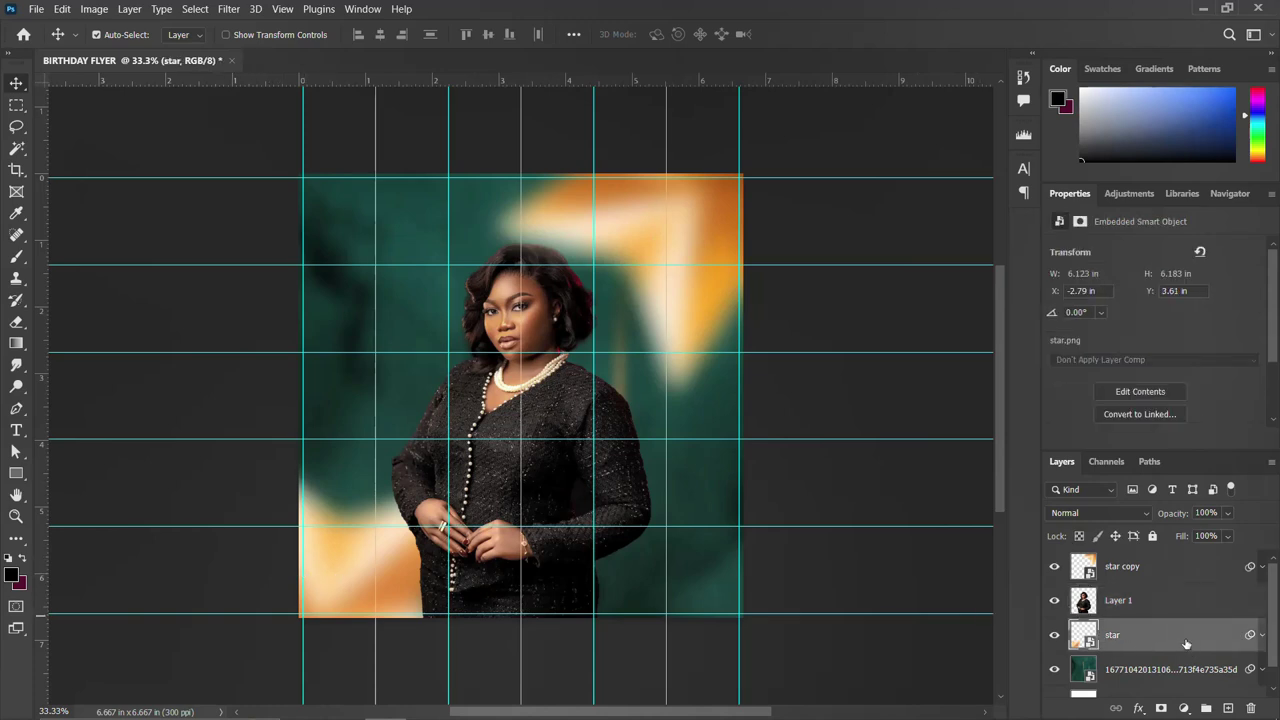
drag(1186, 643, 1175, 586)
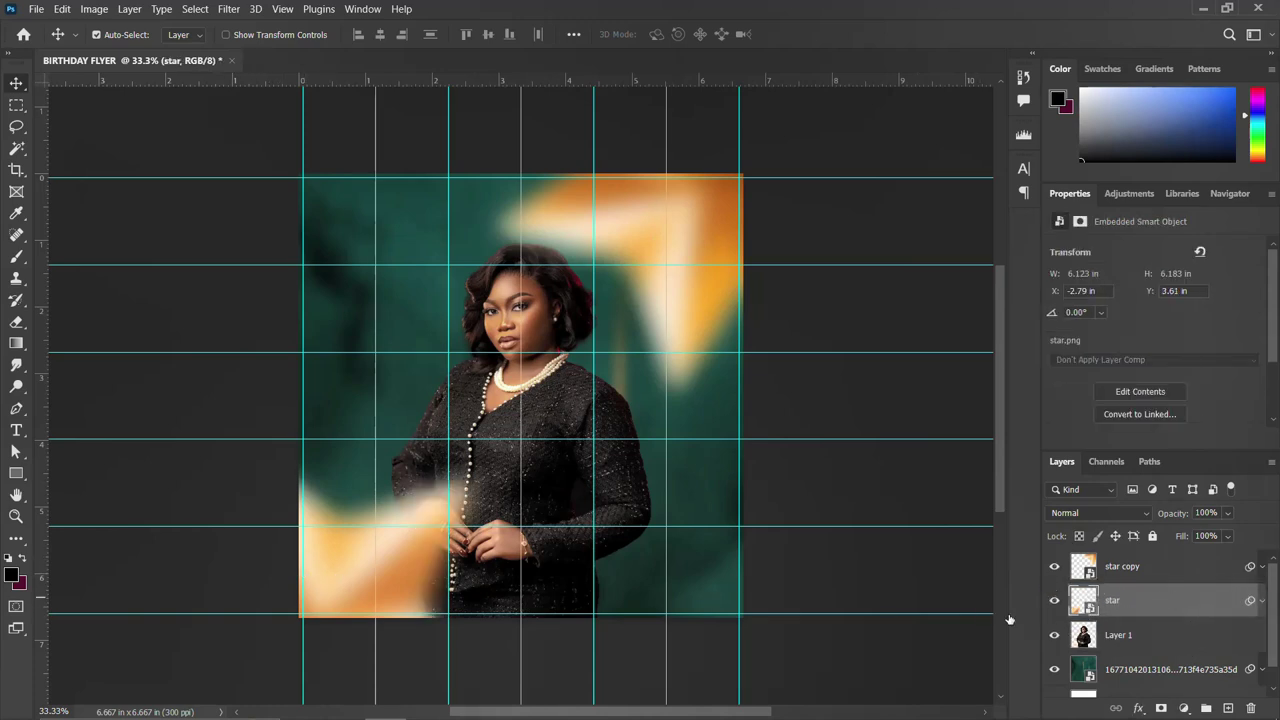
click(330, 571)
drag(541, 410, 531, 428)
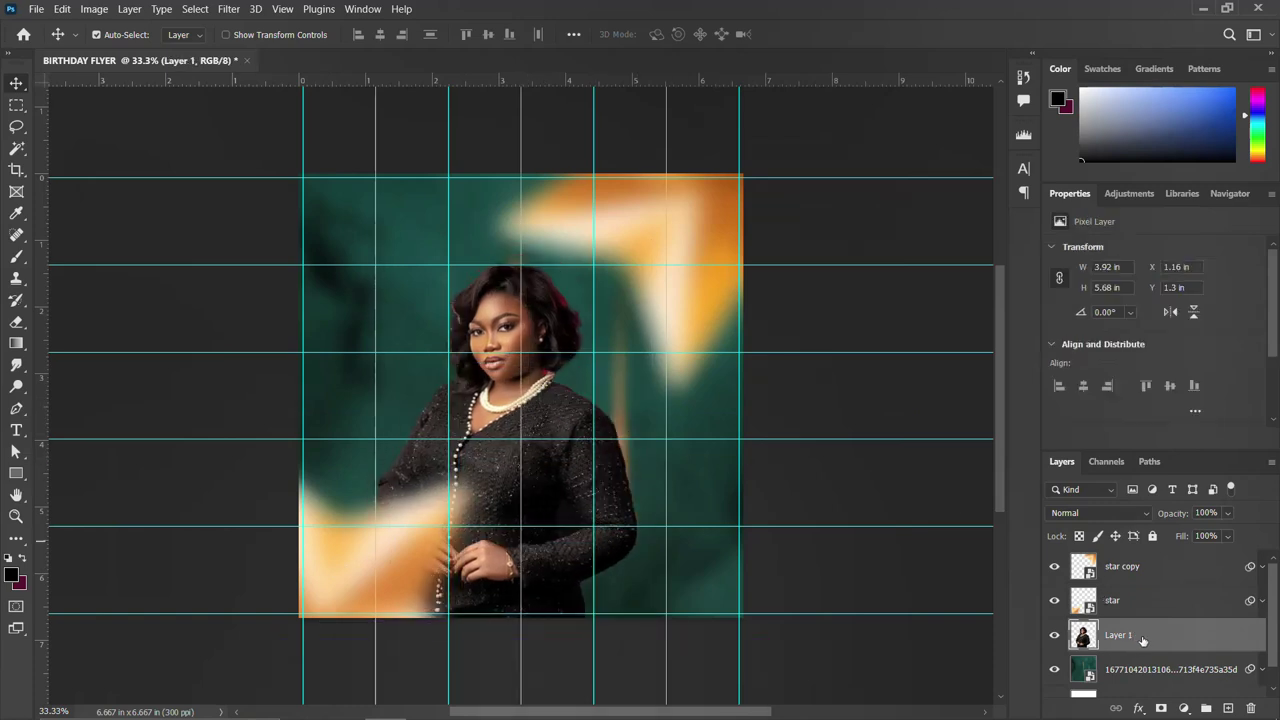
Add a new empty layer and sample the background's dark green as the brush colour
click(1181, 707)
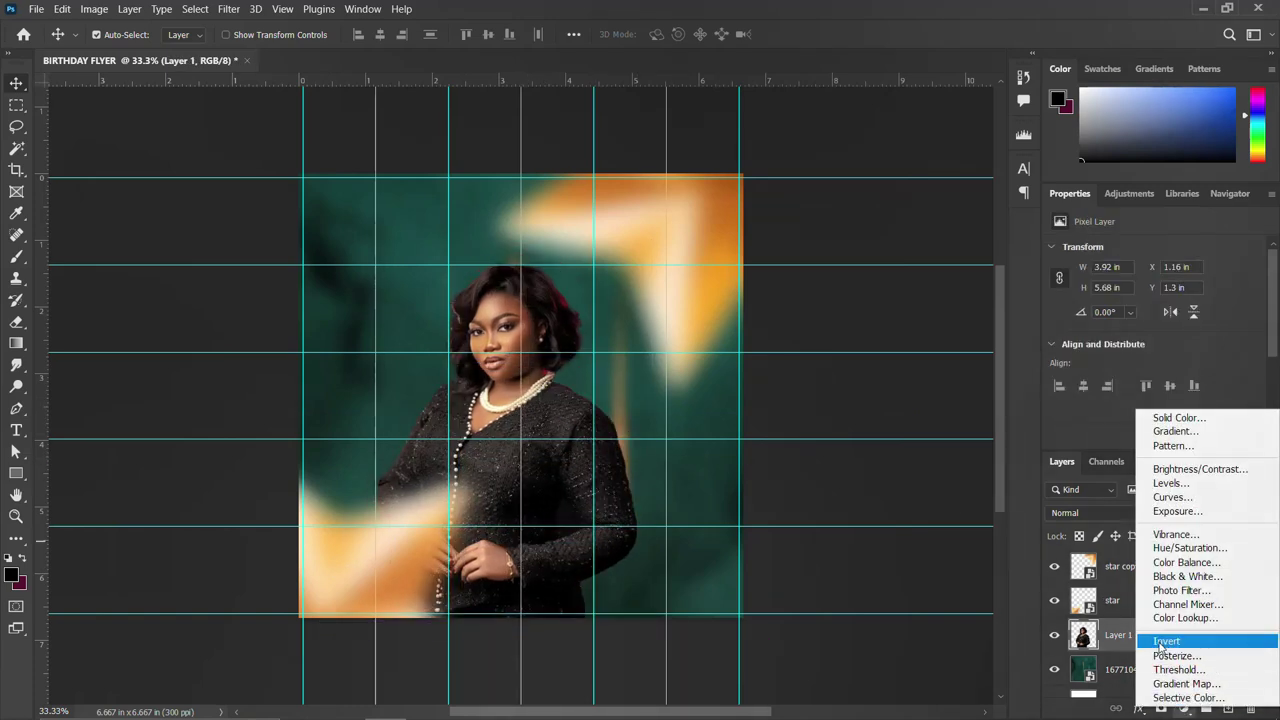
click(1025, 632)
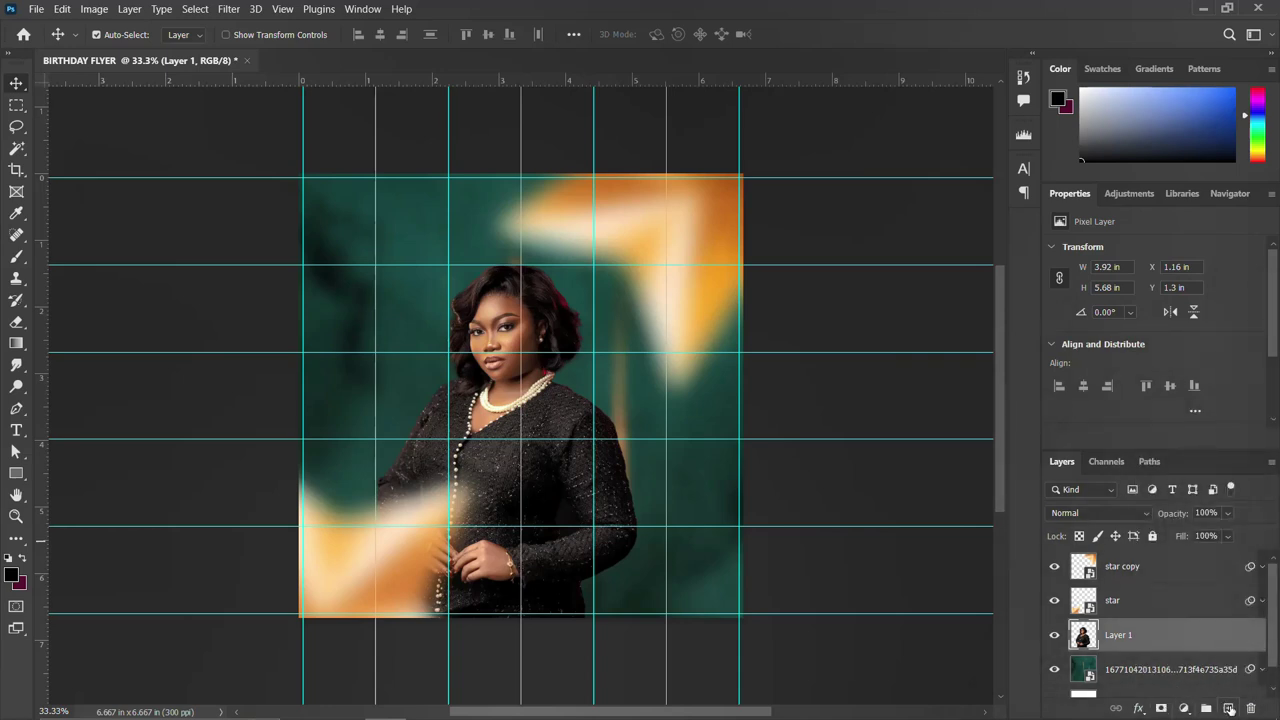
click(1229, 708)
key(b)
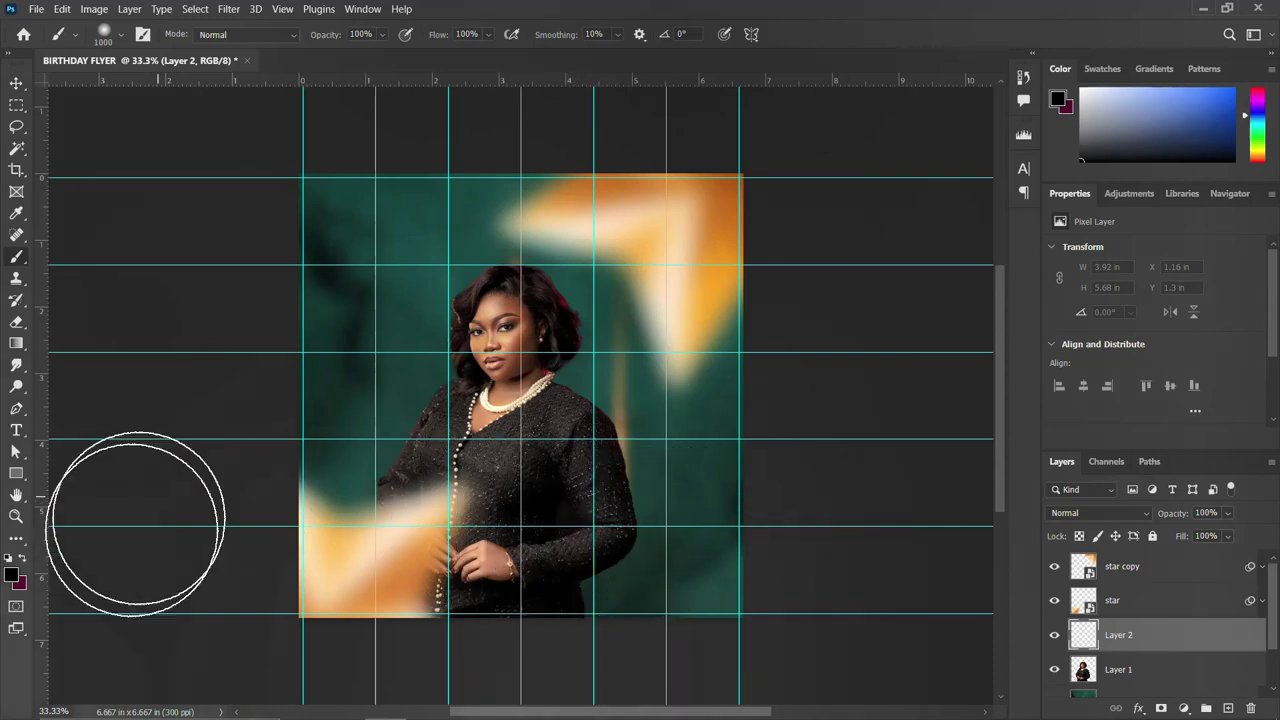
click(641, 563)
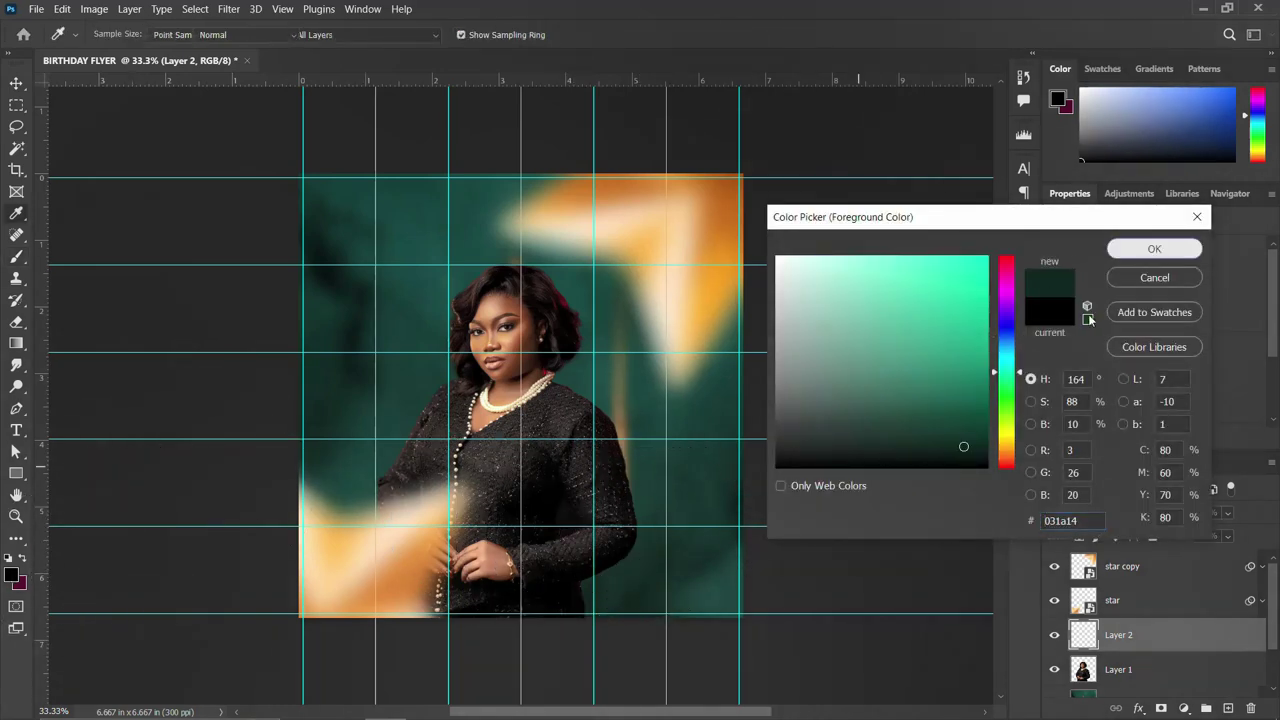
click(1155, 250)
Paint dark green over the woman's sleeve and hands, then nudge her slightly lower
mouse_move(615, 559)
mouse_down()
mouse_move(639, 477)
mouse_move(491, 586)
mouse_up()
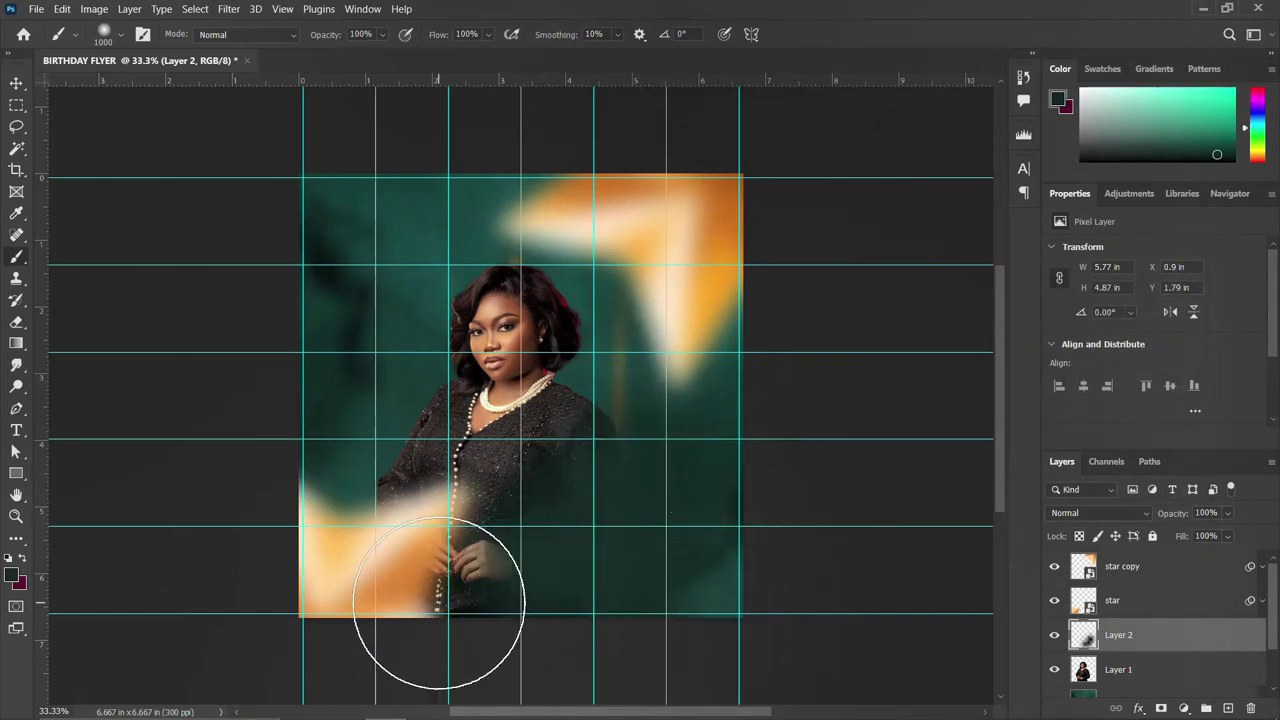
drag(651, 480, 387, 540)
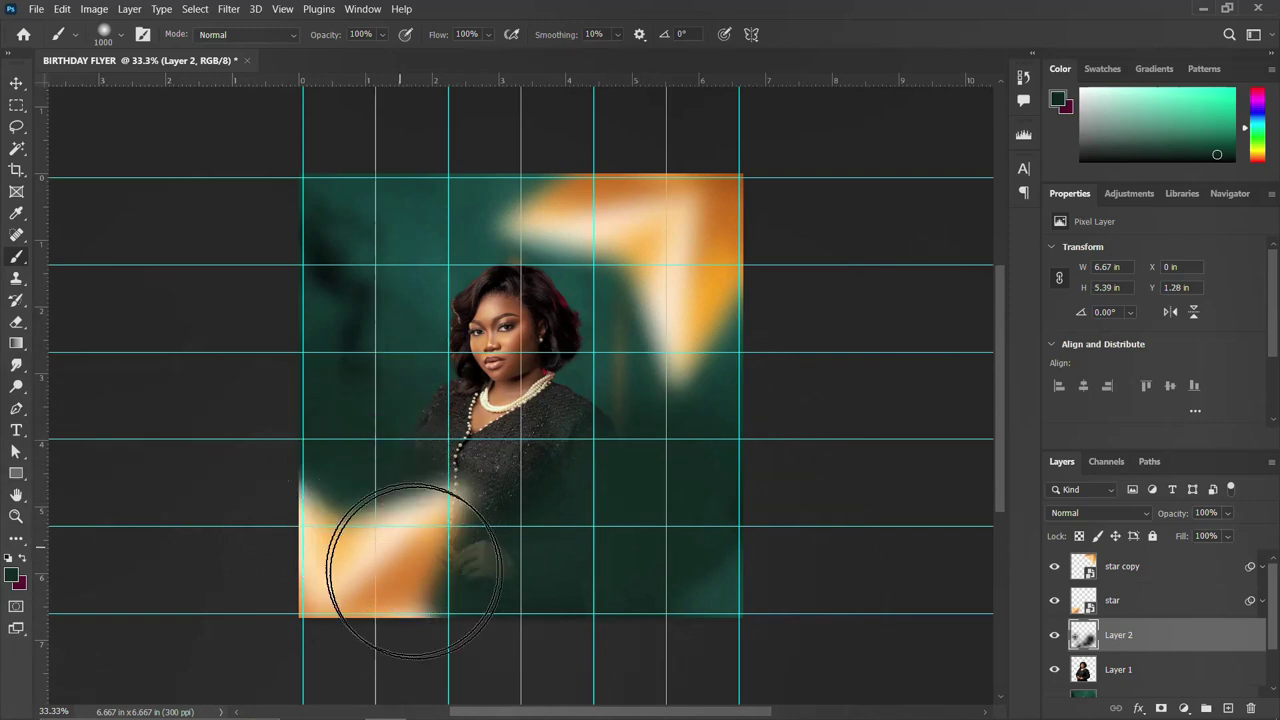
drag(675, 318, 700, 357)
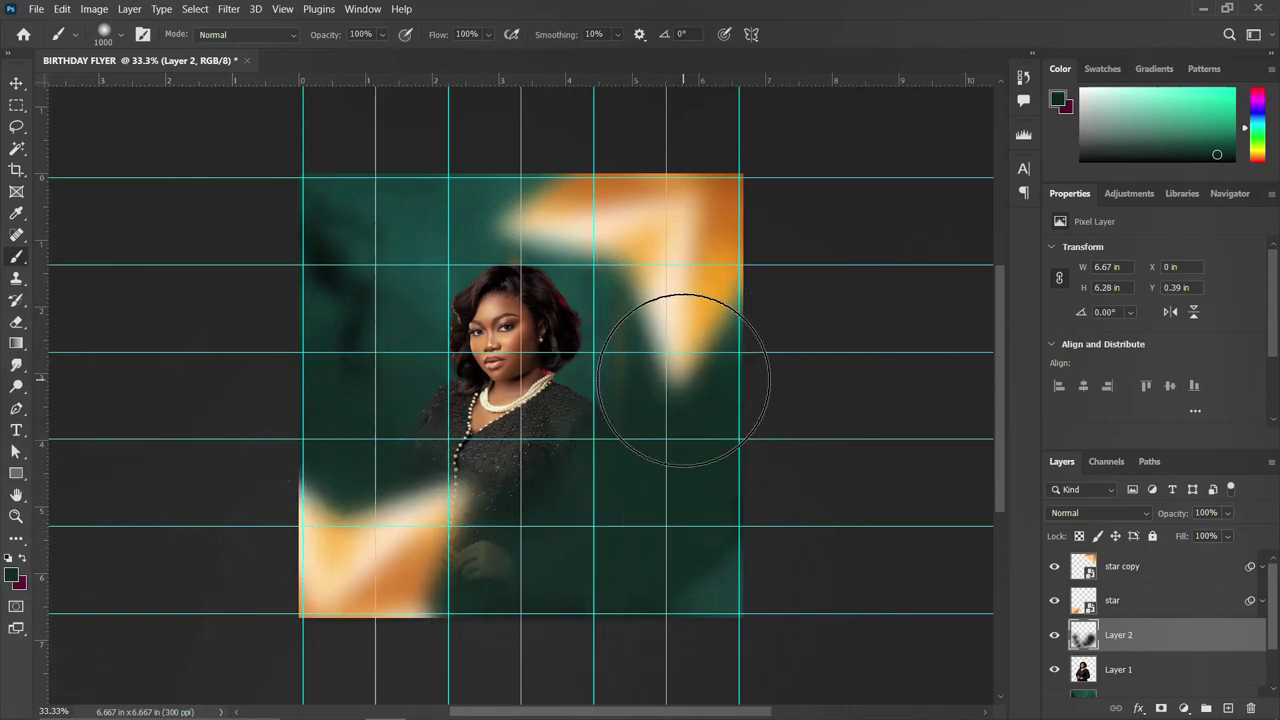
click(16, 83)
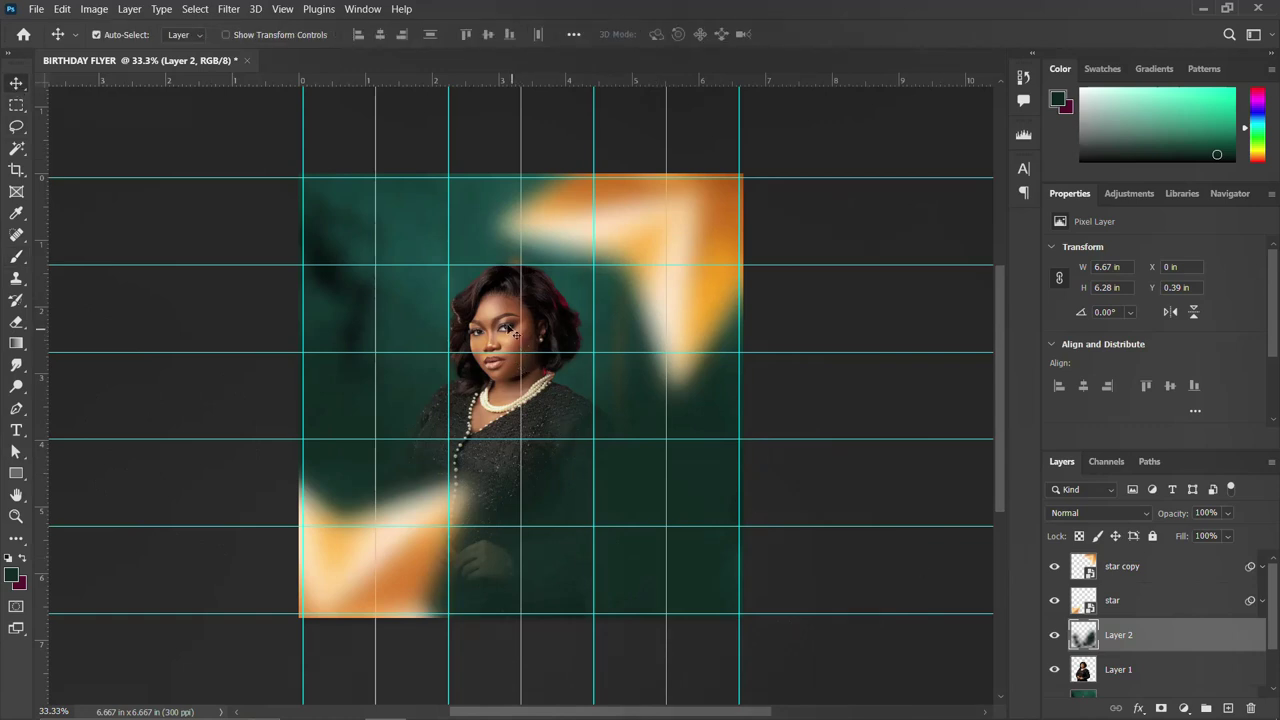
drag(512, 330, 514, 352)
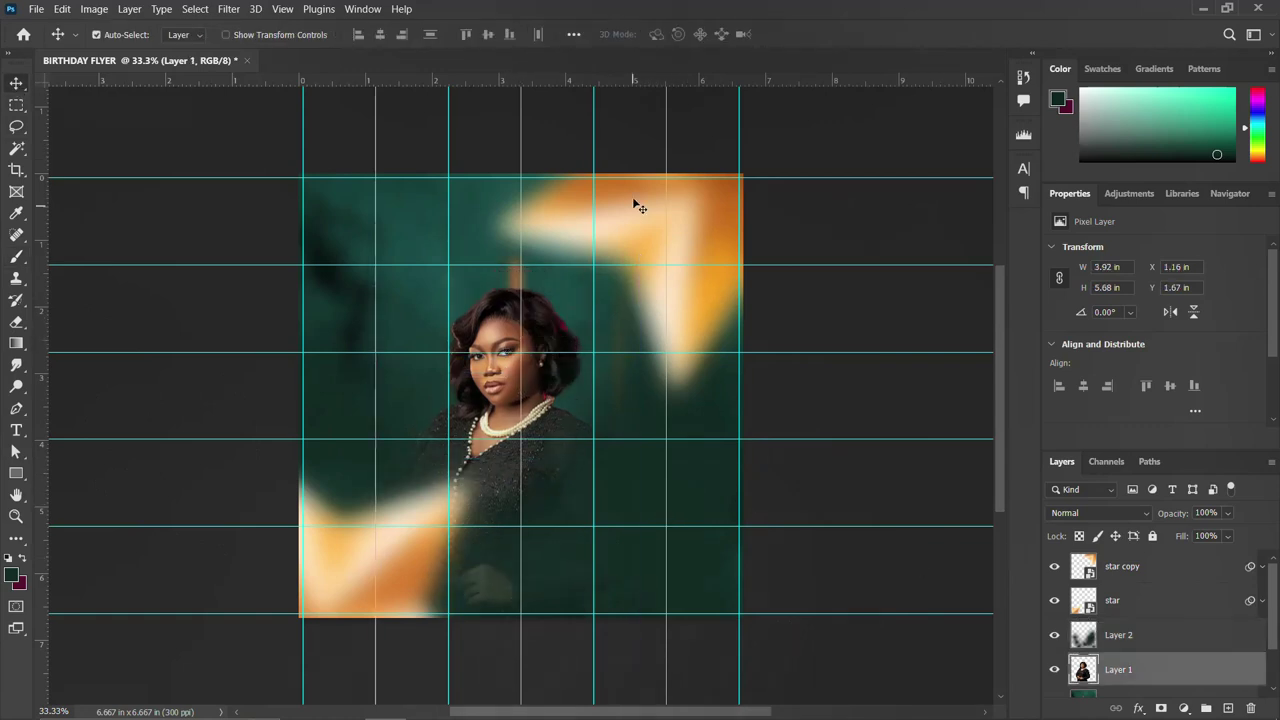
Nudge the upper-right star, then group all layers from star copy to Layer 0
drag(692, 215, 701, 204)
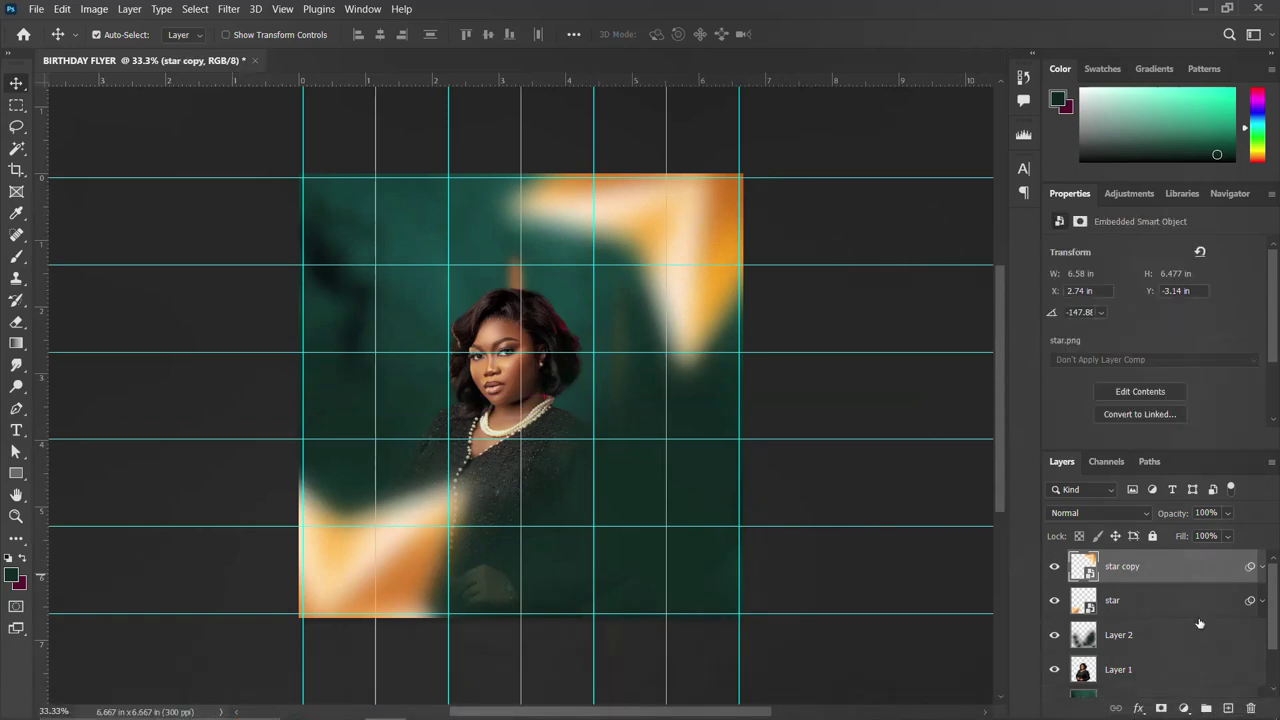
scroll(1199, 624, down, 2)
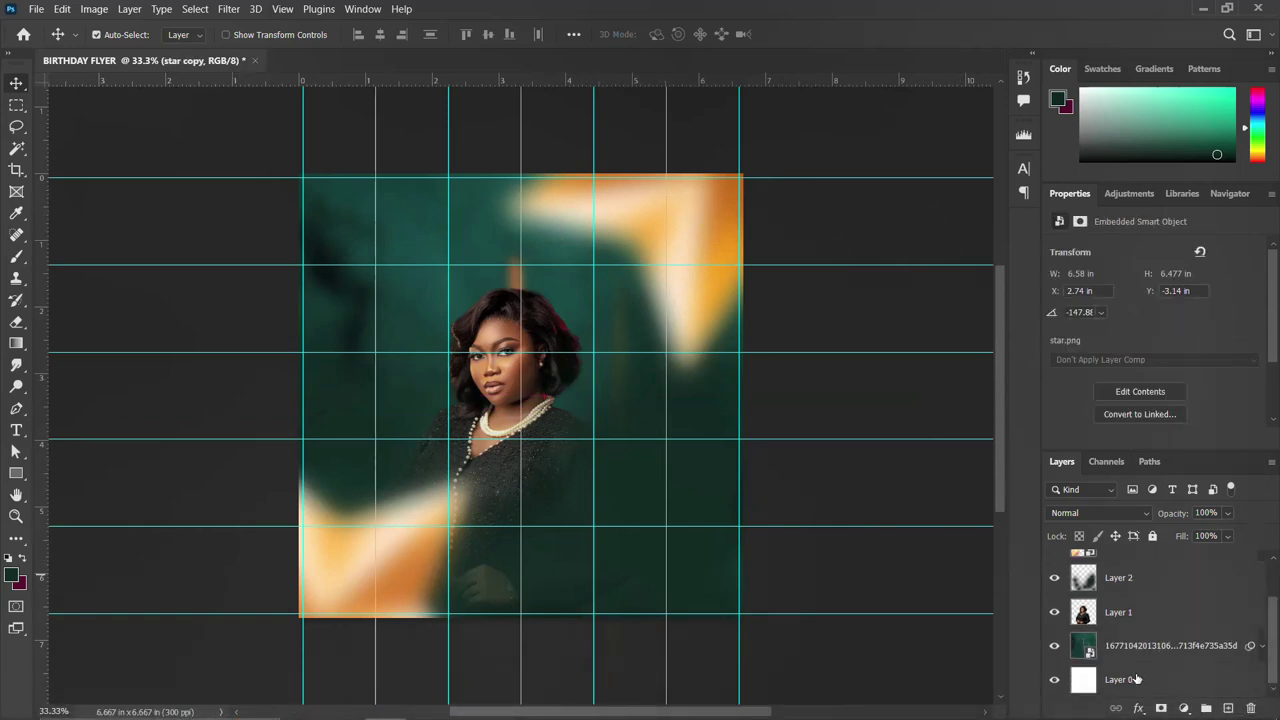
click(1135, 643)
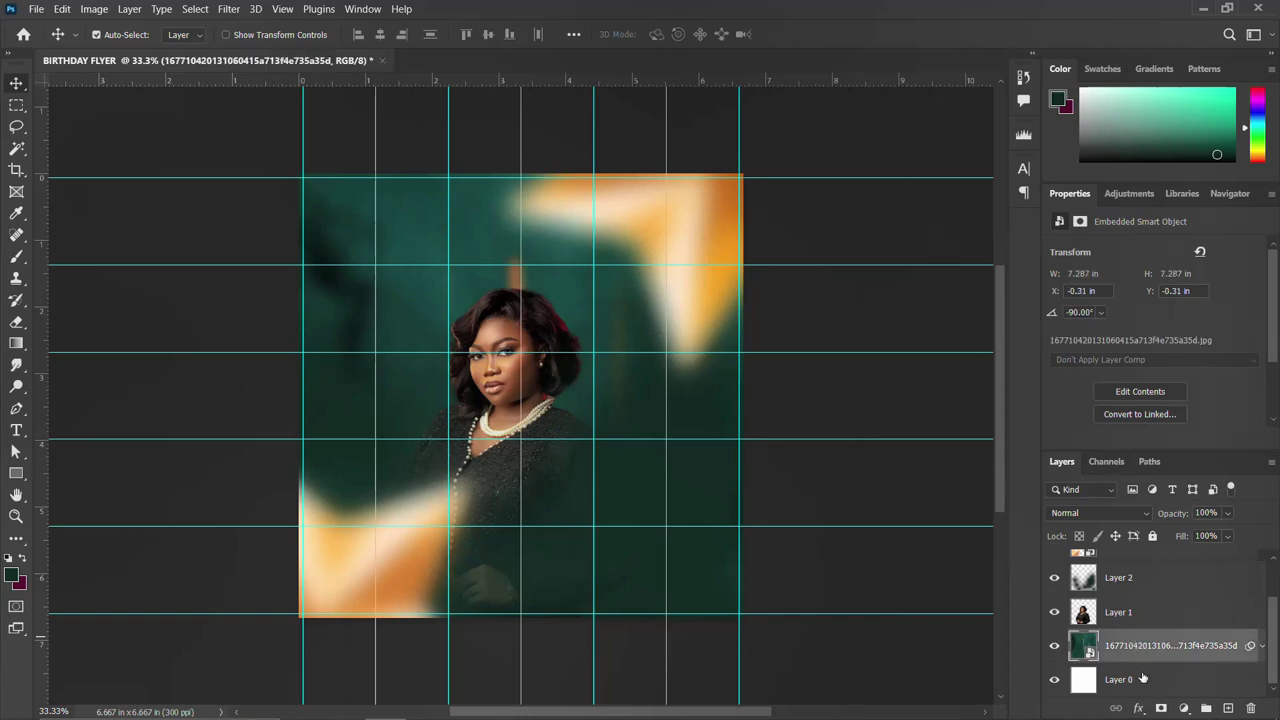
click(1143, 679)
scroll(1141, 651, up, 2)
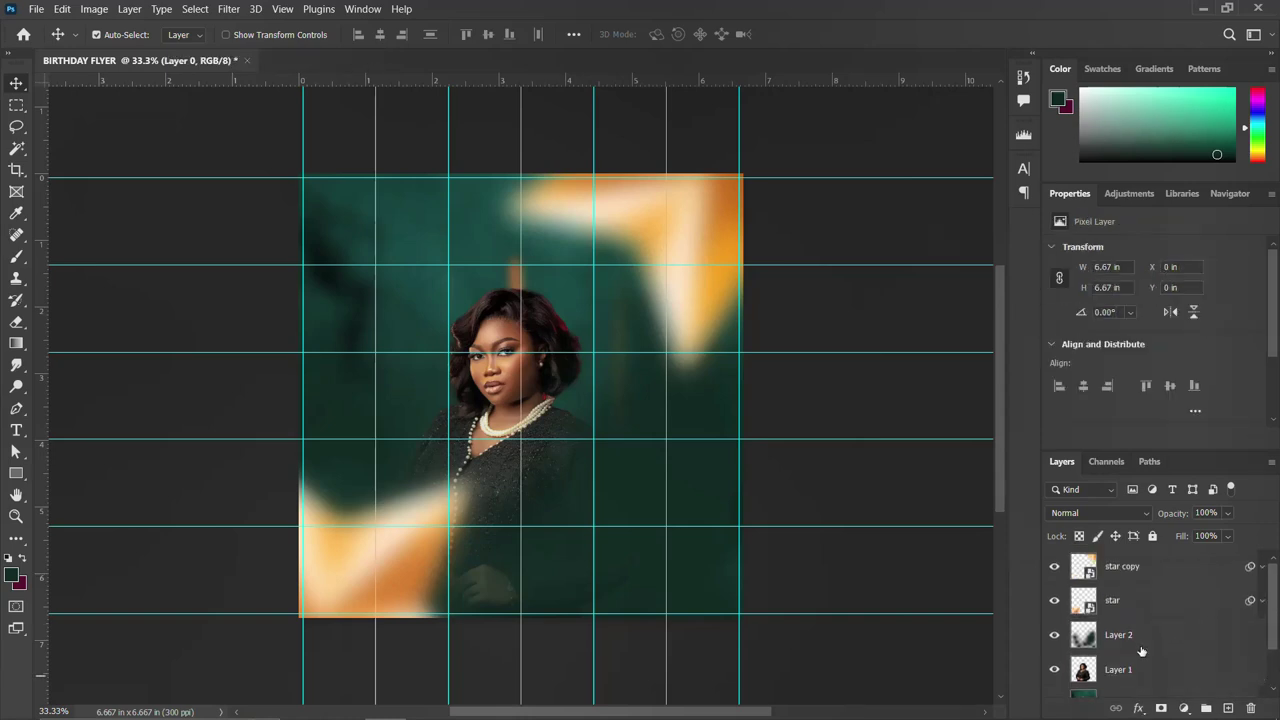
shift+click(1136, 567)
key(ctrl+g)
Rename the new group to IMAGE + BG
double_click(1116, 560)
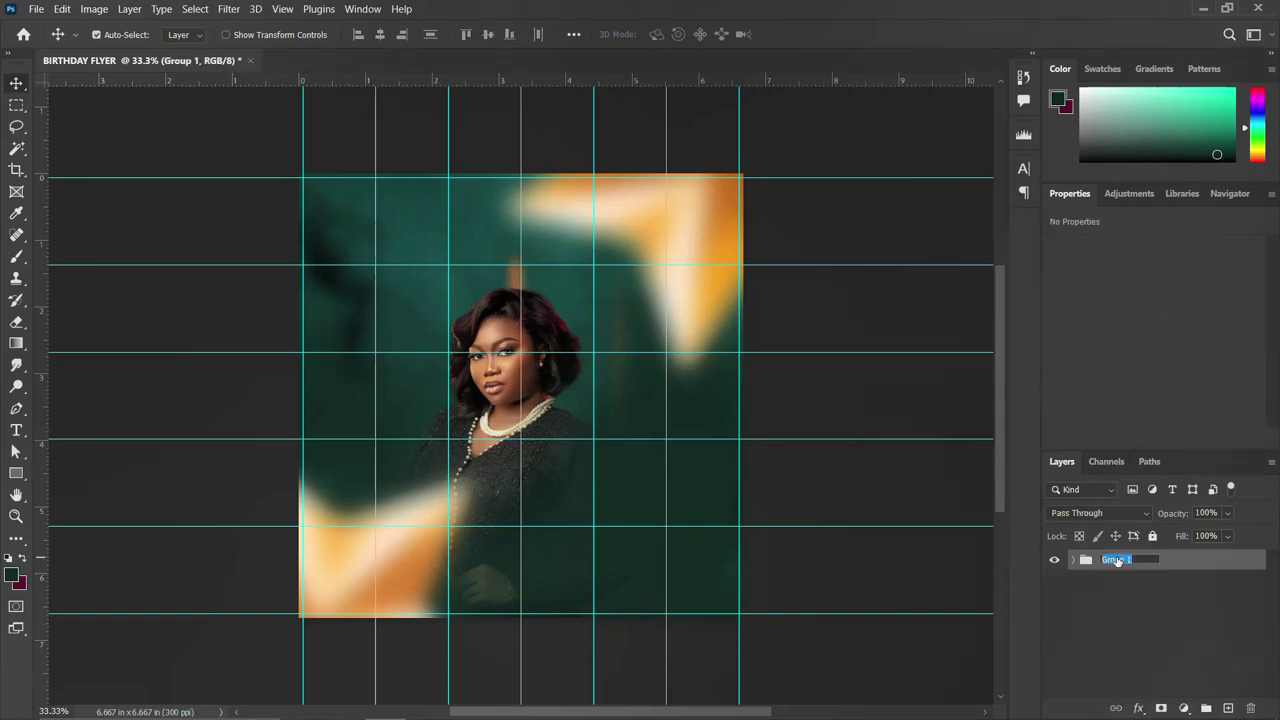
text(f)
key(Return)
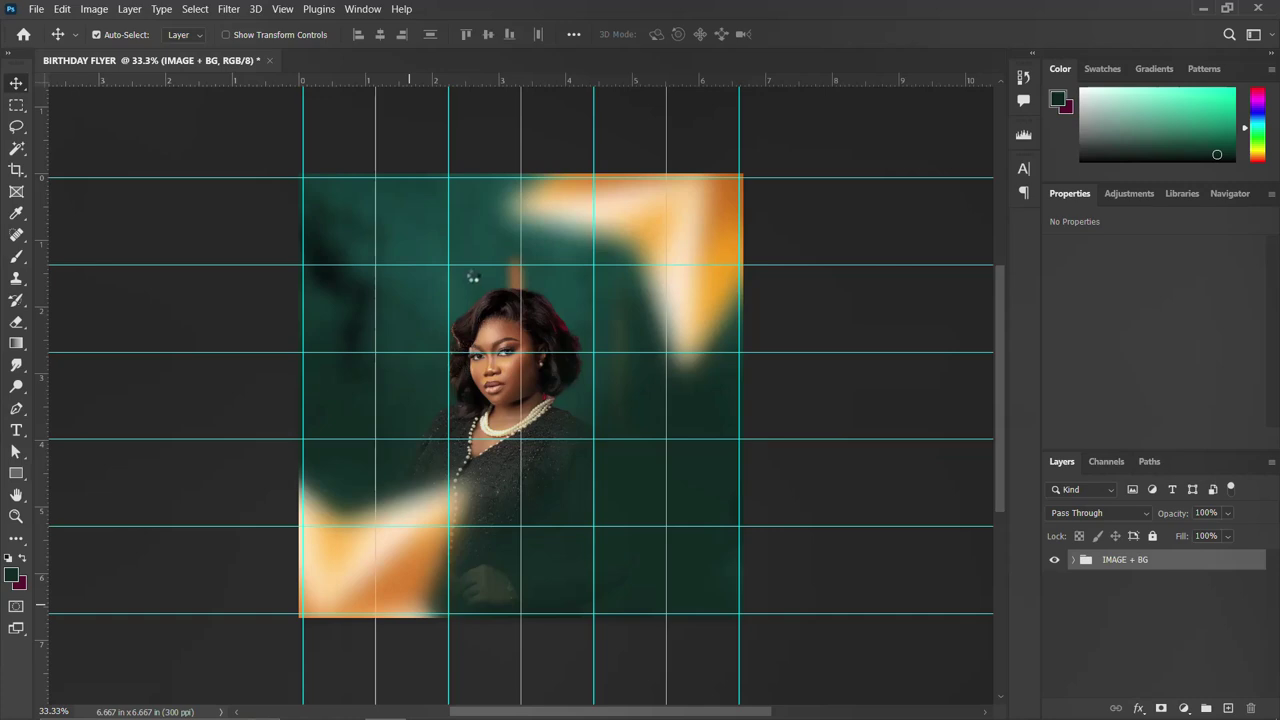
key(t)
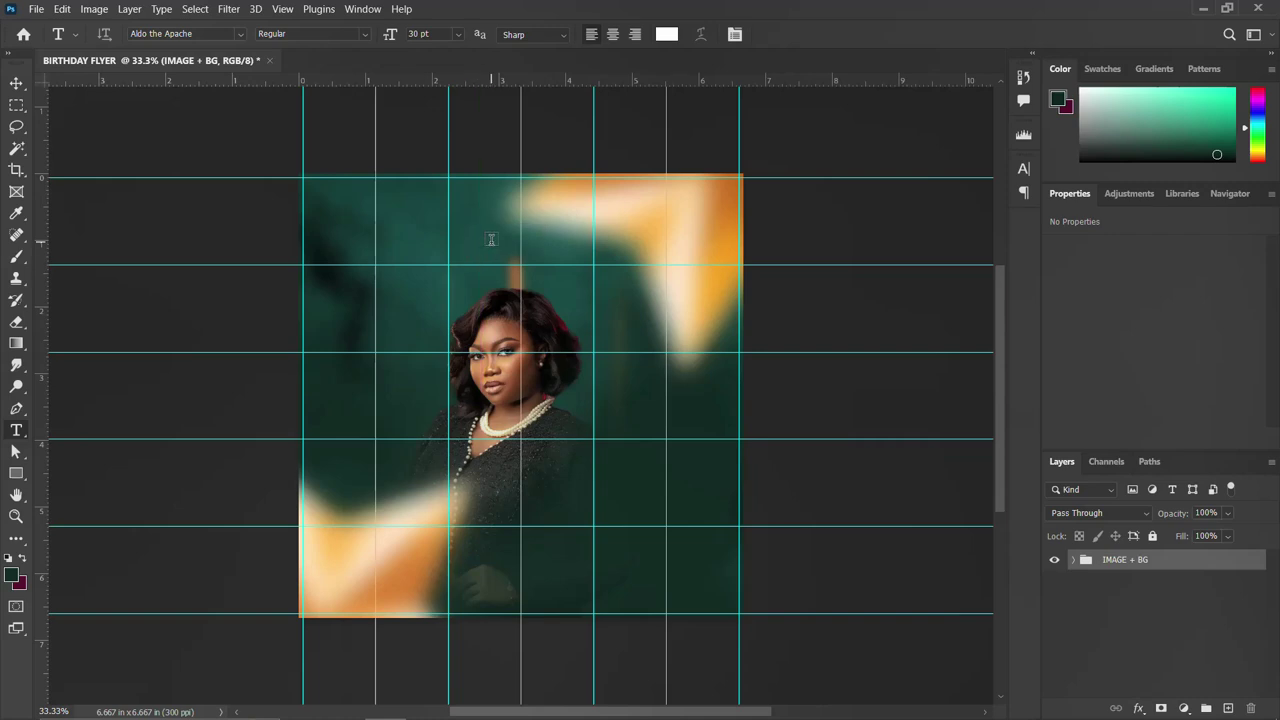
Type a two-line HAPPY BIRTHDAY title above the woman's head
click(491, 240)
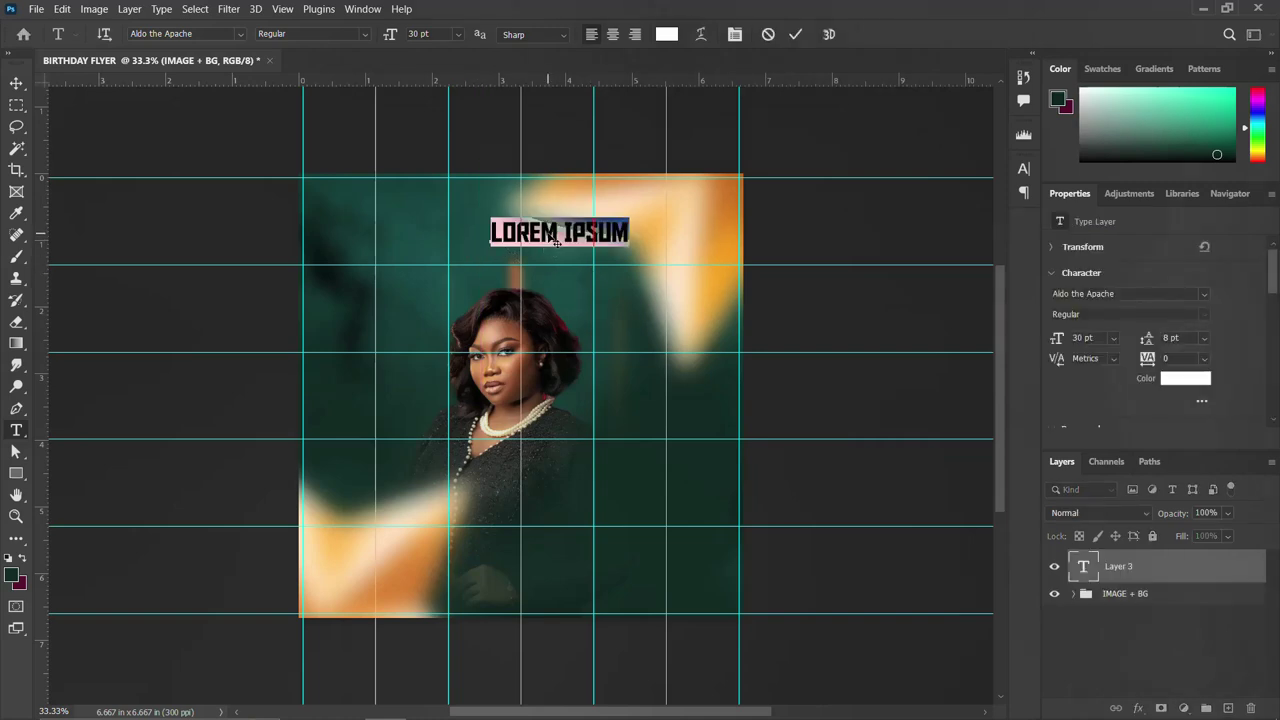
text(H)
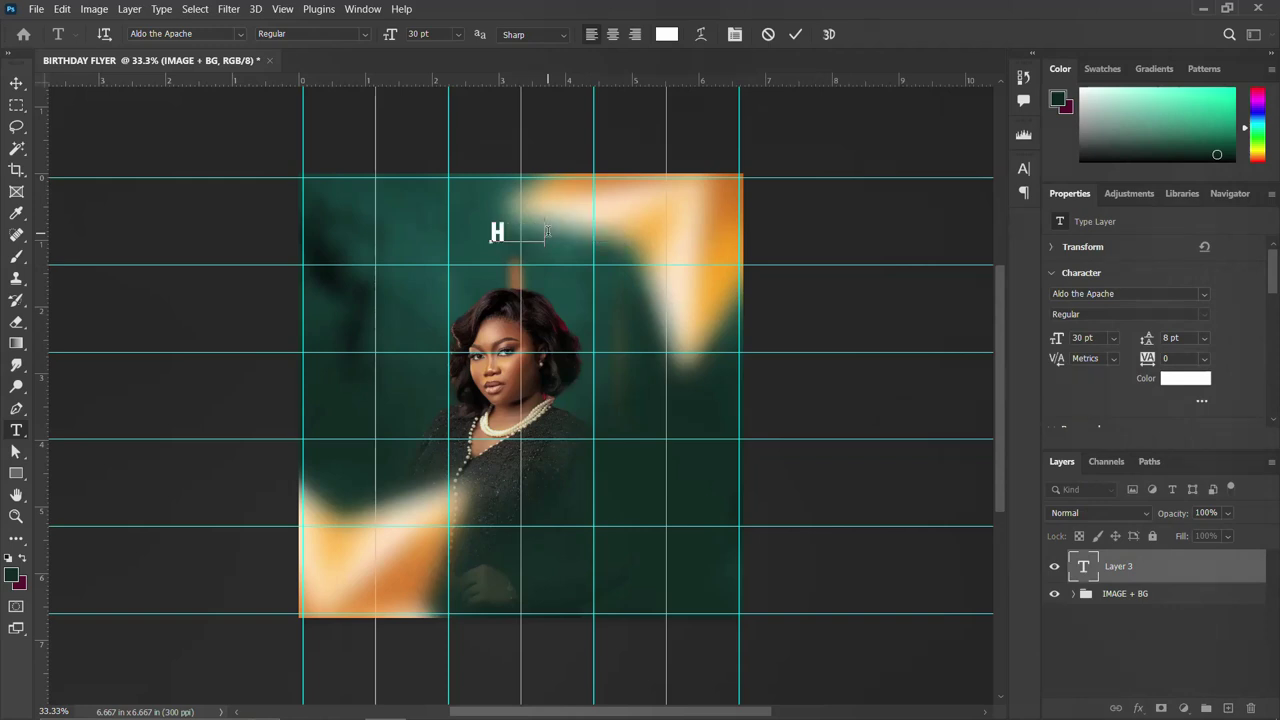
text(APPY)
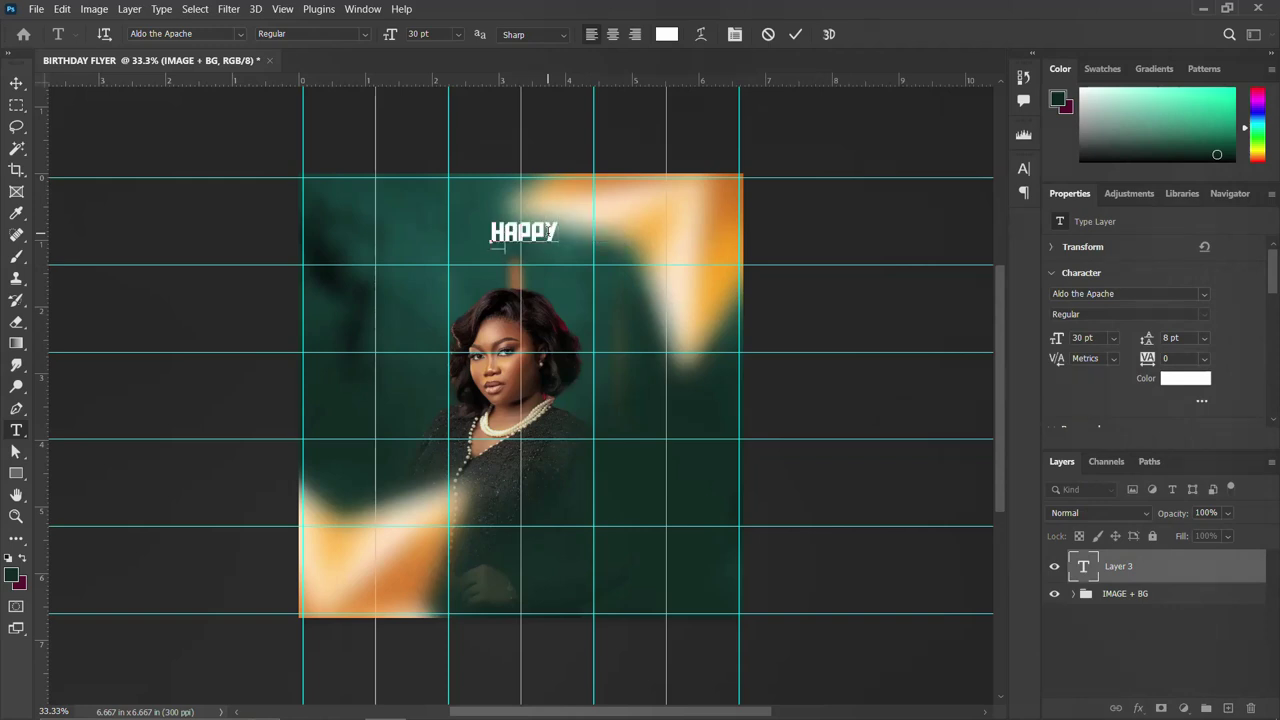
key(Return)
text(BIRTHDAY)
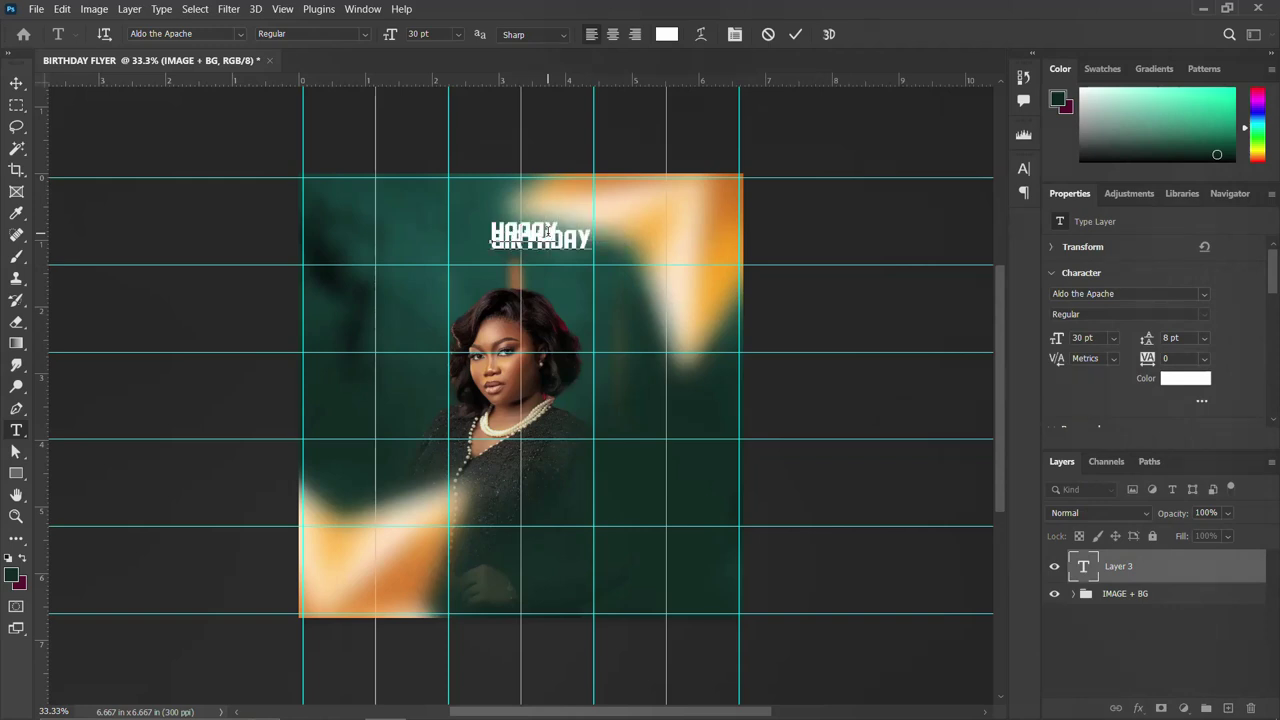
key(ctrl+Return)
Move the title onto the guide and enlarge it to about 226% (67.89 pt)
key(v)
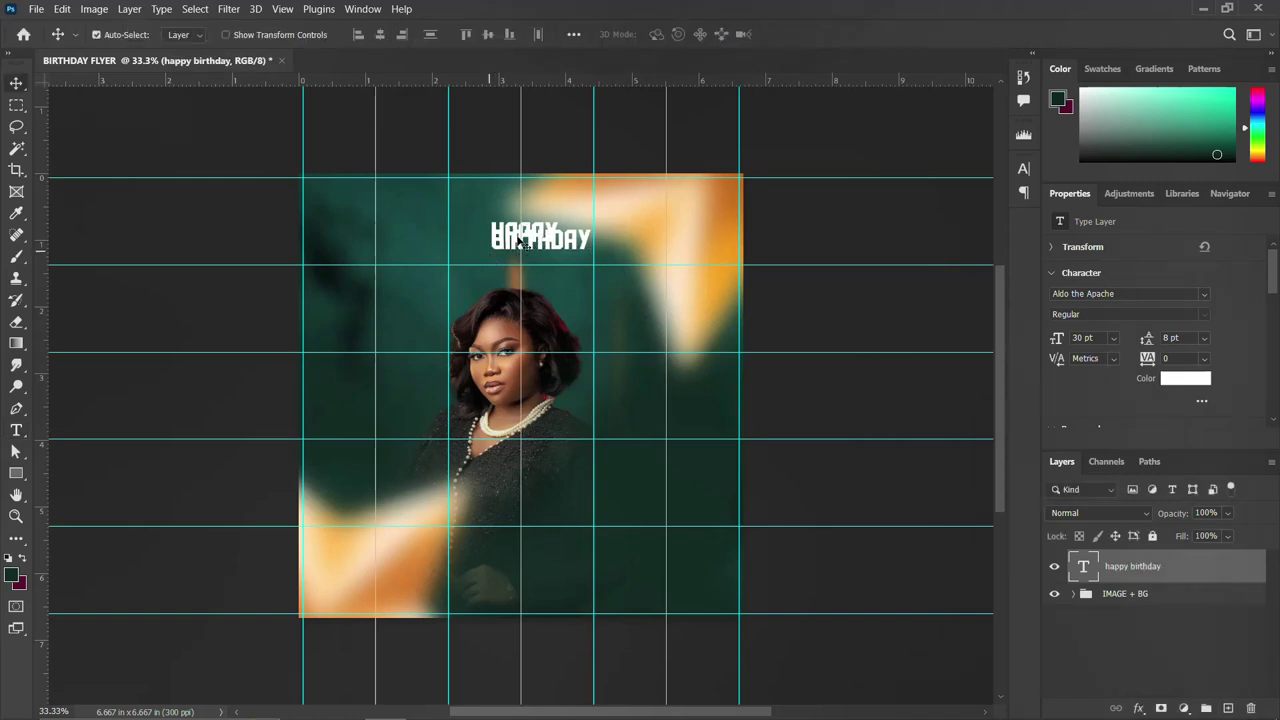
drag(539, 238, 502, 260)
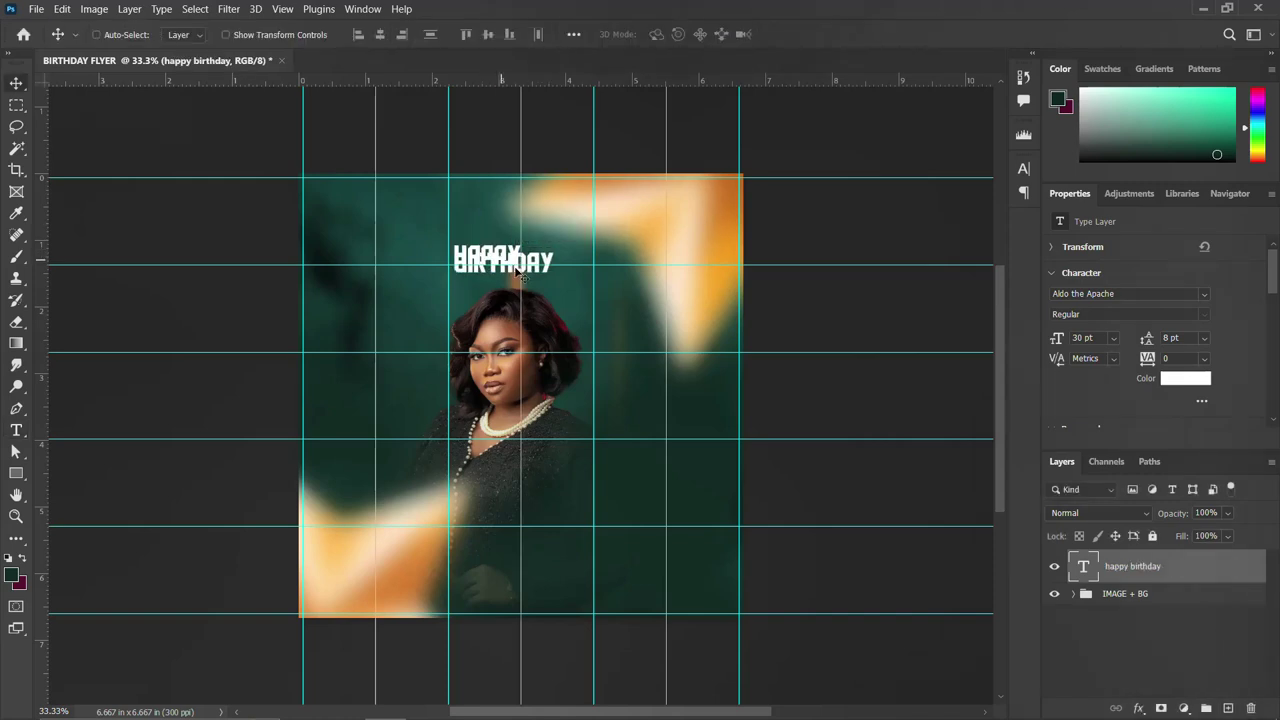
key(ctrl+t)
drag(571, 287, 616, 312)
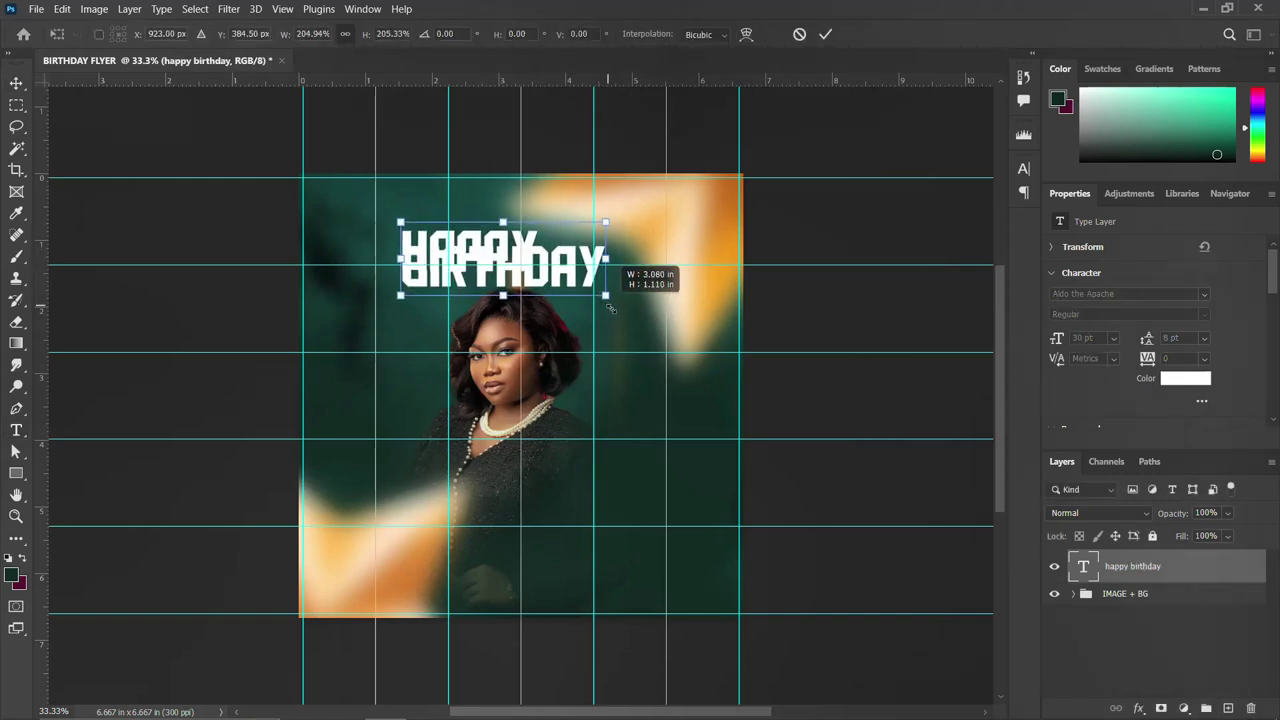
key(Return)
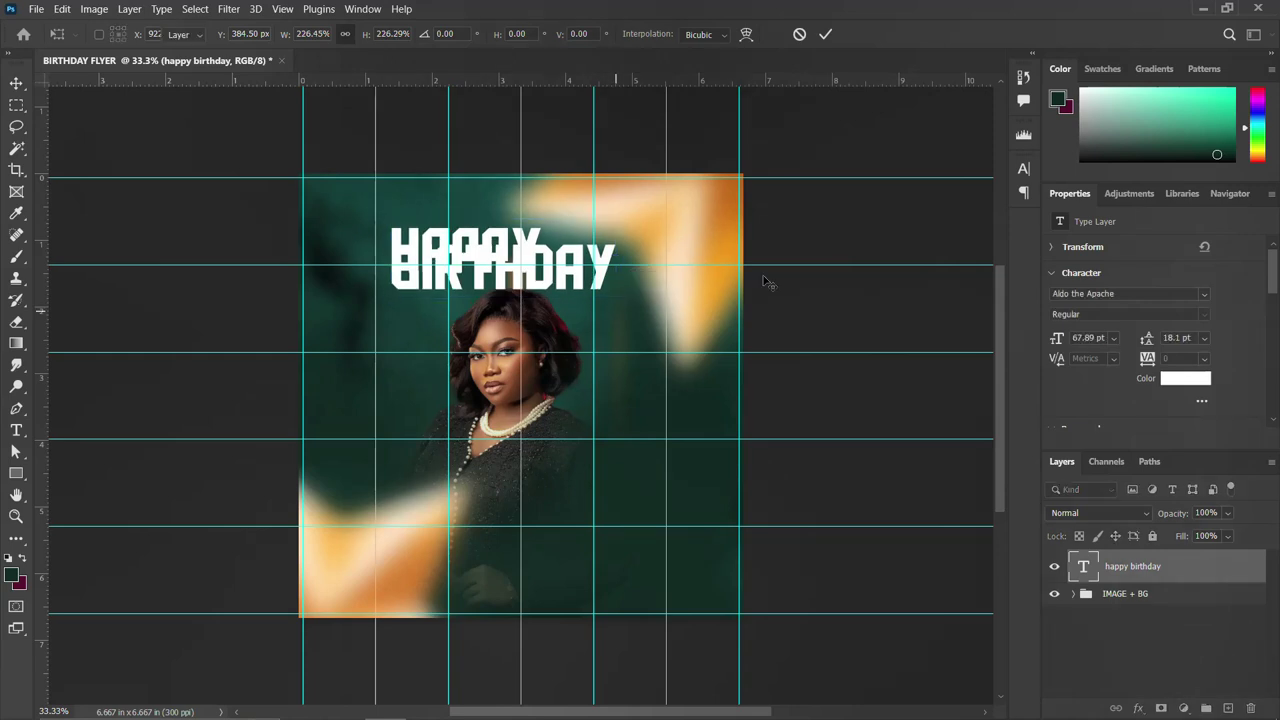
click(1023, 170)
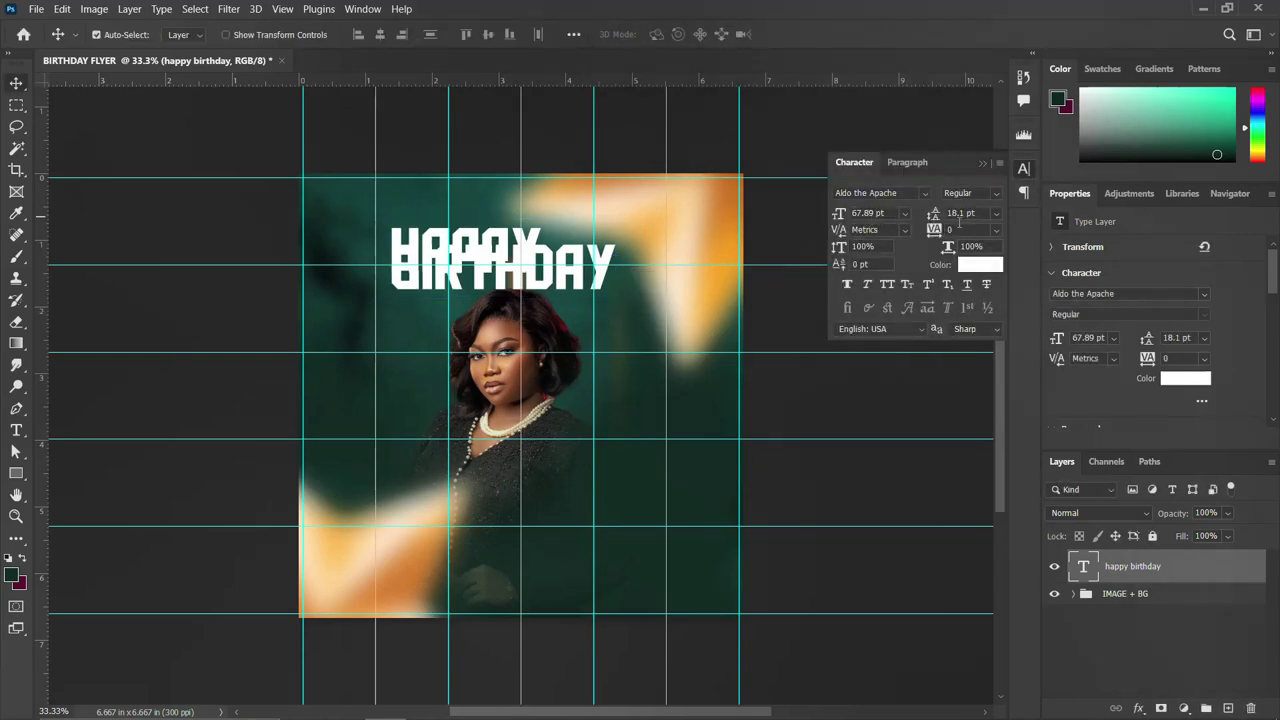
Set the HAPPY BIRTHDAY line spacing to 50 pt
double_click(959, 213)
text(21)
key(Return)
key(Up)
key(Up)
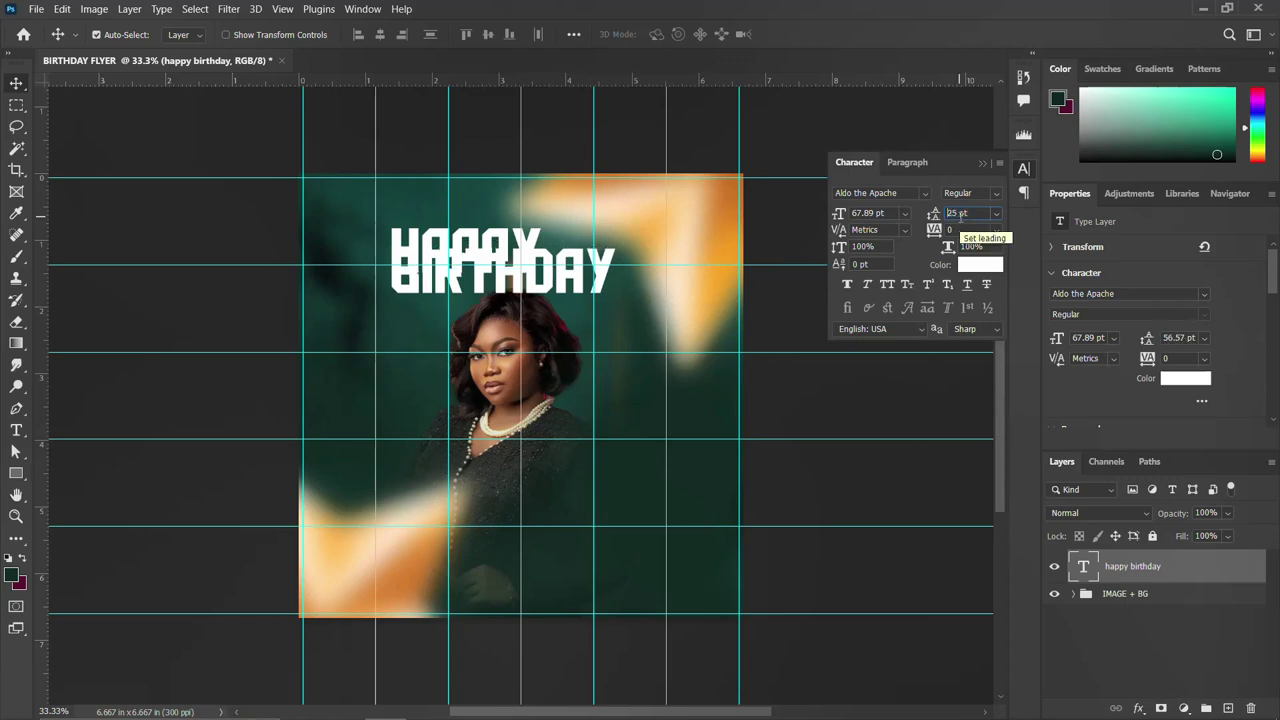
key(Up)
key(Up)
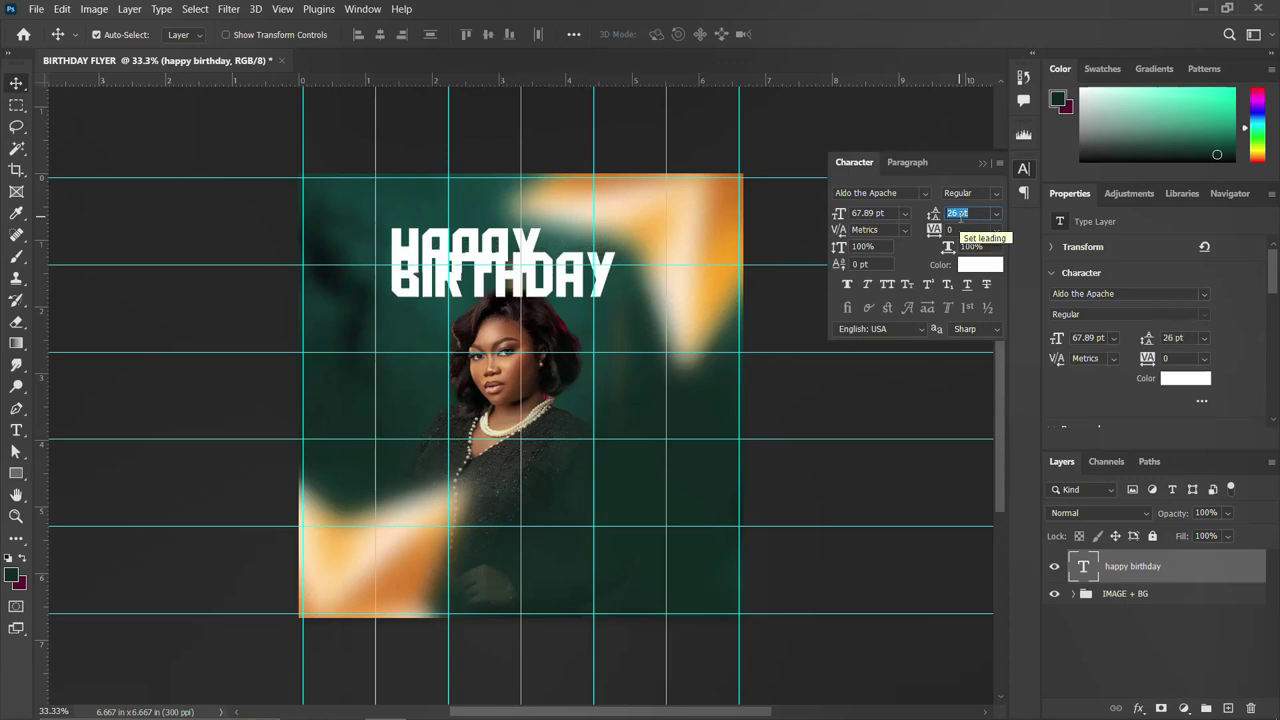
key(Up)
key(Up)
key(Up)
key(Up)
key(Up)
key(Up)
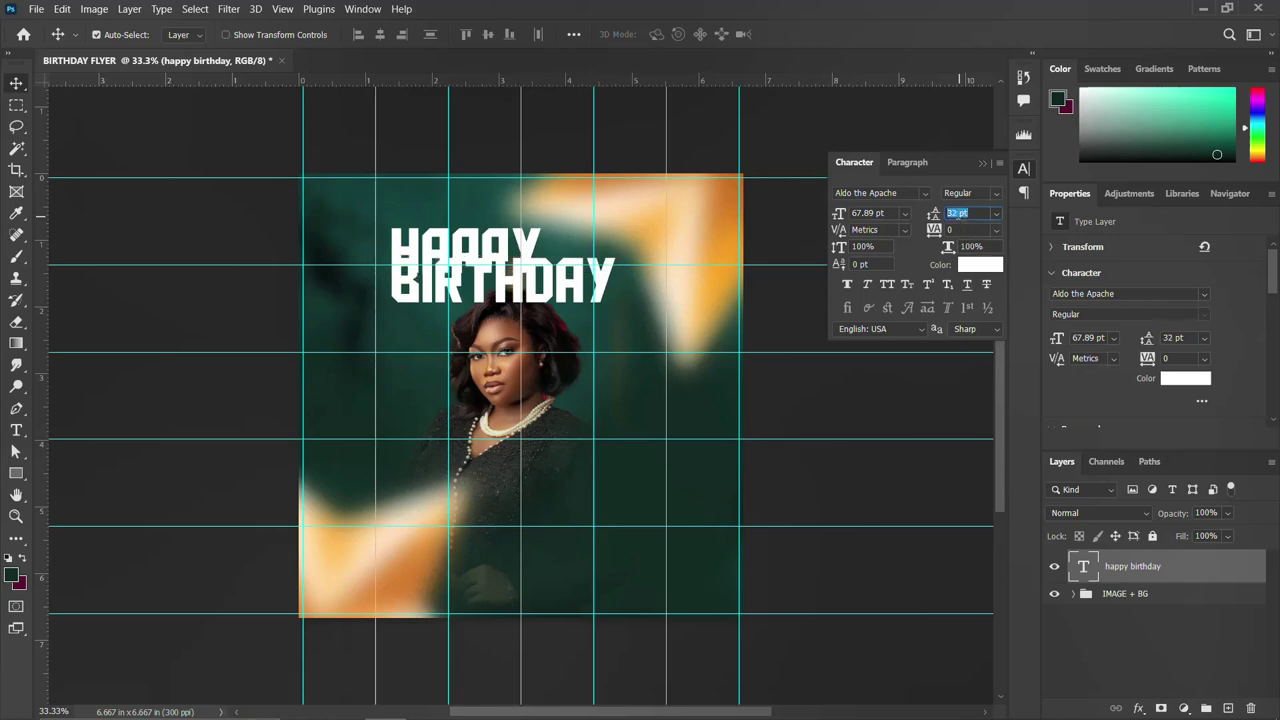
text(40)
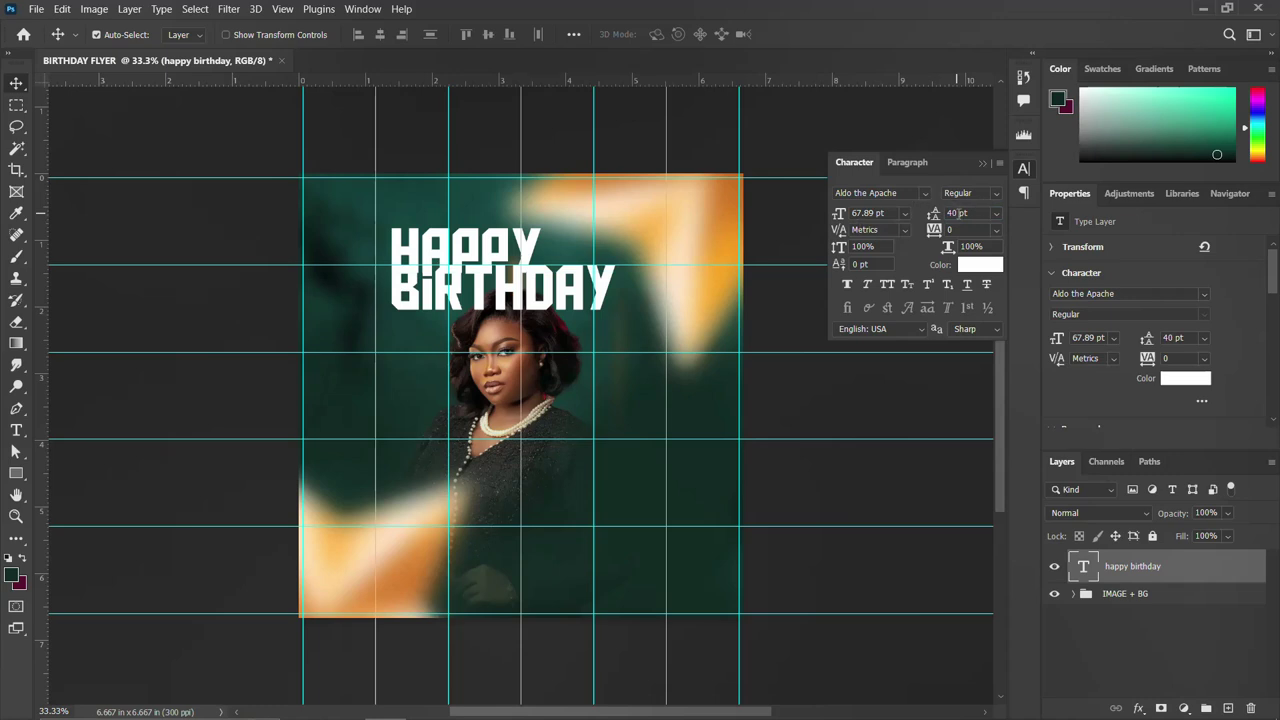
double_click(957, 213)
text(45)
click(799, 261)
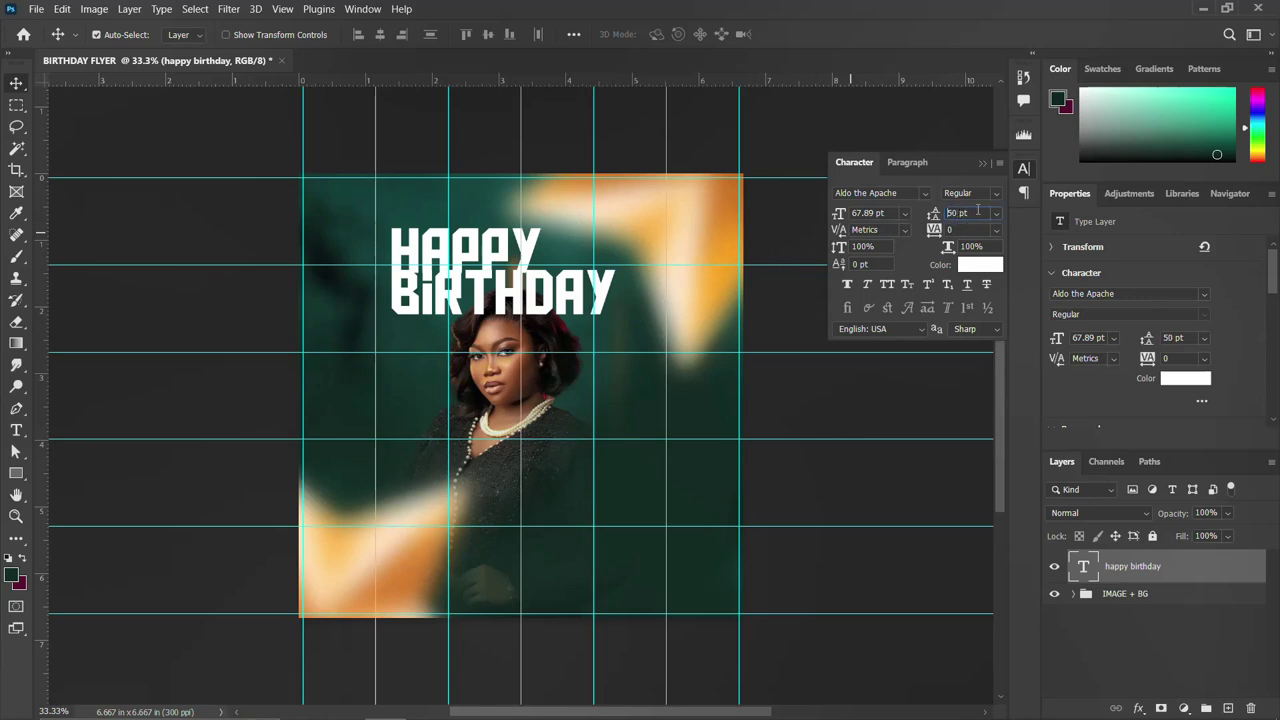
key(Return)
Set tracking to -40, centre-align the lines, and centre the title horizontally on the poster
click(934, 230)
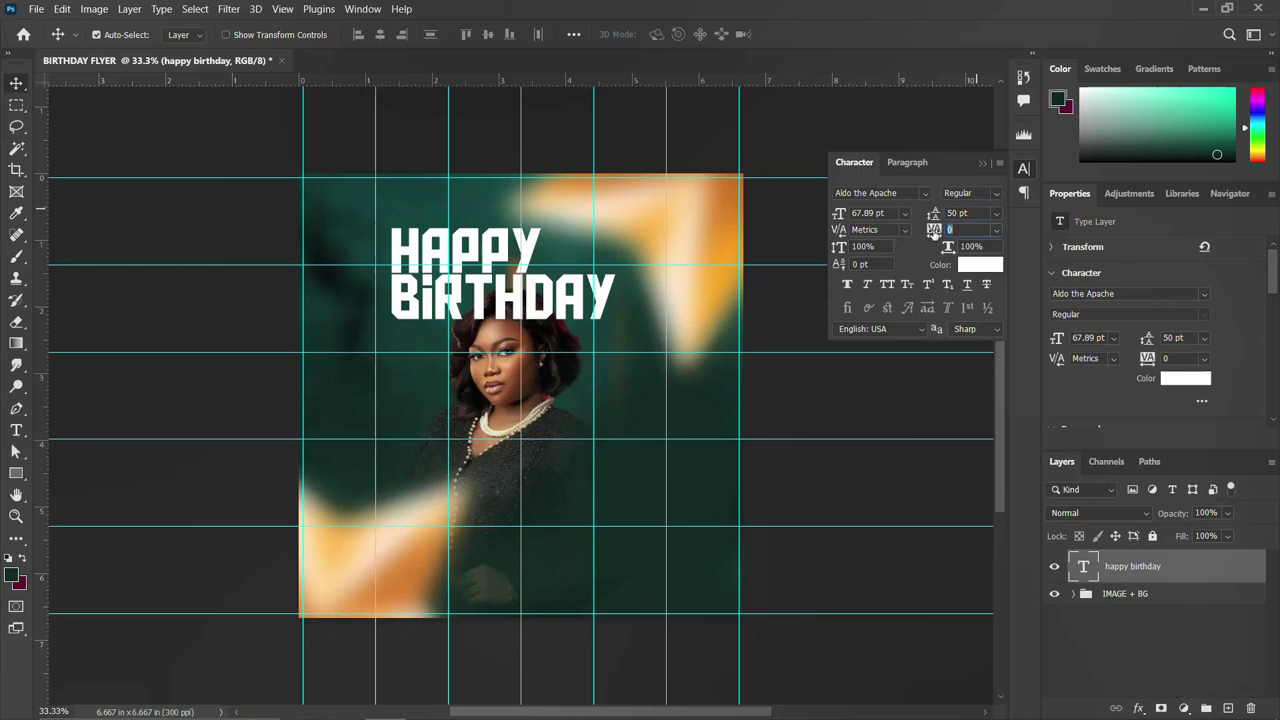
text(-60)
text(-40)
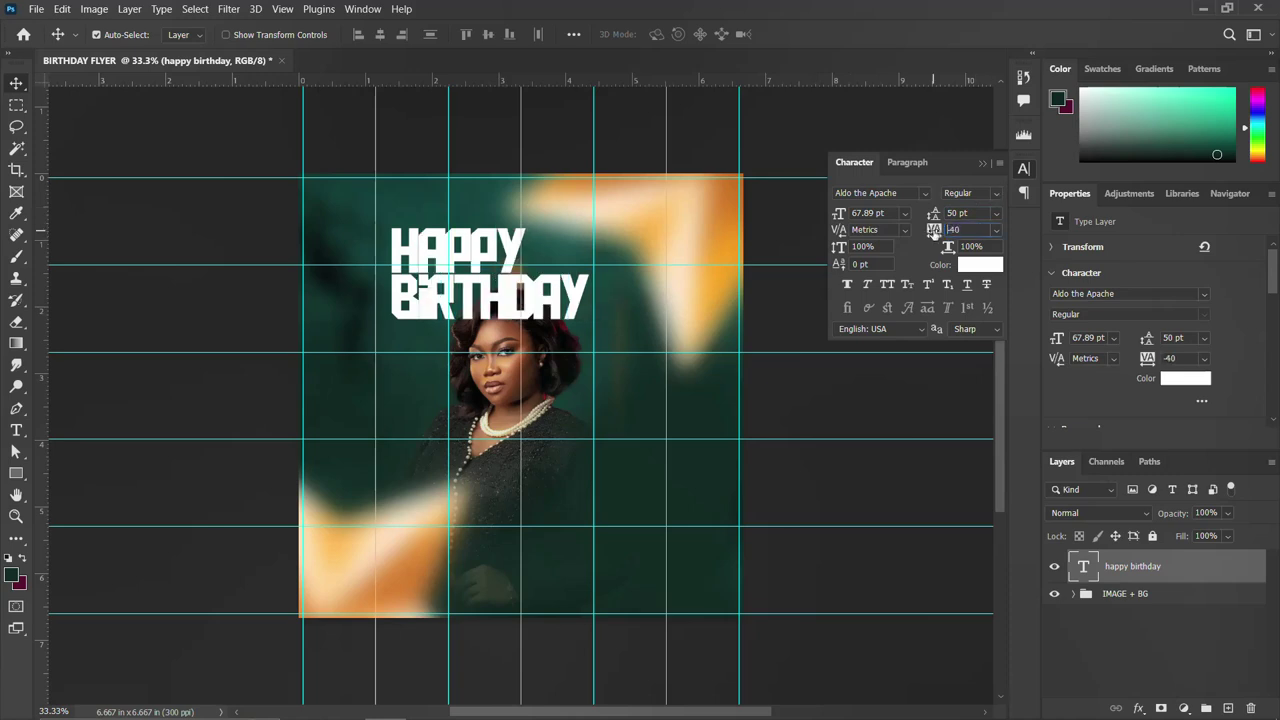
key(Return)
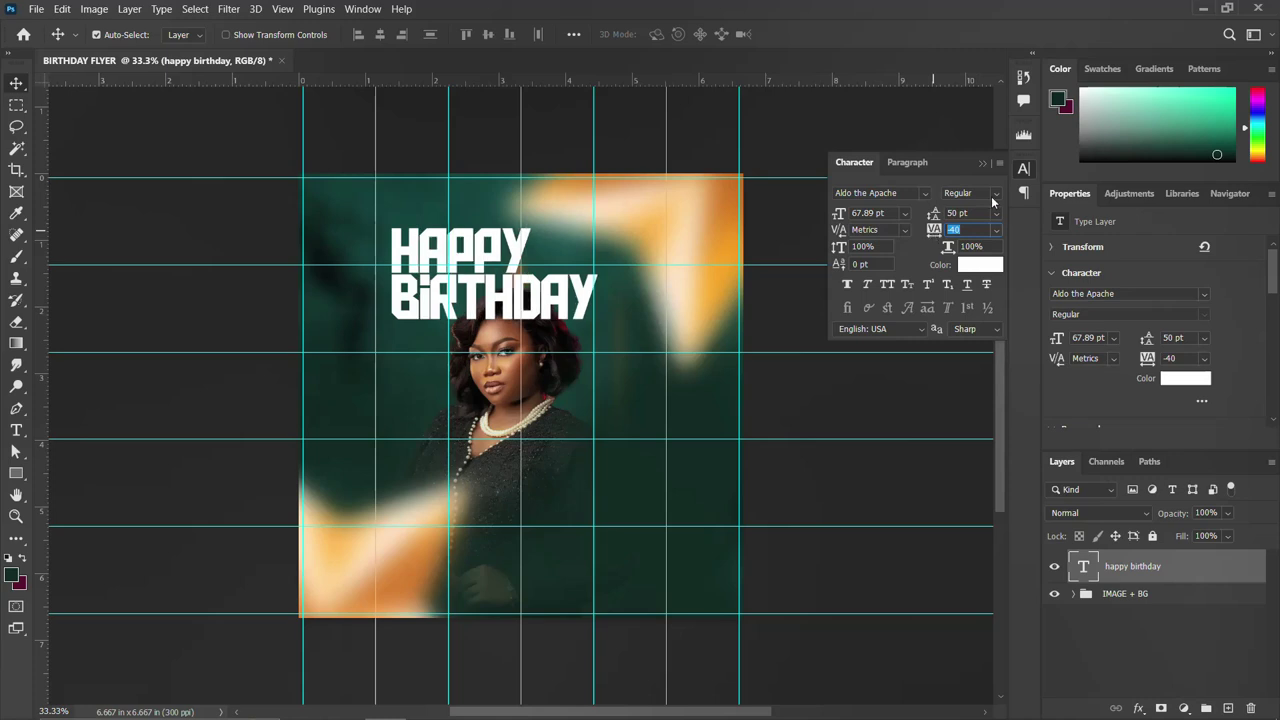
click(909, 162)
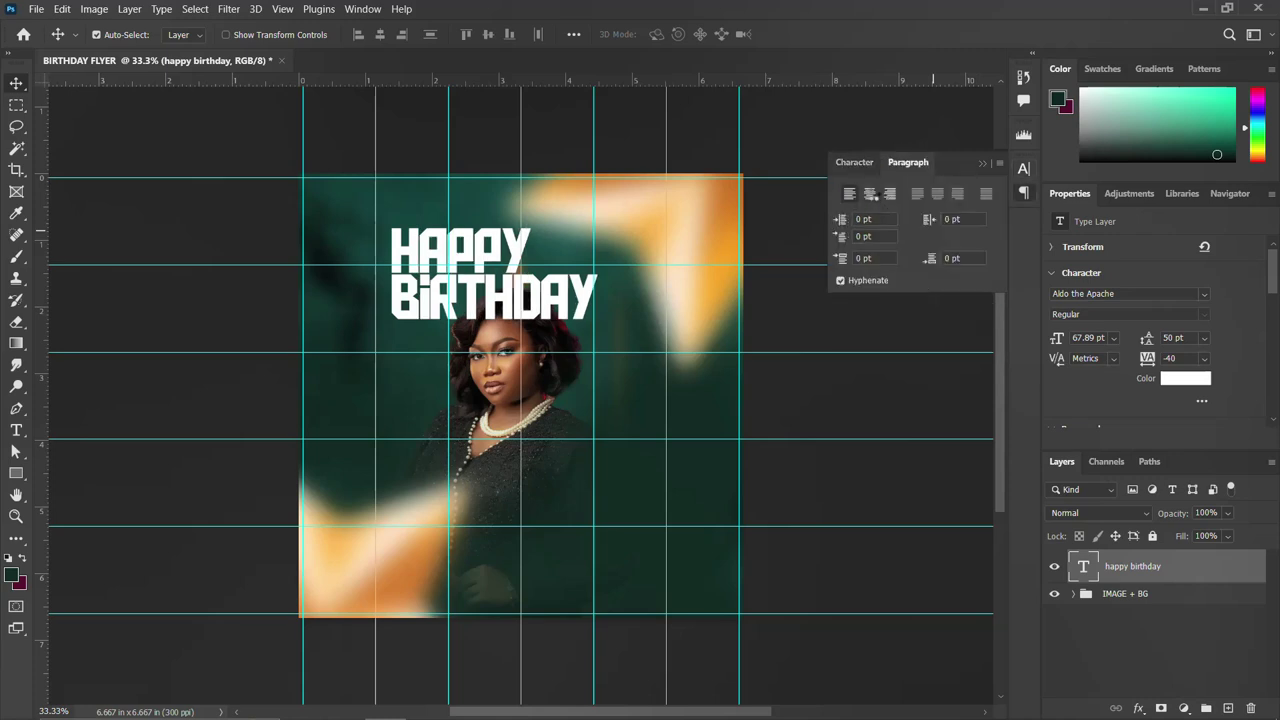
click(870, 195)
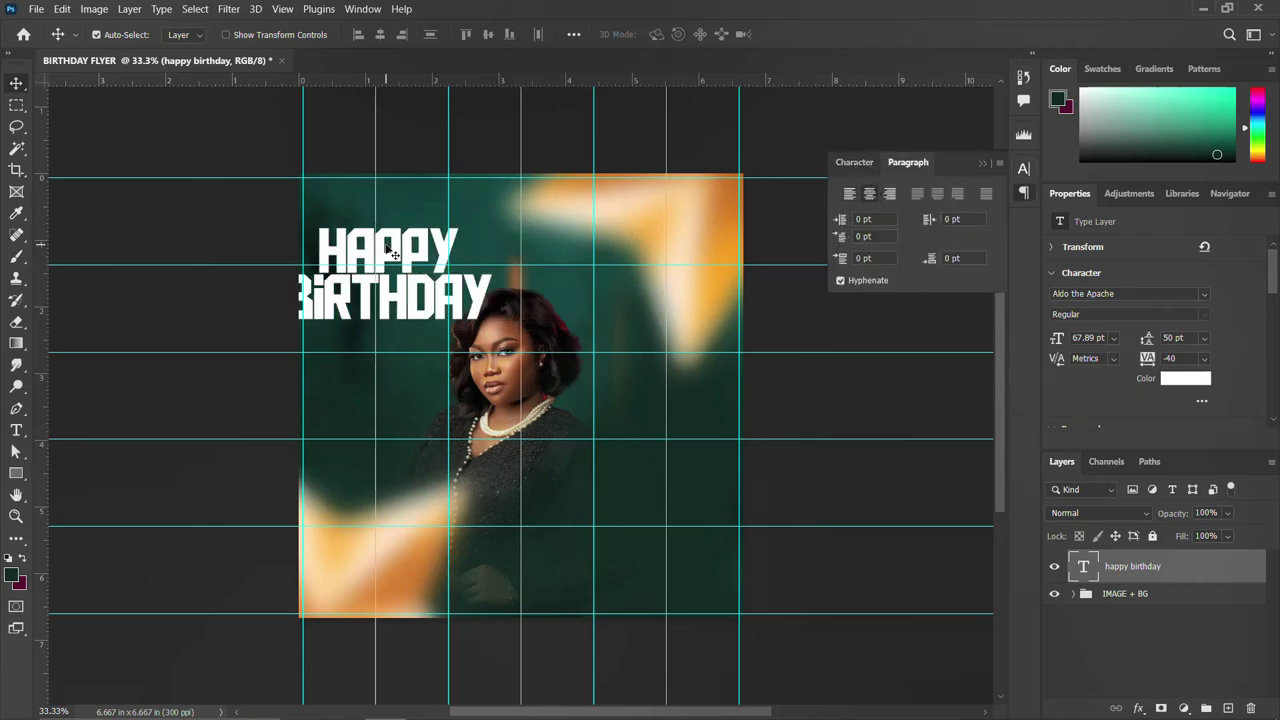
drag(392, 250, 508, 240)
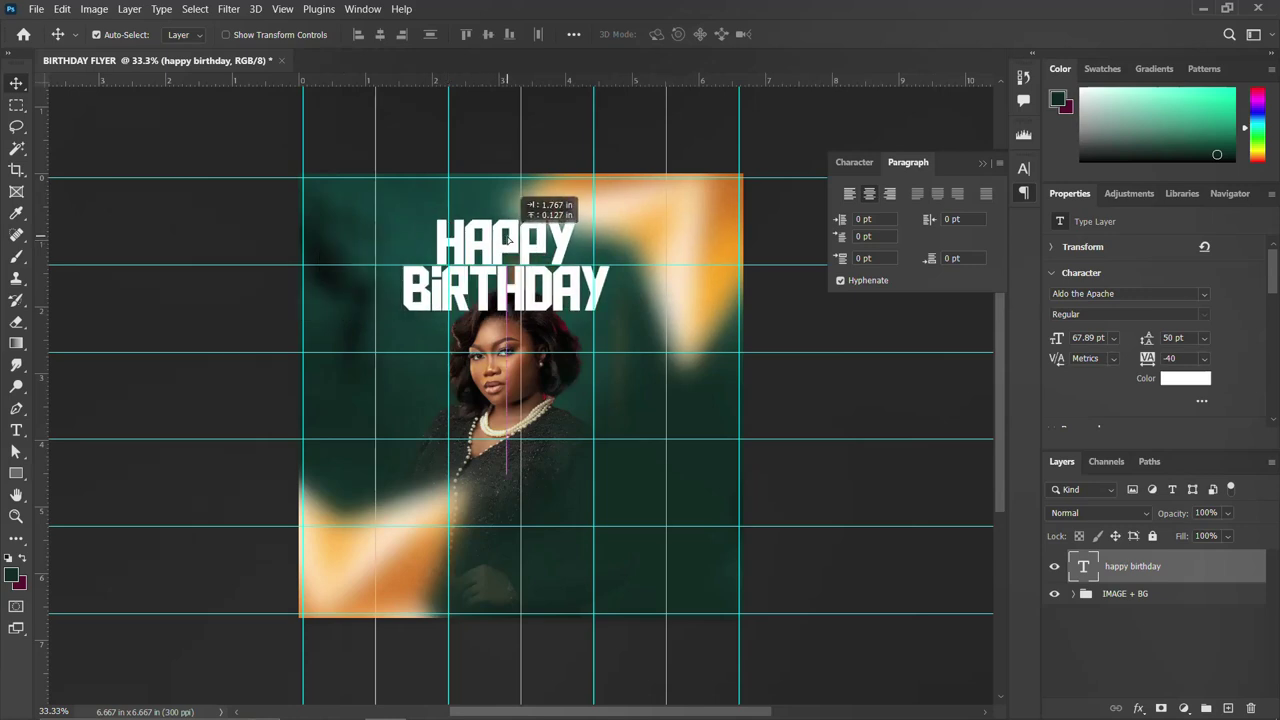
click(1026, 169)
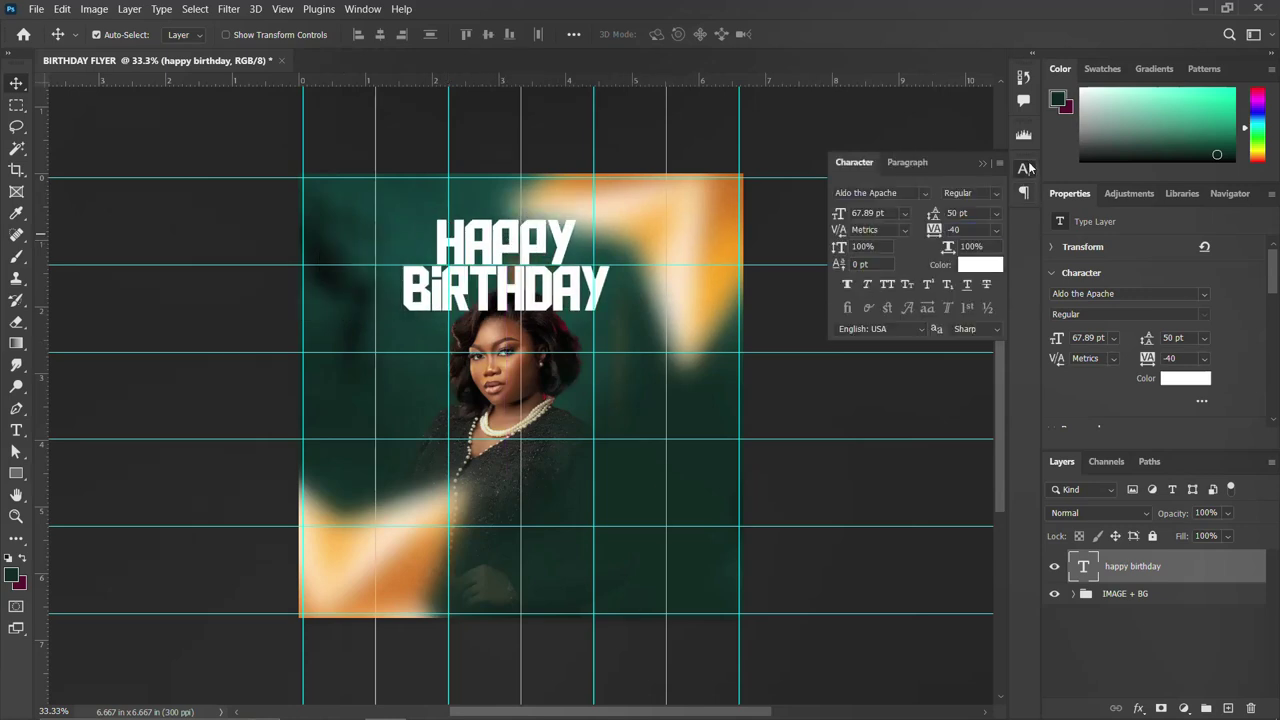
Change the HAPPY BIRTHDAY text colour from white to orange #ff5a00
click(986, 266)
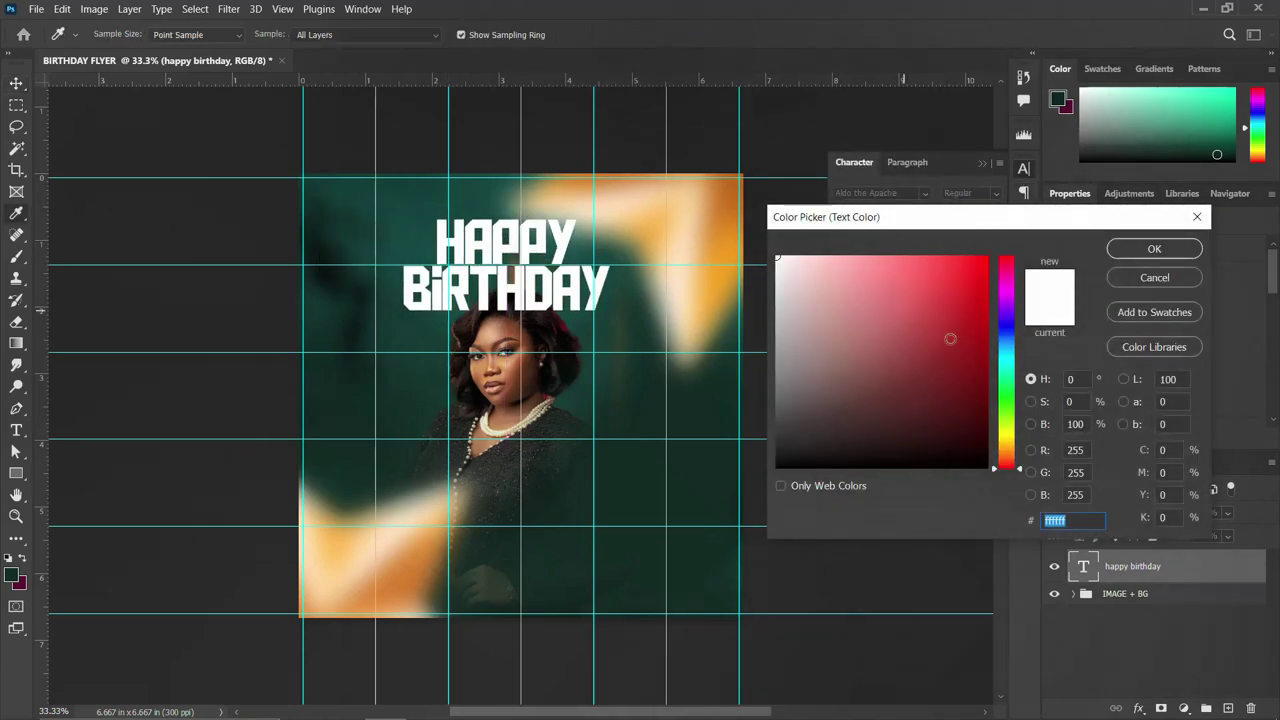
click(1005, 440)
drag(1004, 441, 1005, 455)
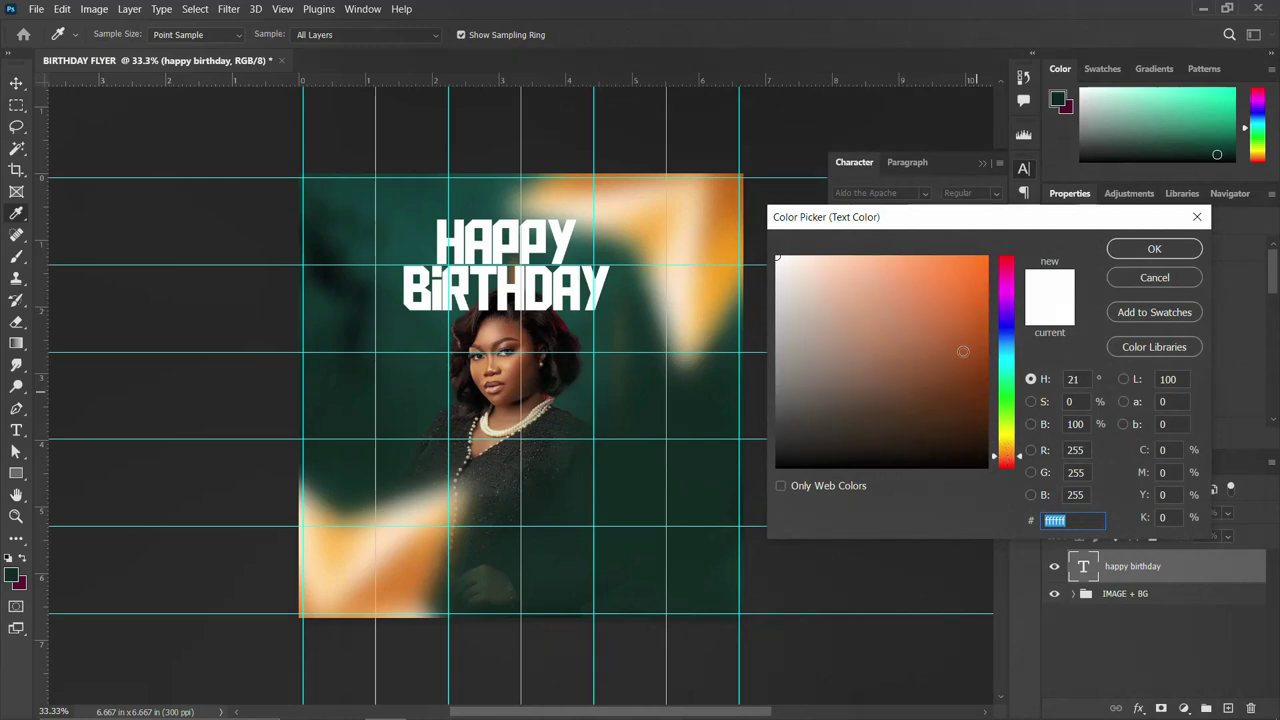
click(987, 258)
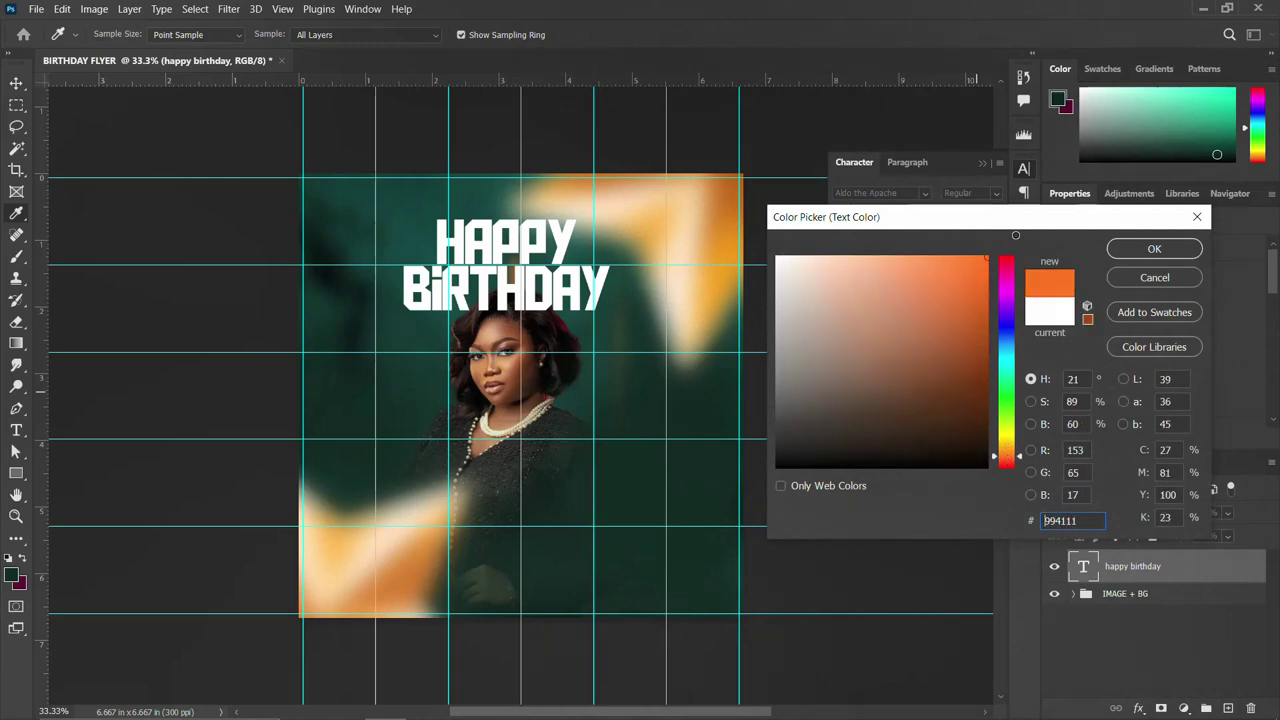
click(1152, 250)
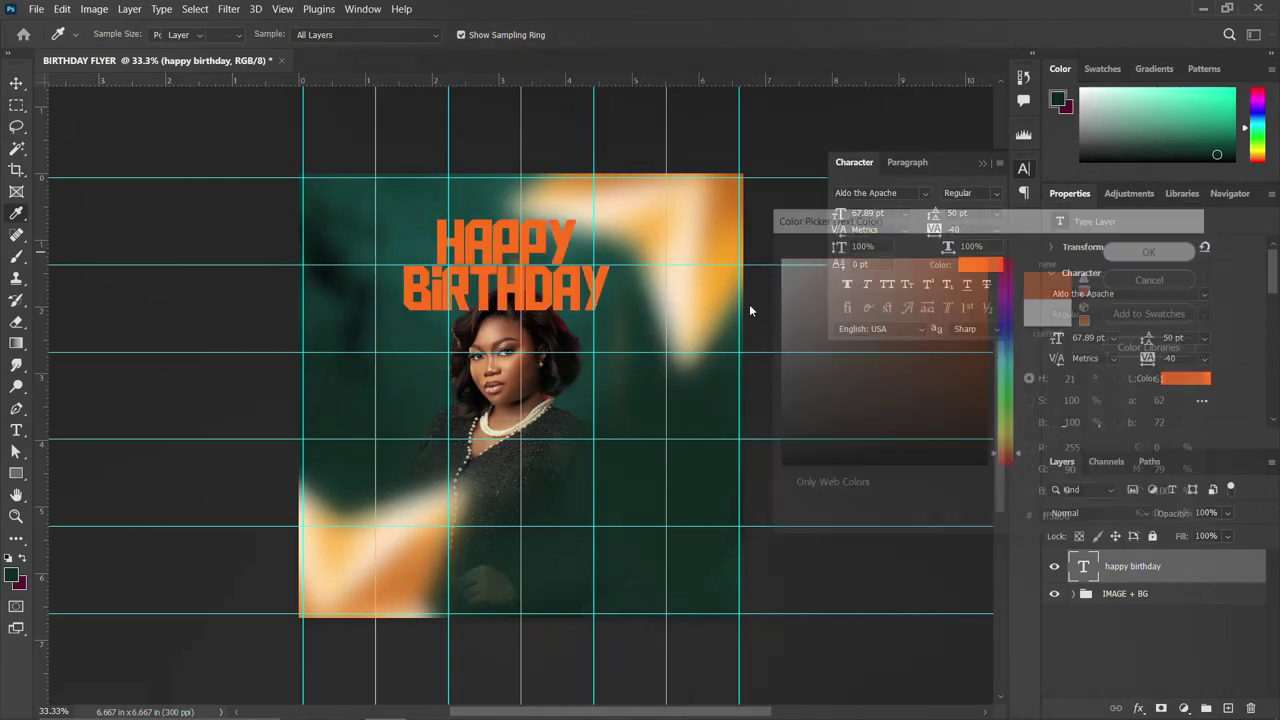
click(1025, 168)
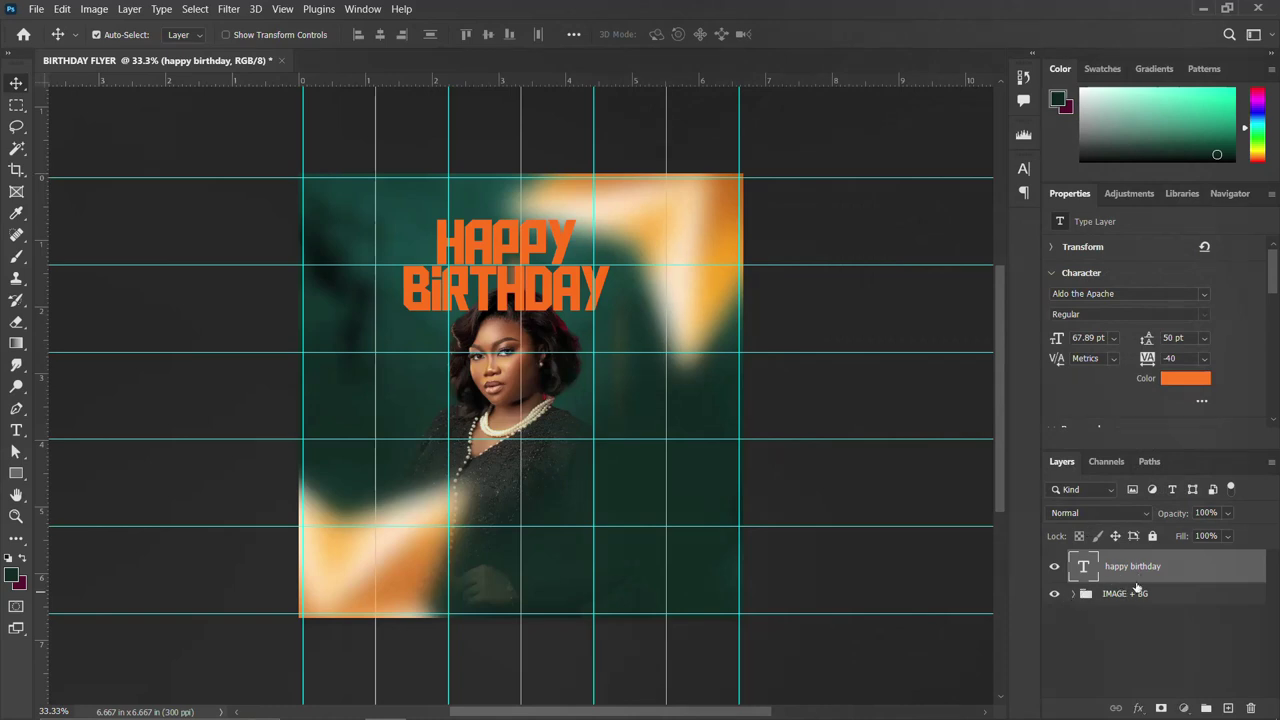
Move the HAPPY BIRTHDAY layer behind the portrait, then lower the photo and title
drag(1176, 570, 1187, 673)
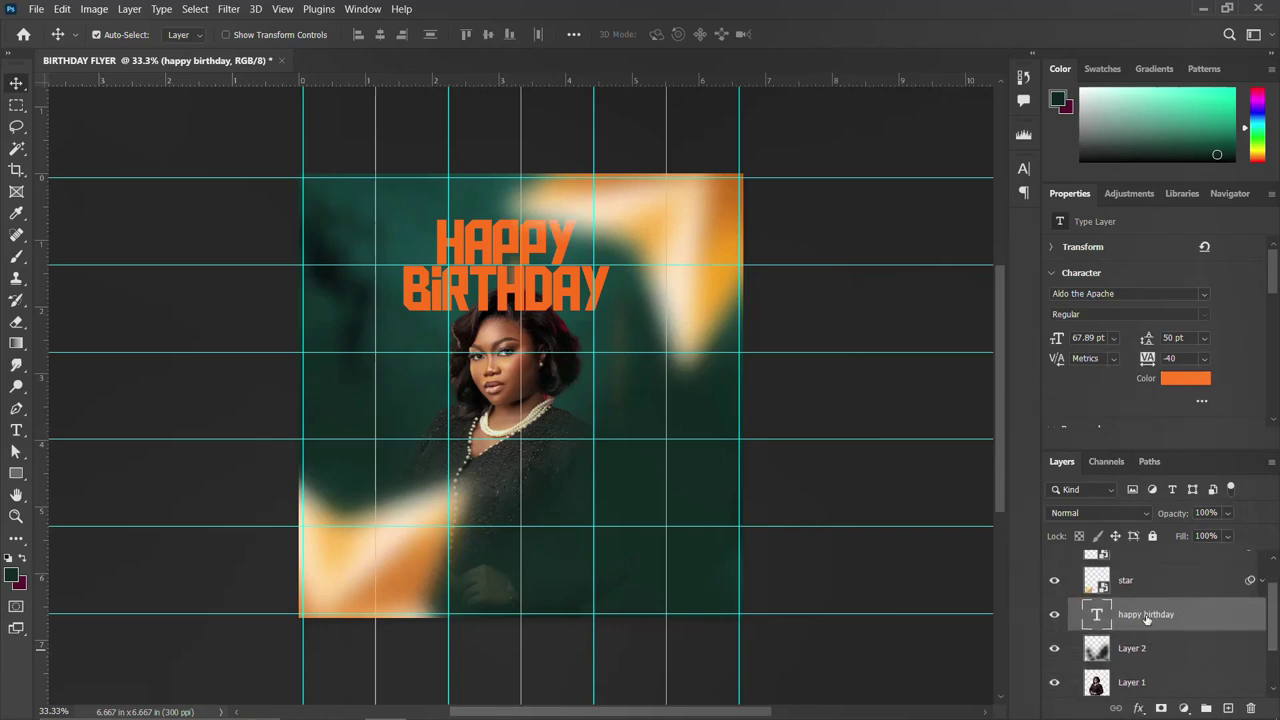
drag(1147, 619, 1165, 665)
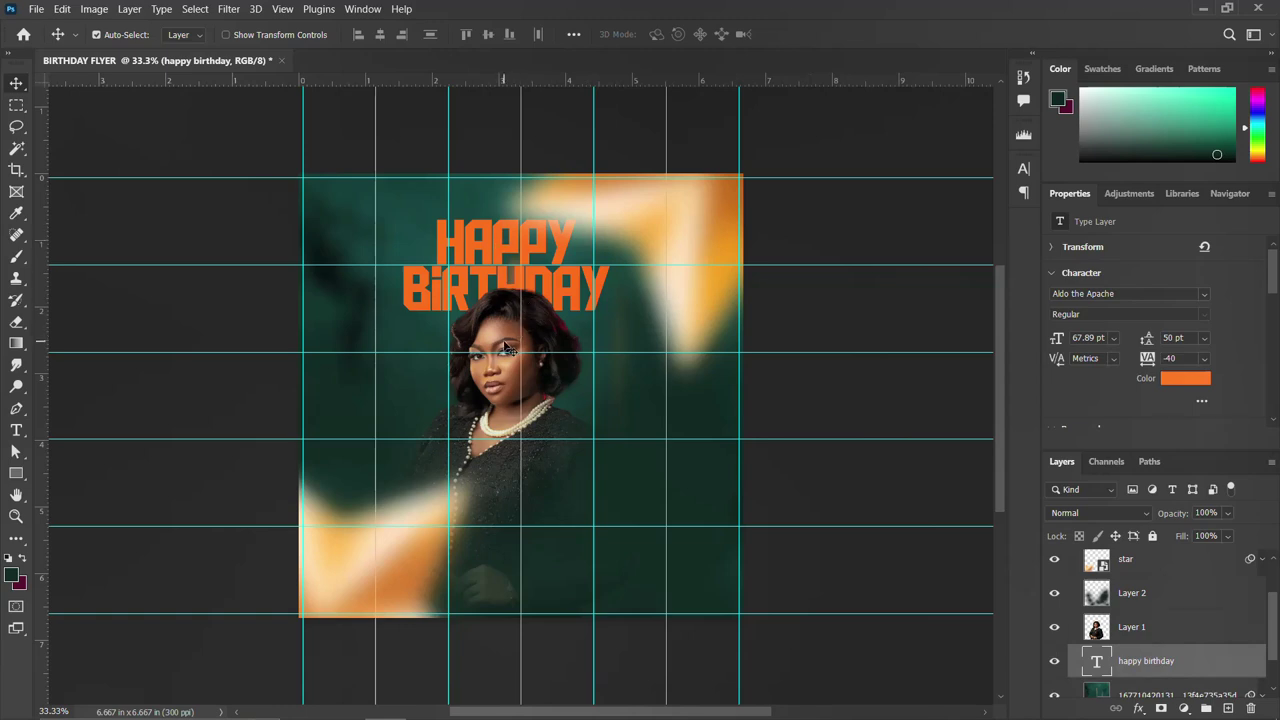
drag(503, 330, 503, 354)
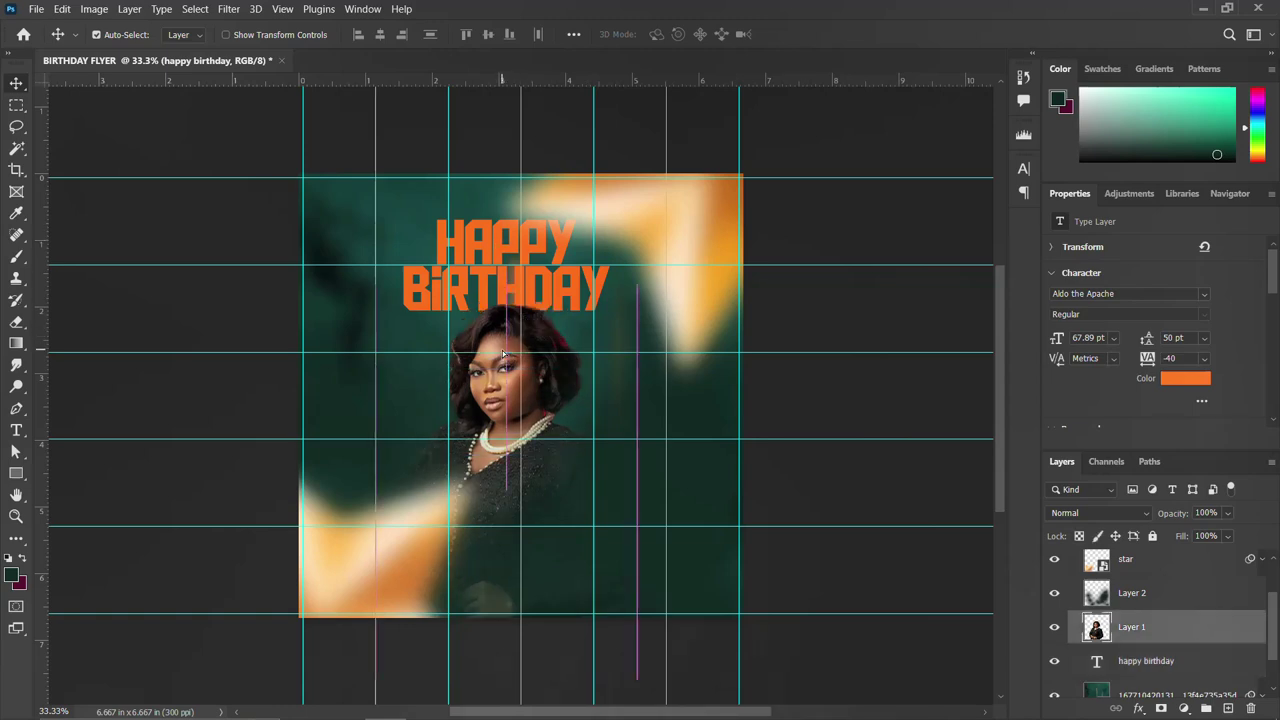
drag(490, 260, 491, 275)
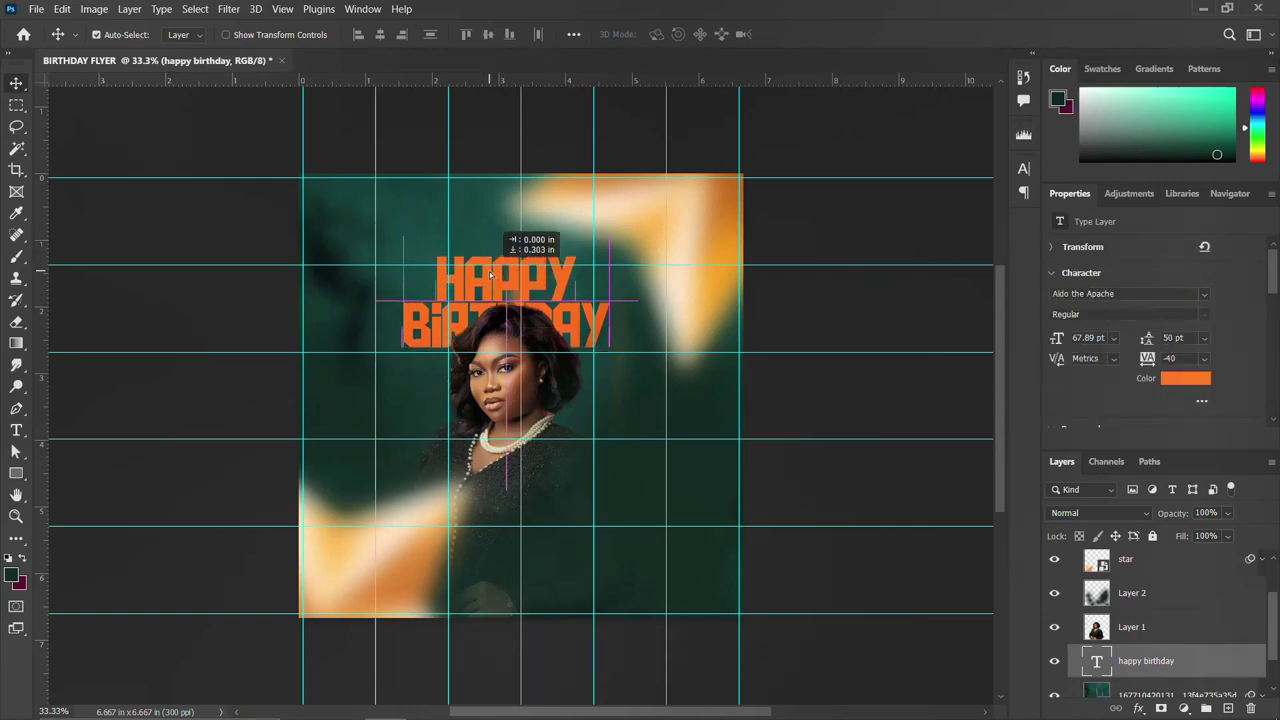
drag(503, 384, 502, 420)
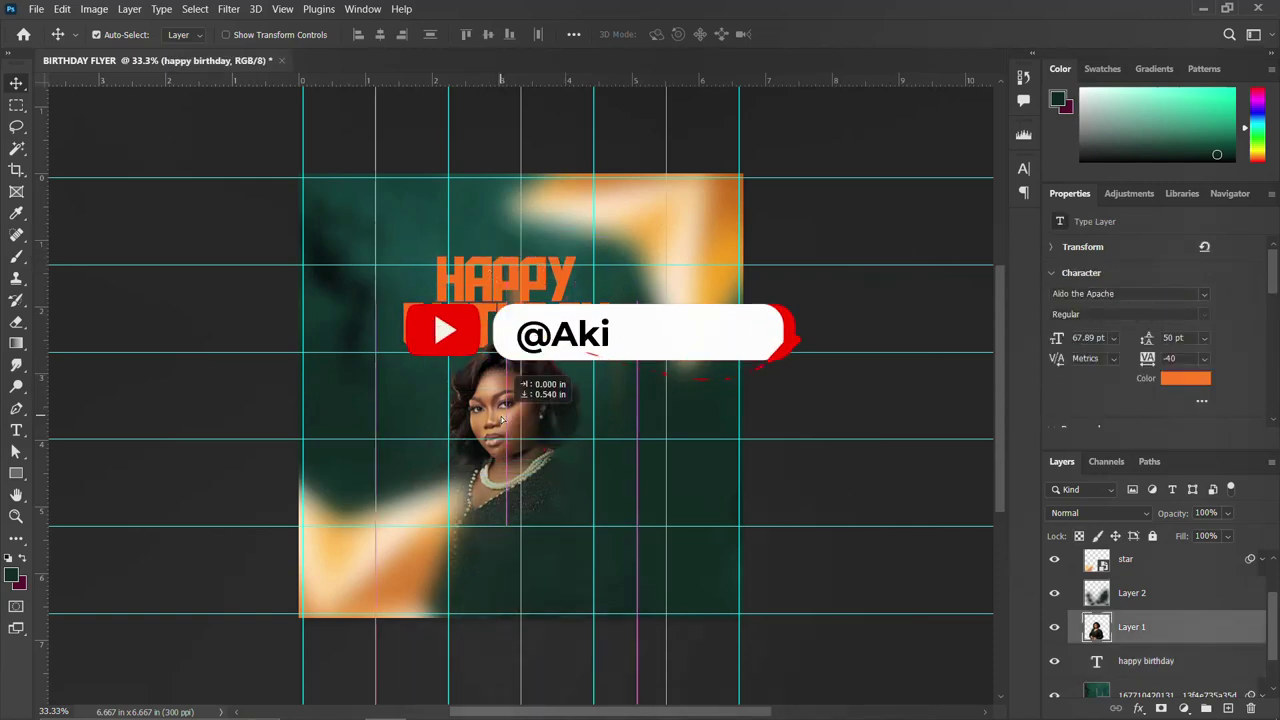
Lower the bottom-left star, add an up-right star copy, and collapse the IMAGE + BG group
drag(328, 589, 326, 628)
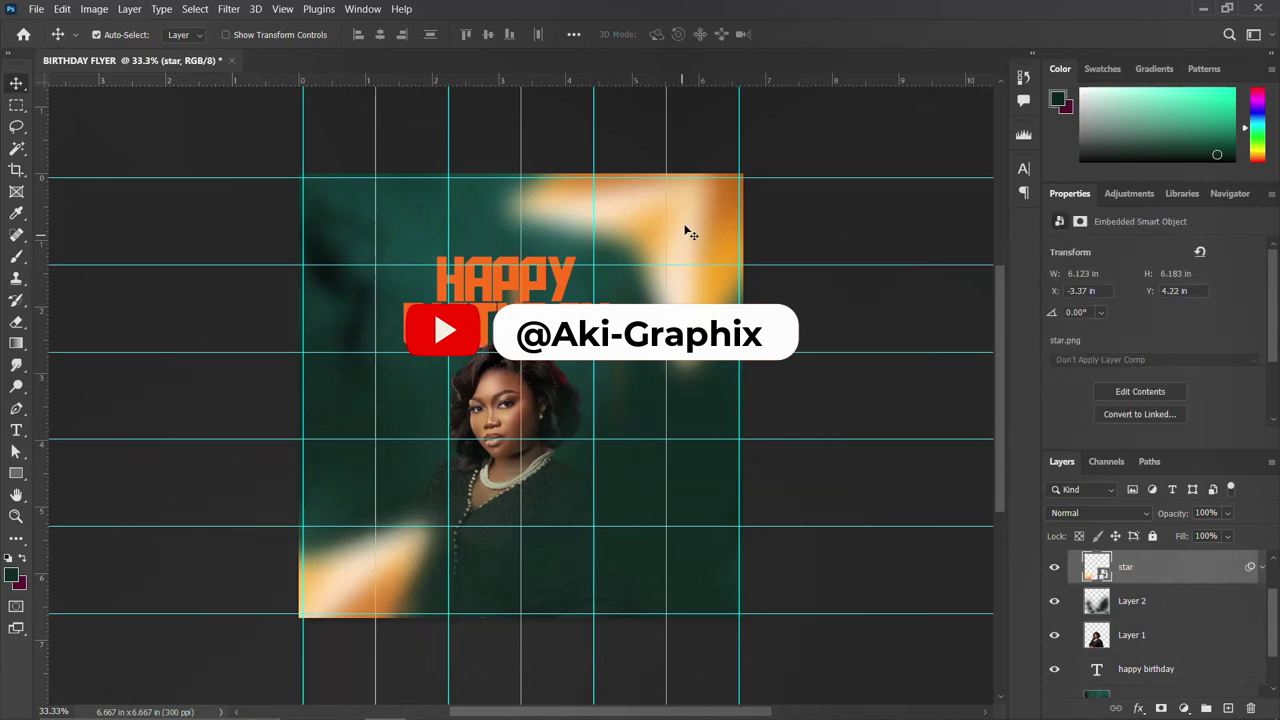
drag(686, 223, 700, 211)
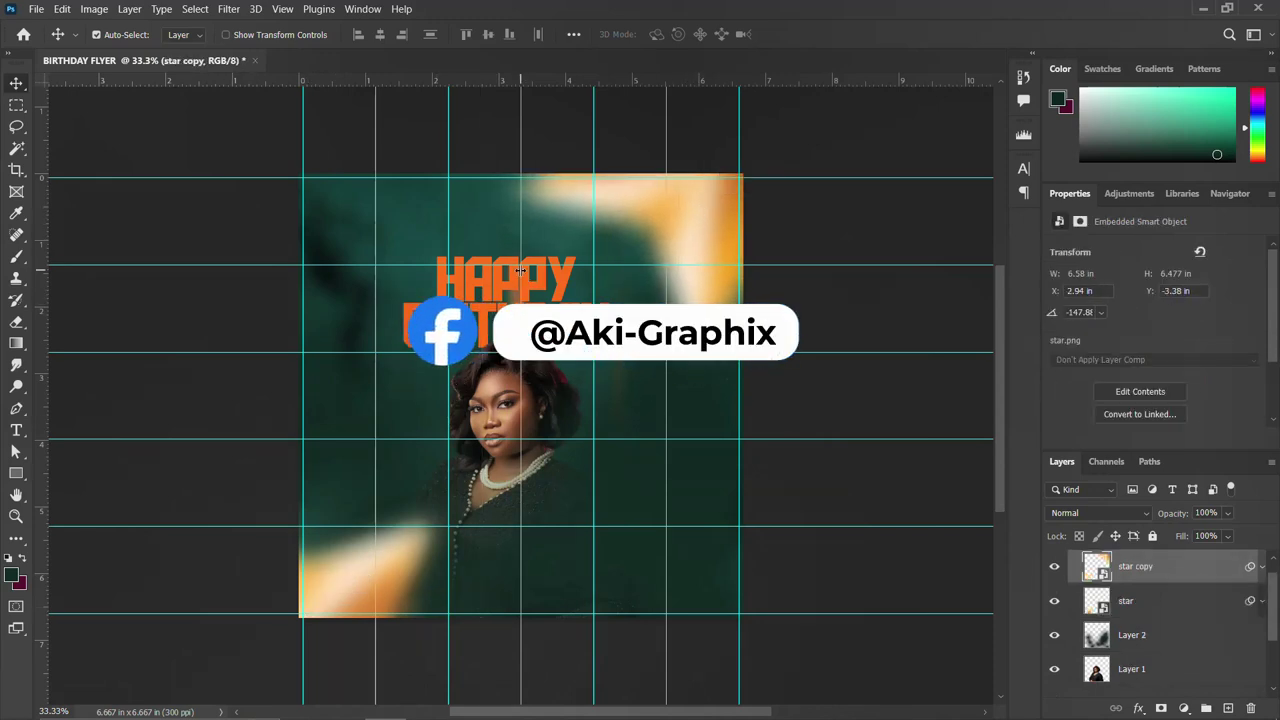
drag(490, 285, 485, 268)
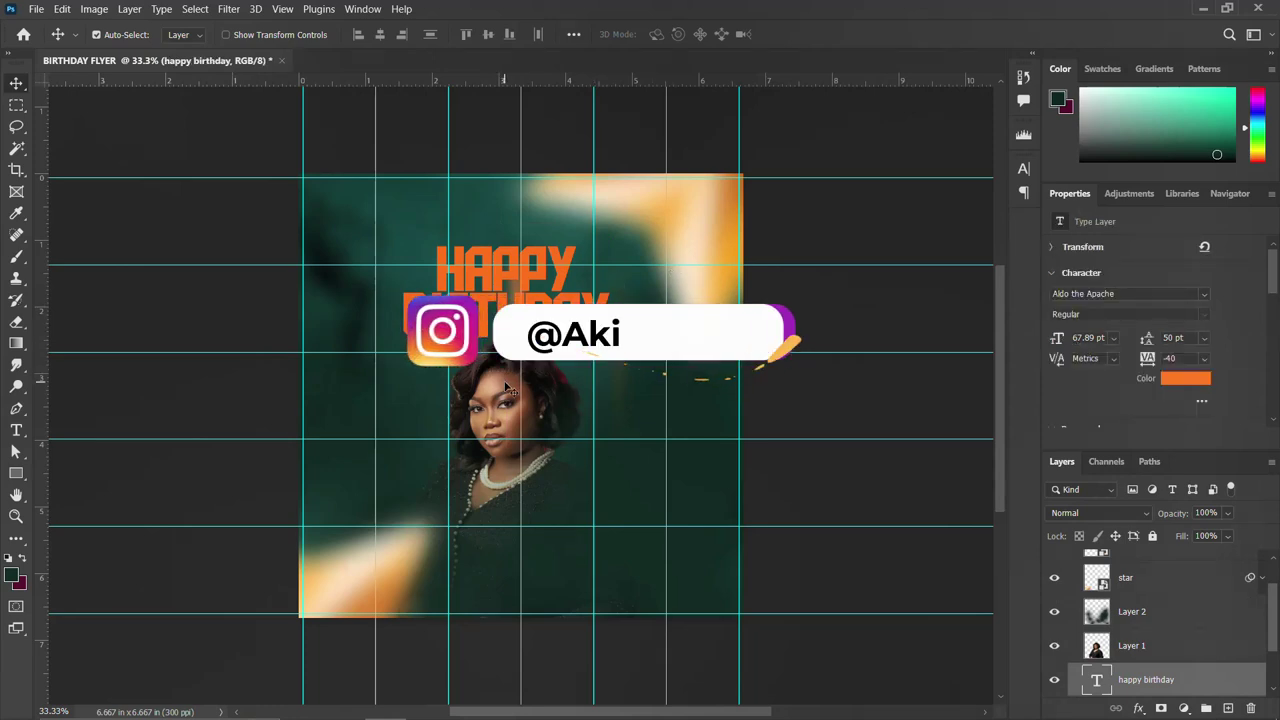
click(1110, 645)
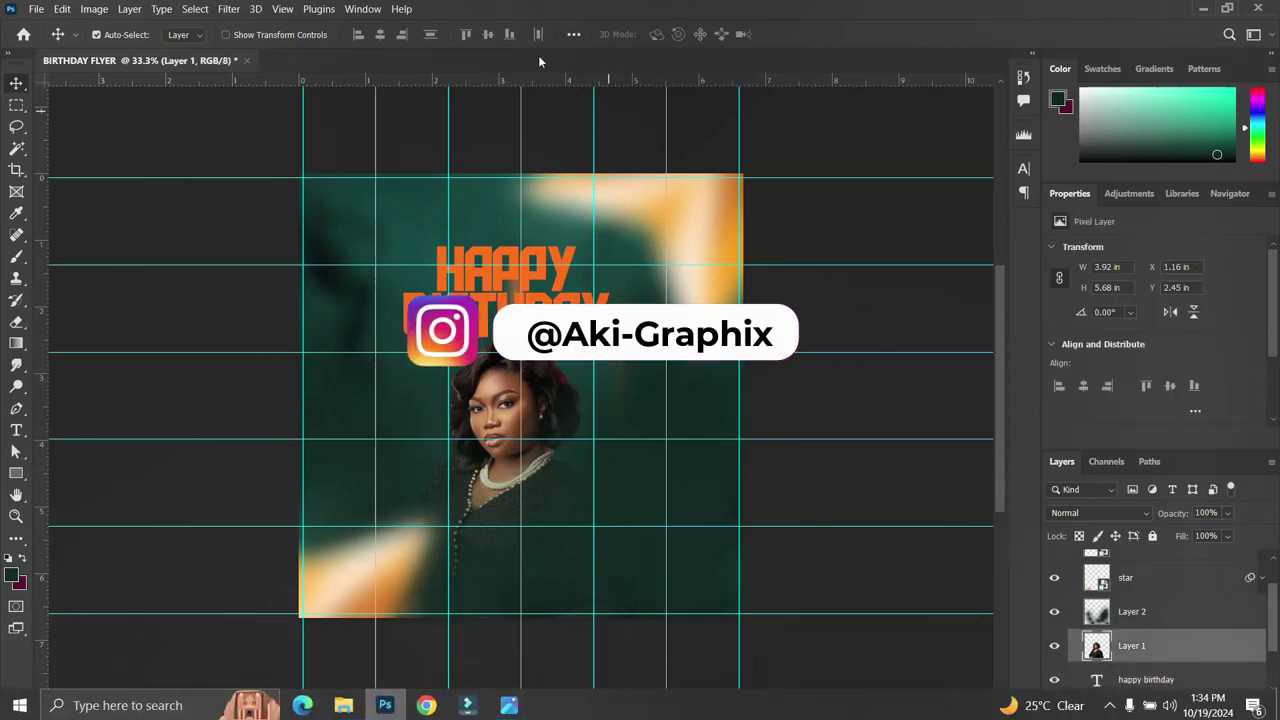
click(1157, 635)
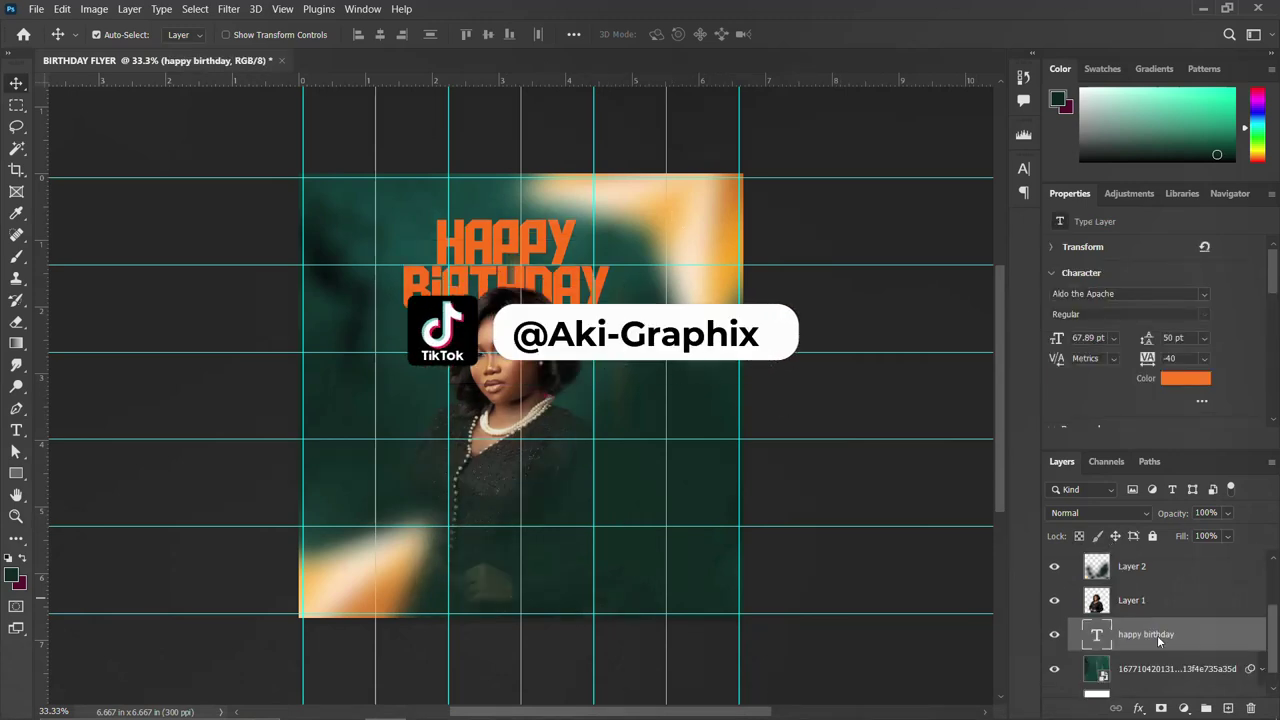
scroll(1157, 635, up, 3)
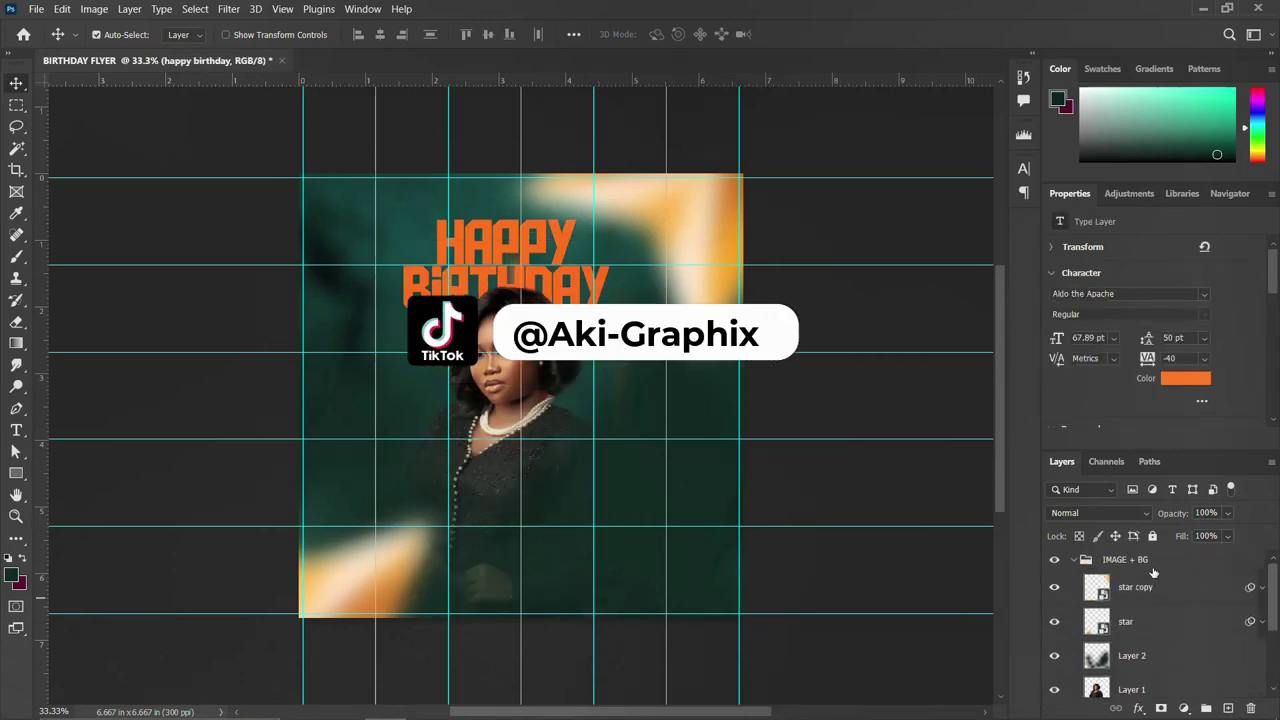
click(1075, 560)
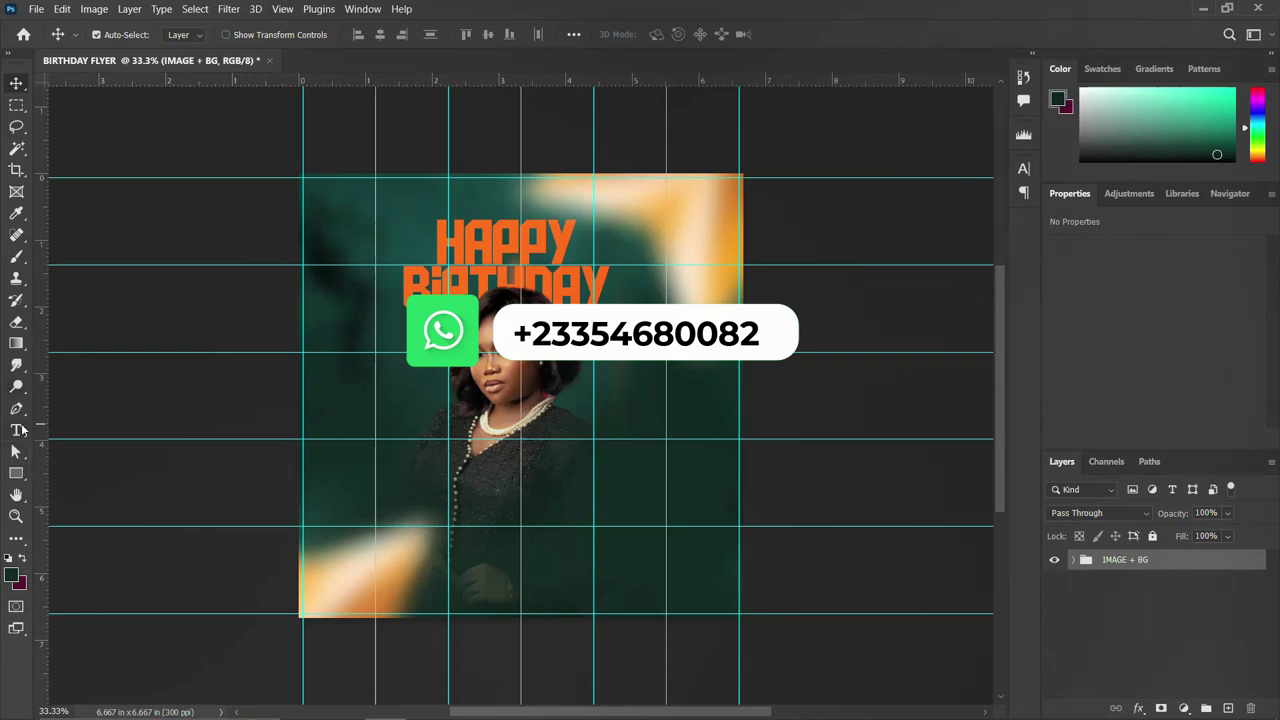
click(17, 430)
Paste the birthday-wish text into a paragraph box right of the portrait
mouse_move(586, 465)
mouse_down()
mouse_move(605, 465)
mouse_move(730, 590)
mouse_up()
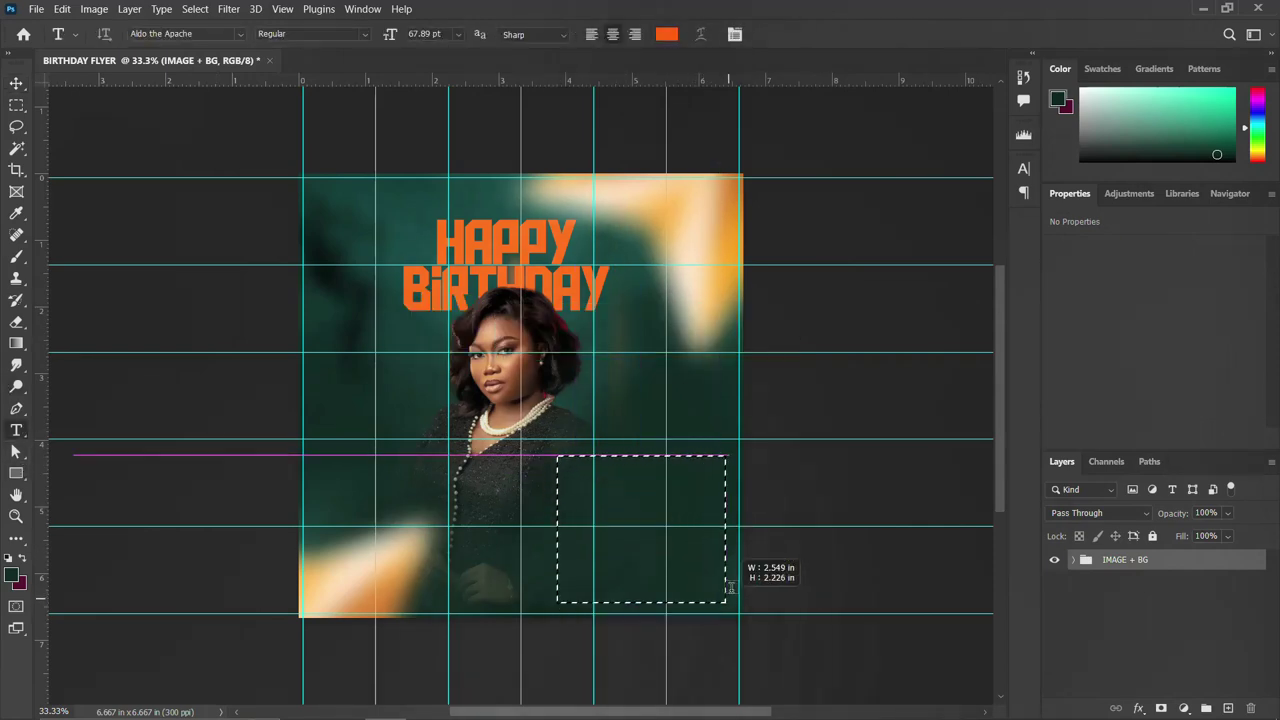
key(Escape)
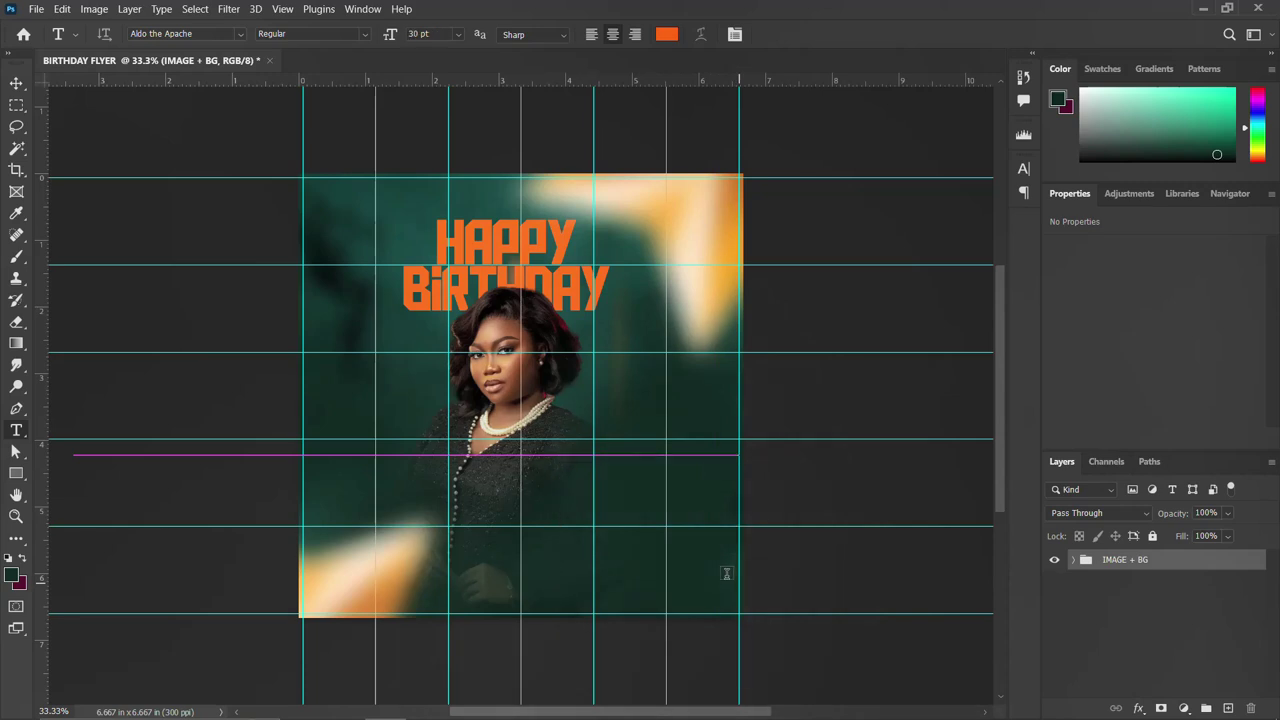
drag(726, 573, 738, 581)
key(ctrl+v)
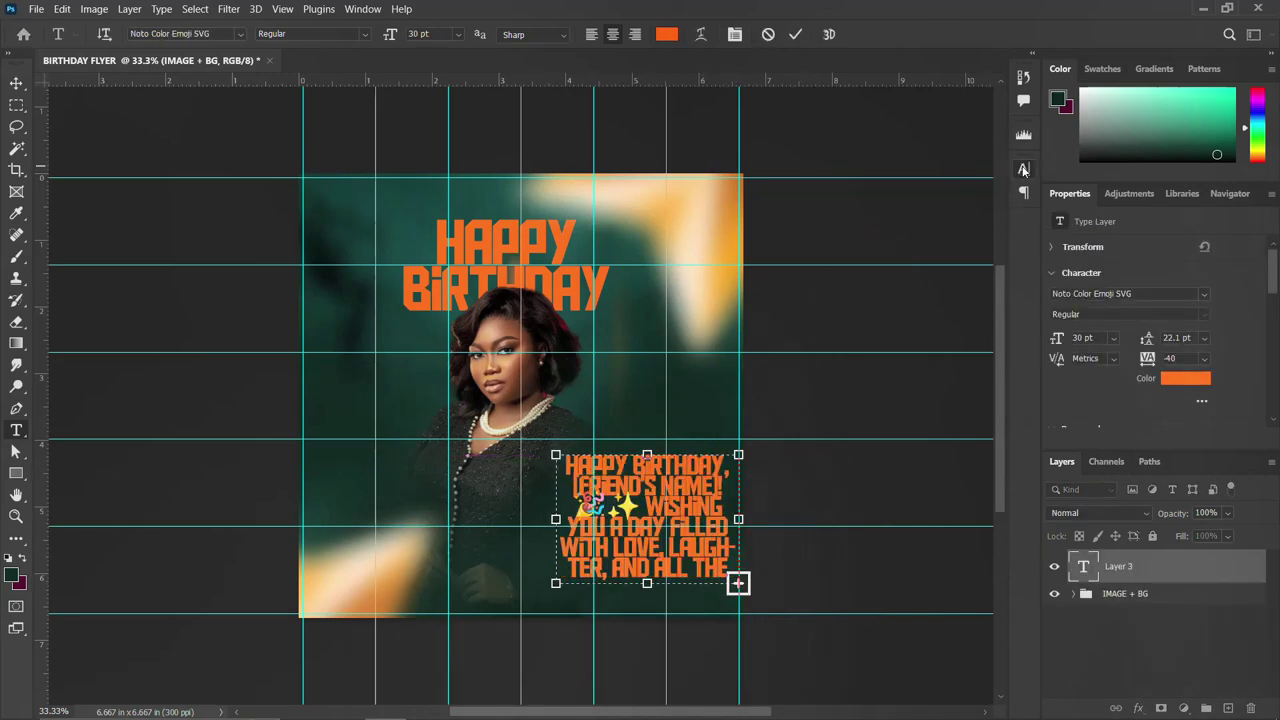
click(1023, 170)
text(10)
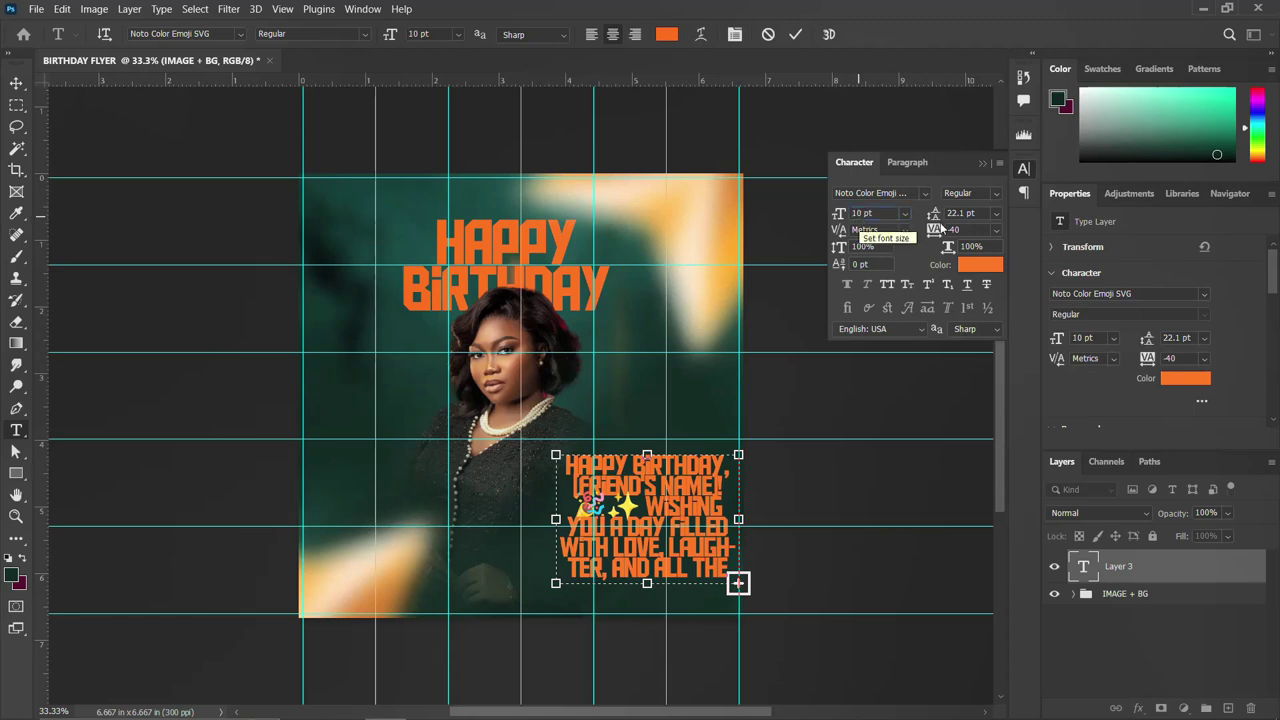
click(1023, 170)
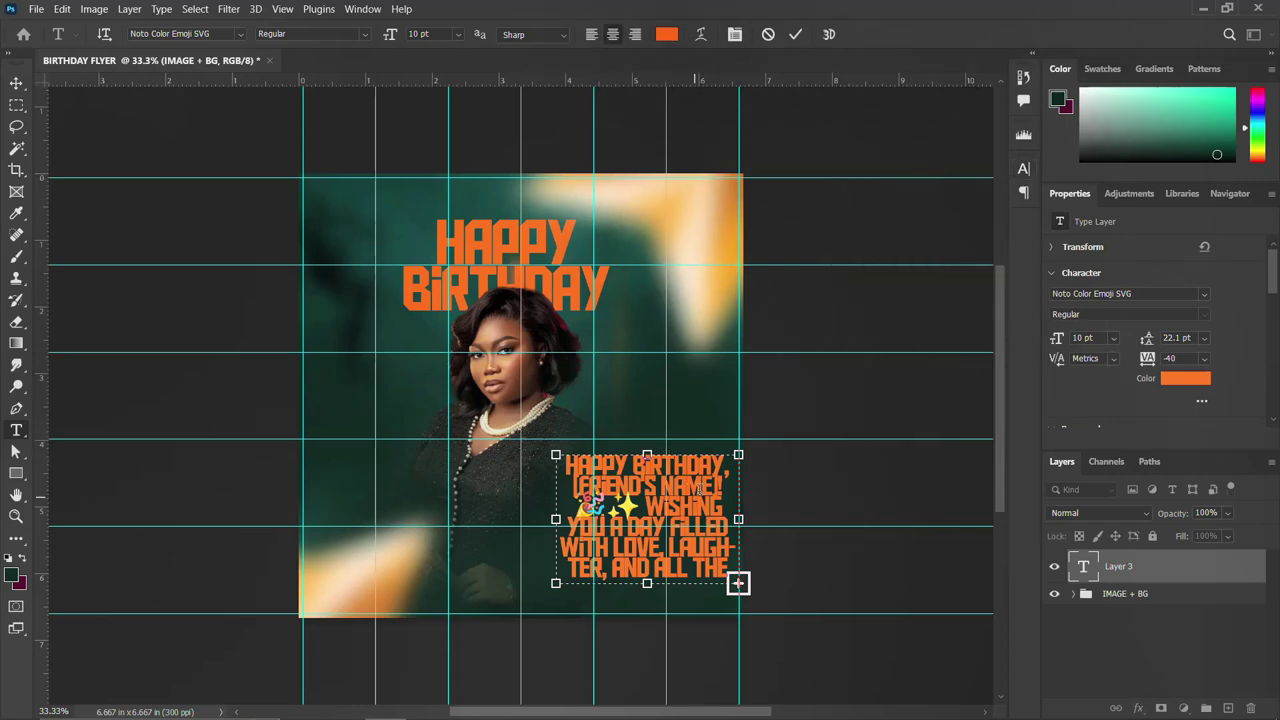
click(795, 34)
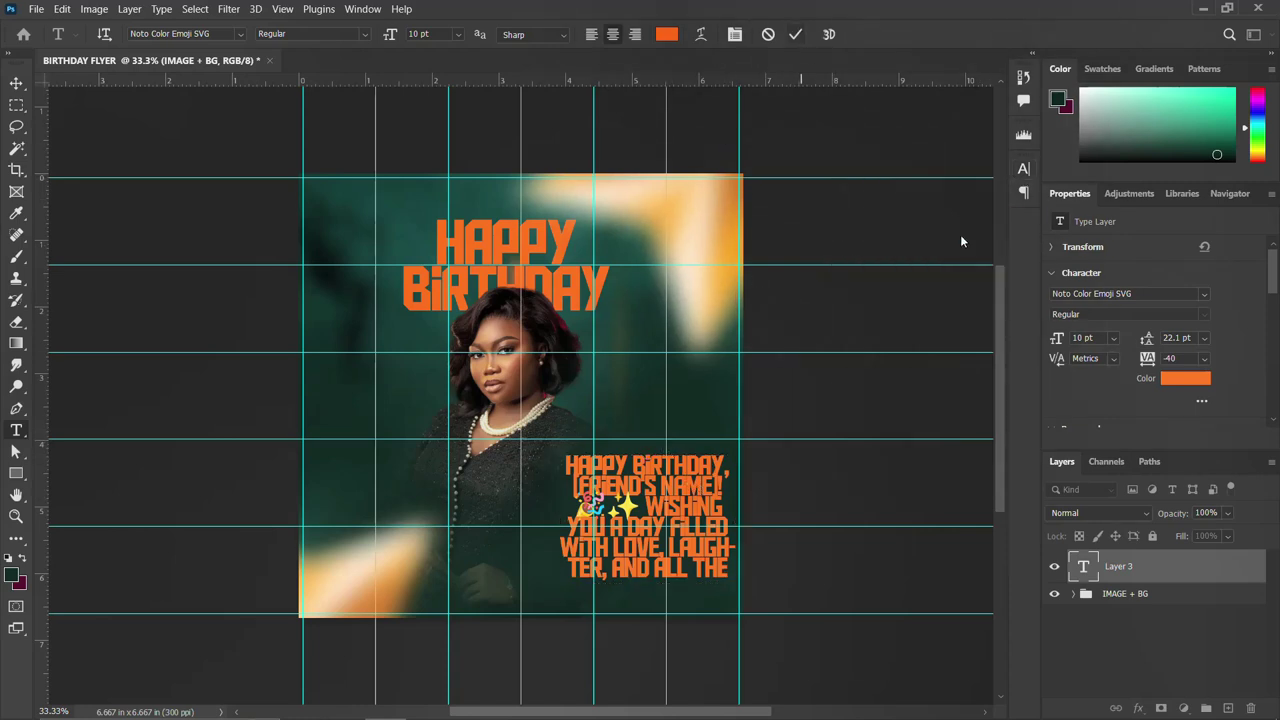
Set the wish paragraph to 10 pt and move it up and left
click(1023, 170)
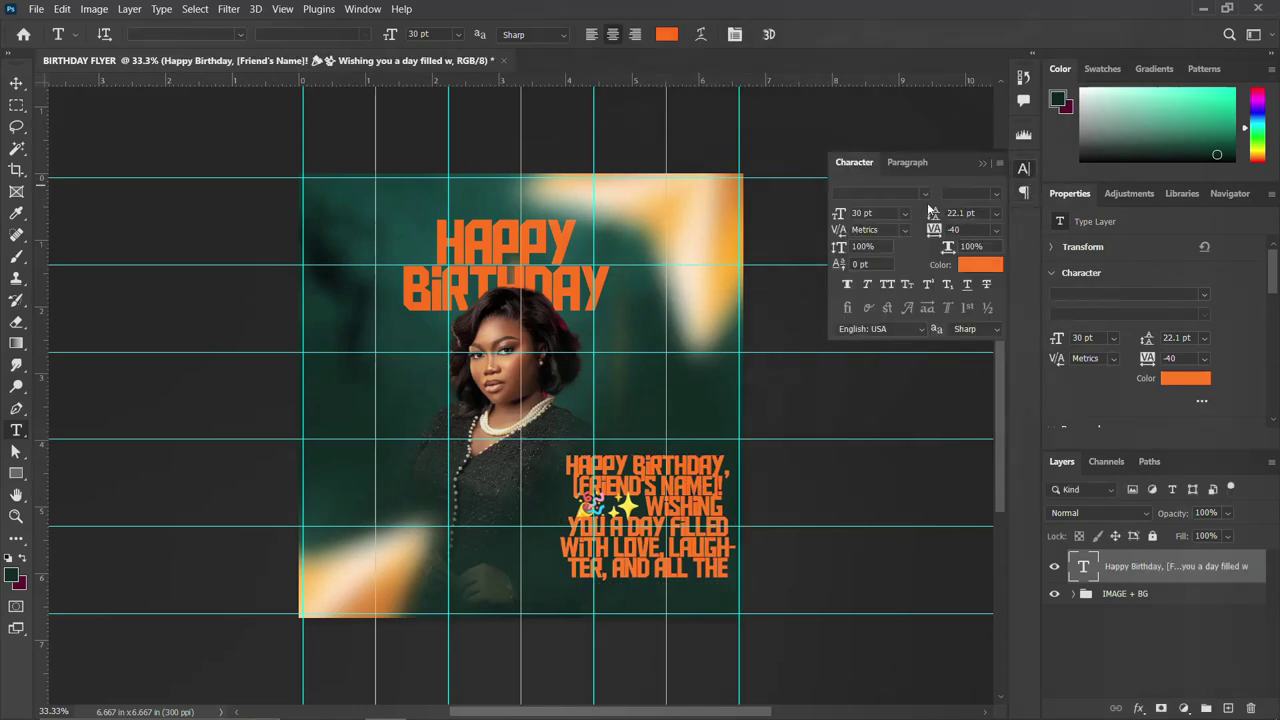
double_click(871, 212)
key(Down)
key(Down)
key(Down)
key(Down)
text(10)
key(Return)
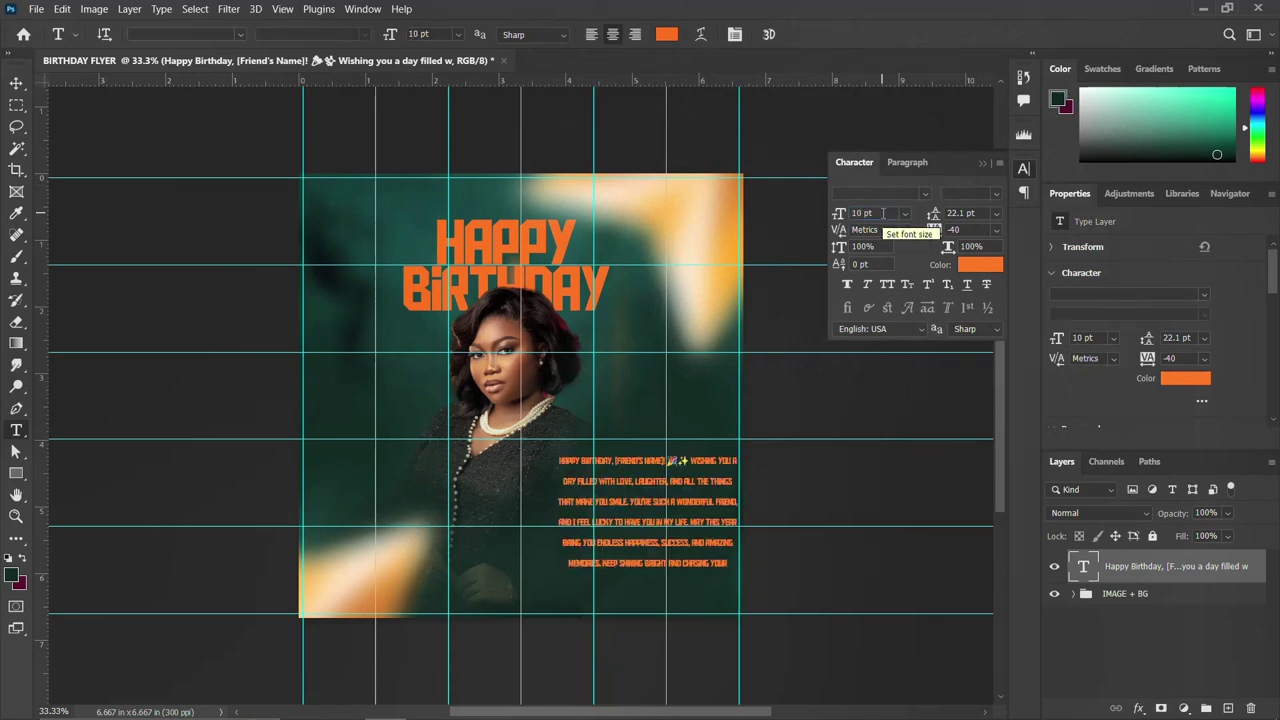
key(v)
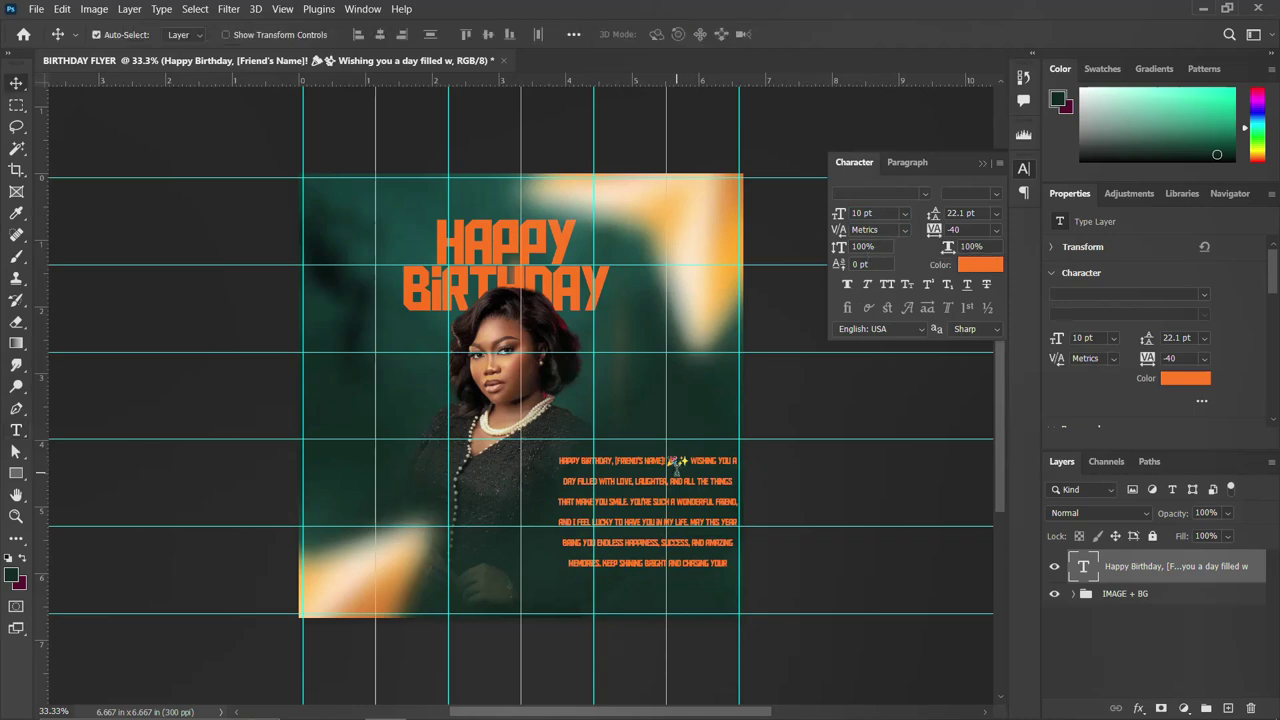
drag(640, 472, 622, 463)
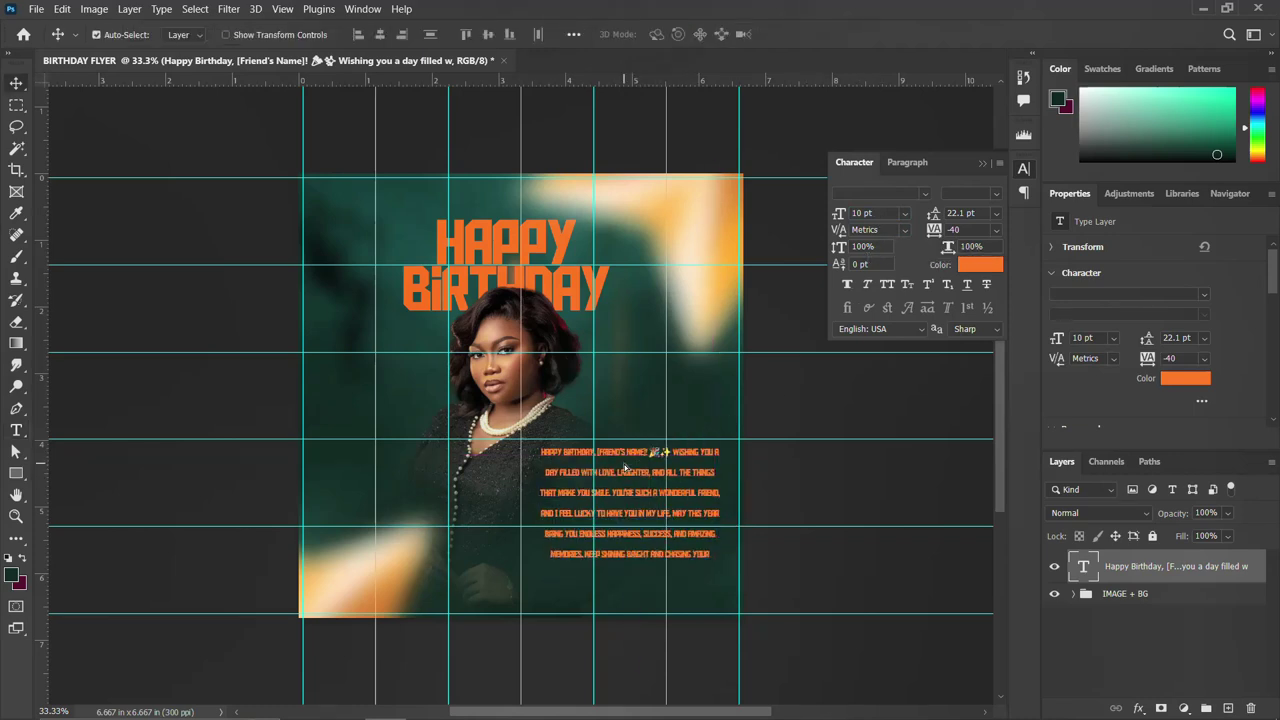
key(ctrl+t)
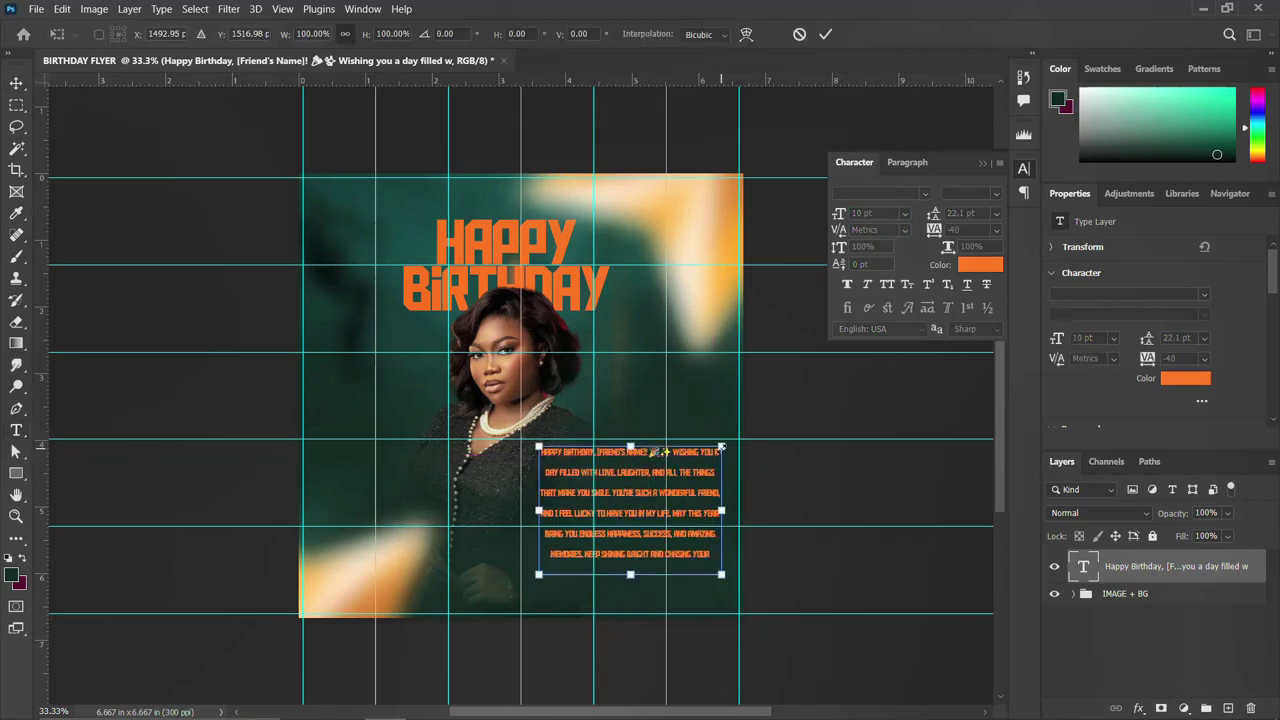
key(Return)
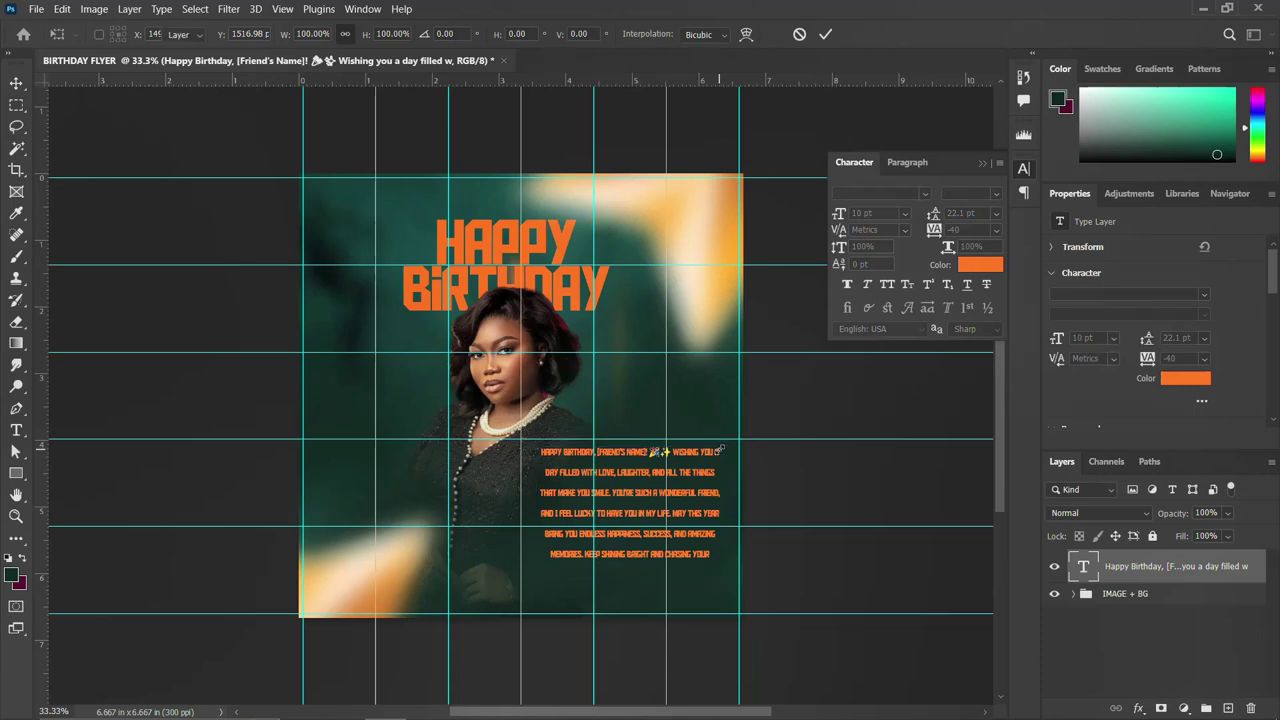
Reduce the paragraph's line spacing, trying 20, 18 and 17 pt
click(957, 213)
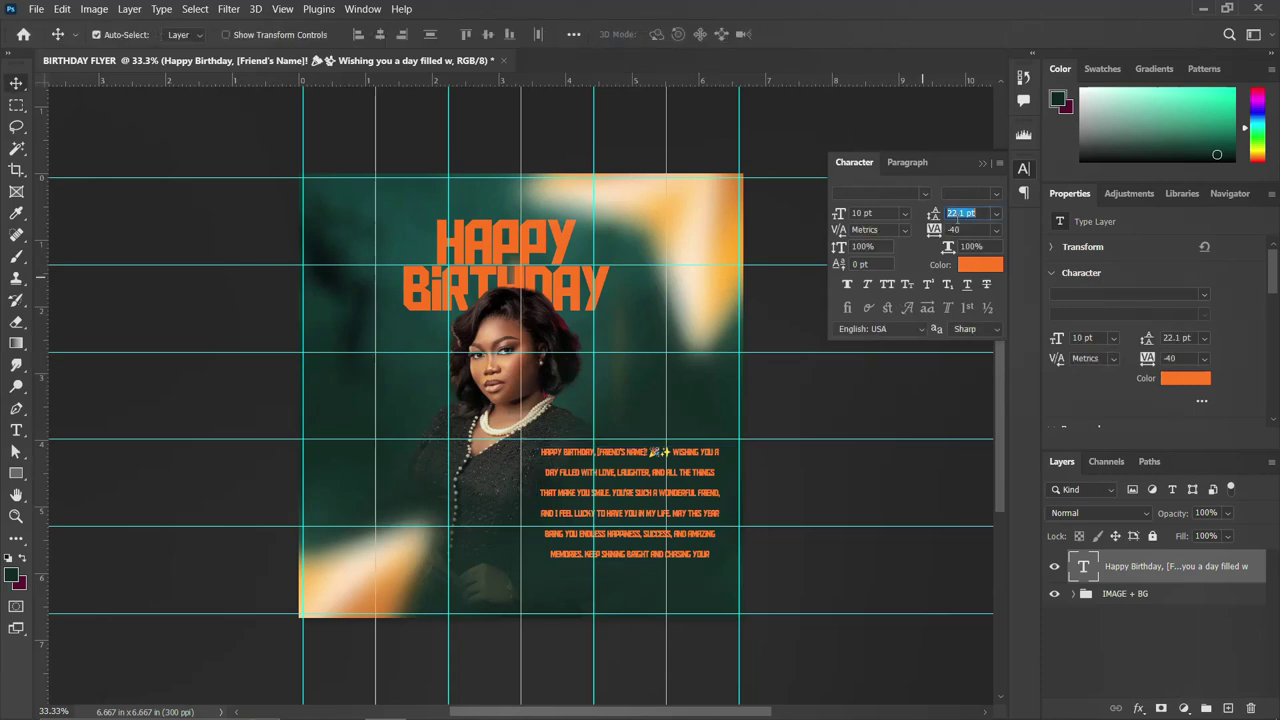
text(20)
key(Return)
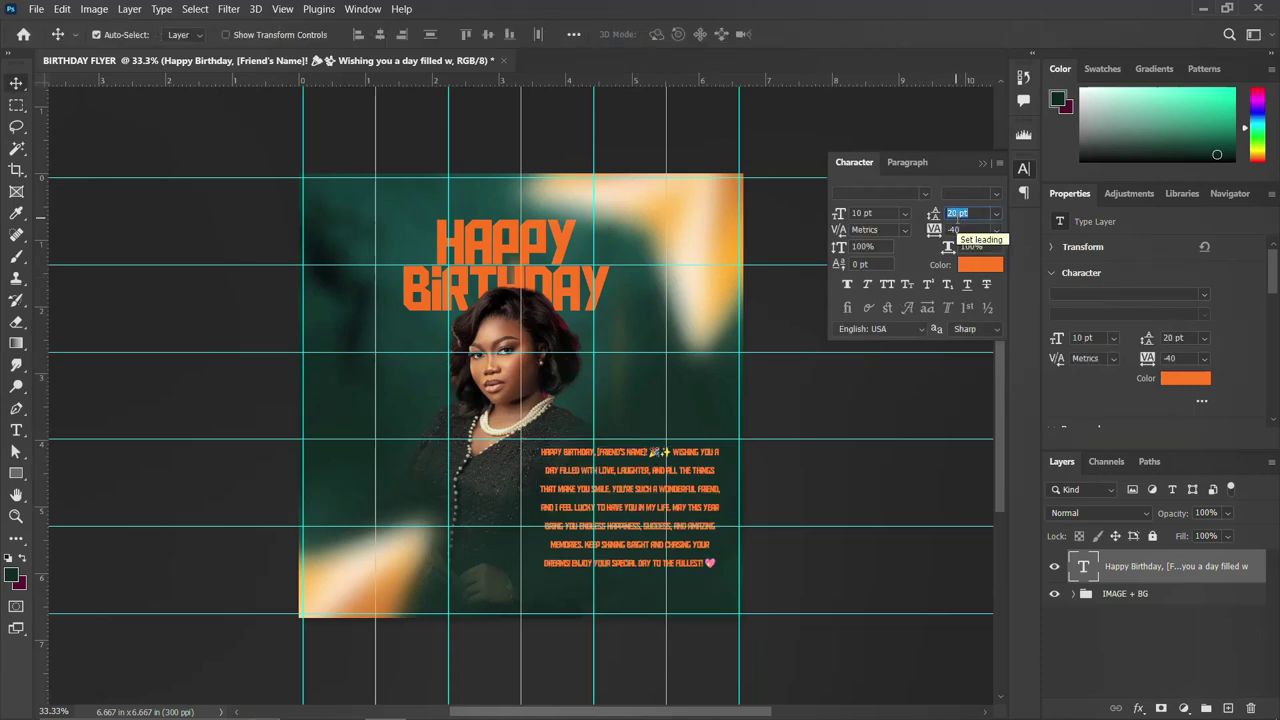
text(18)
key(Return)
text(17)
key(Return)
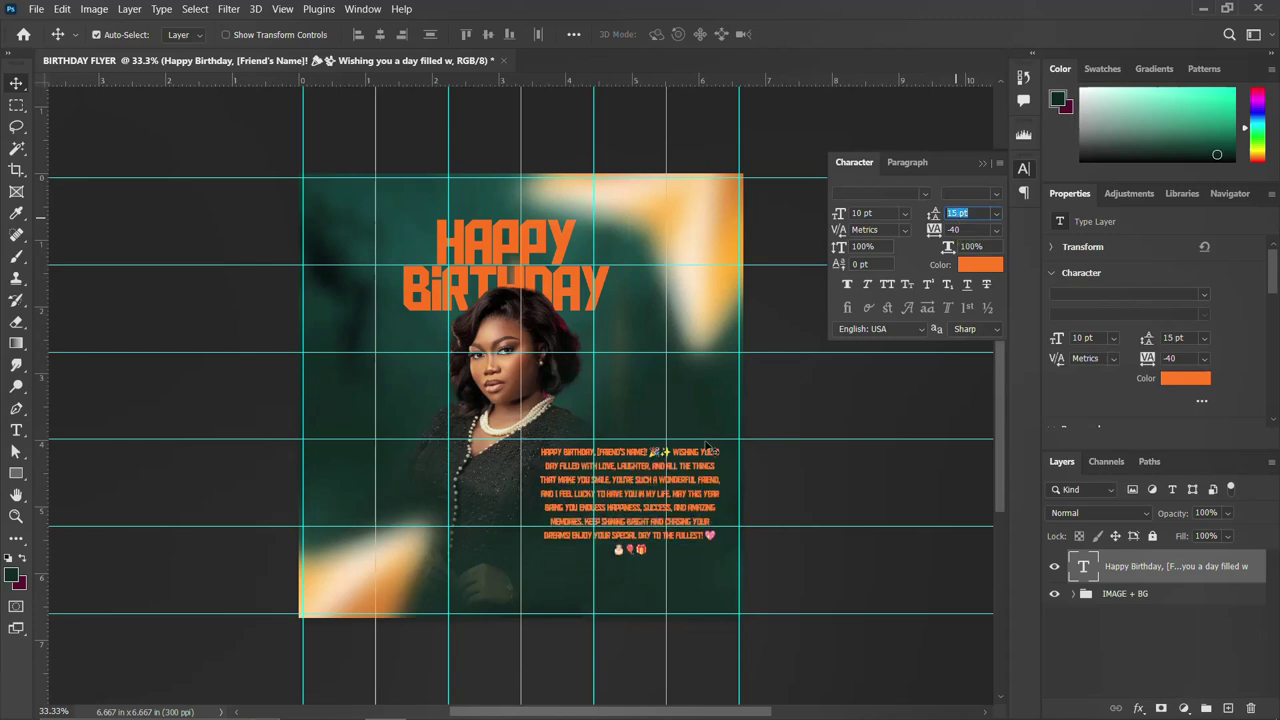
Move the paragraph lower and widen its text box so the lines reflow
drag(630, 481, 636, 513)
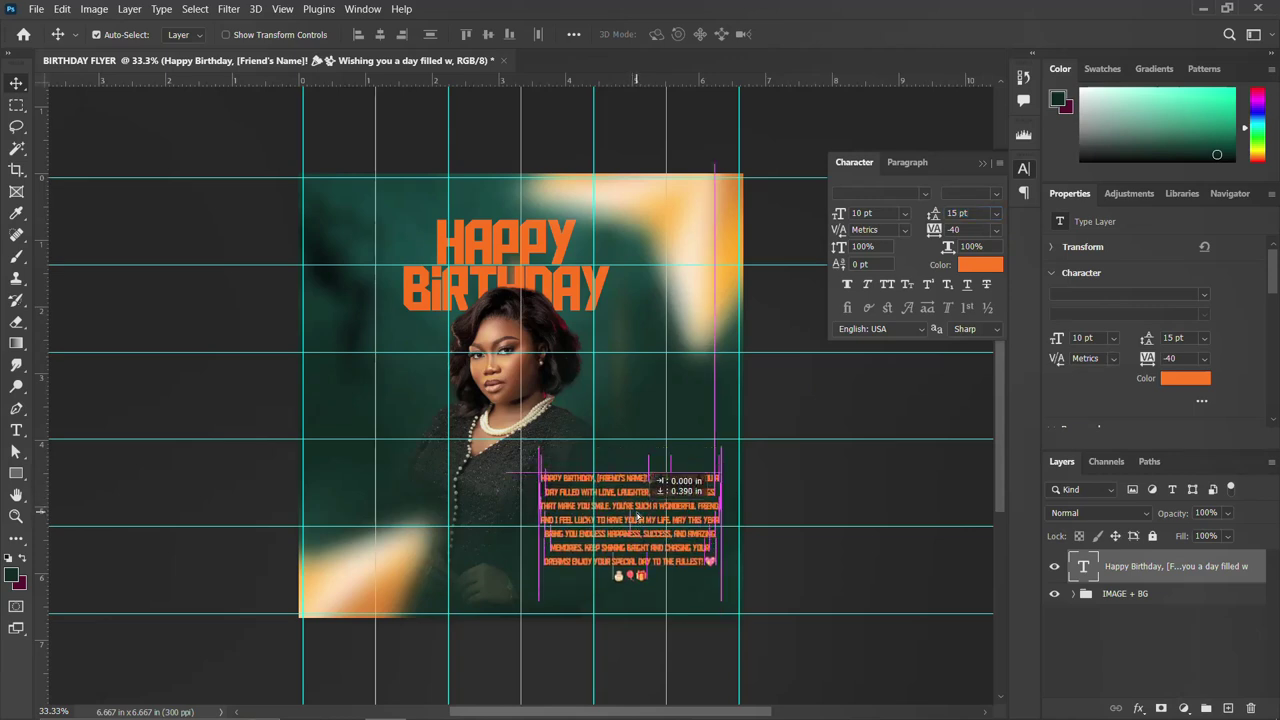
double_click(636, 513)
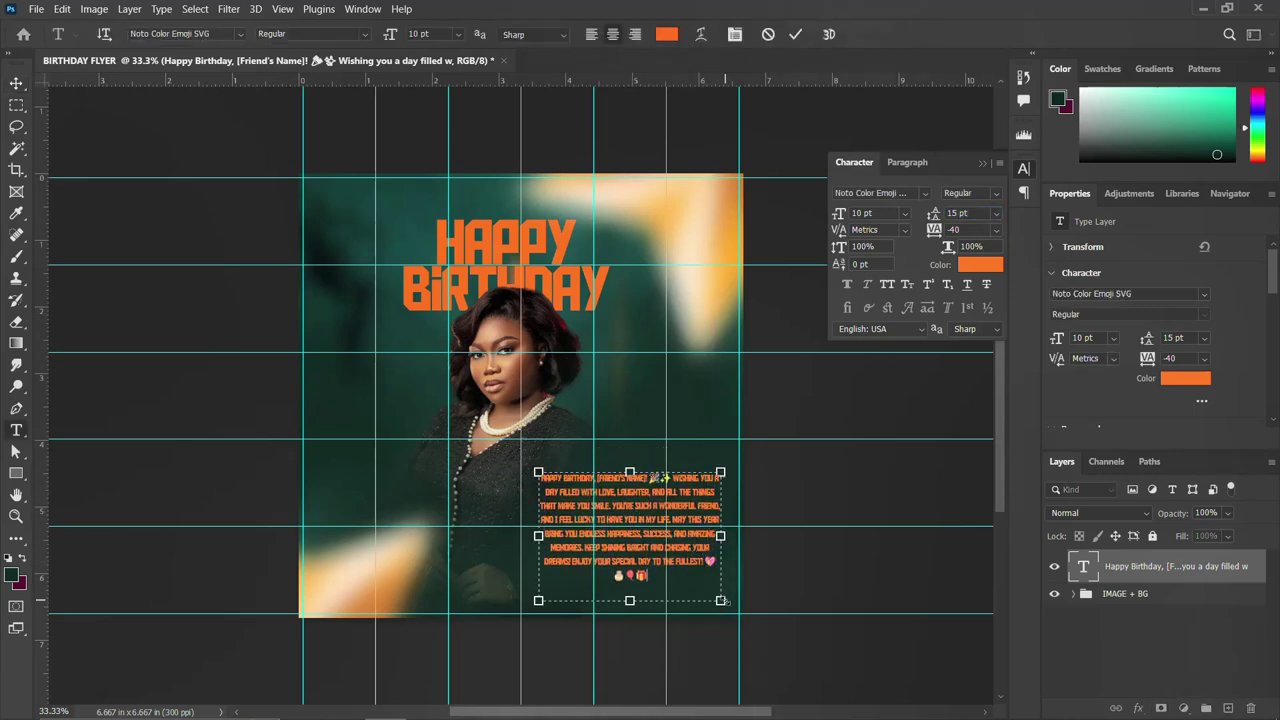
mouse_move(722, 600)
mouse_down()
mouse_move(750, 589)
mouse_move(730, 579)
mouse_up()
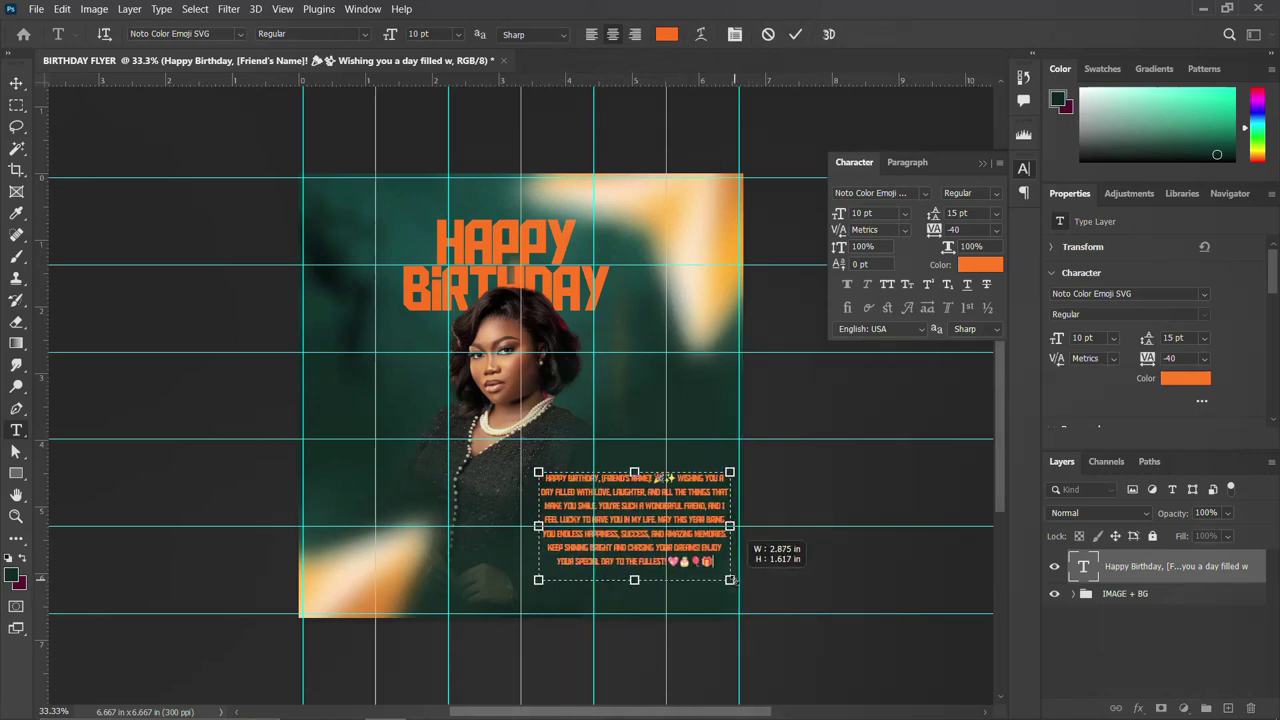
key(ctrl+Return)
key(v)
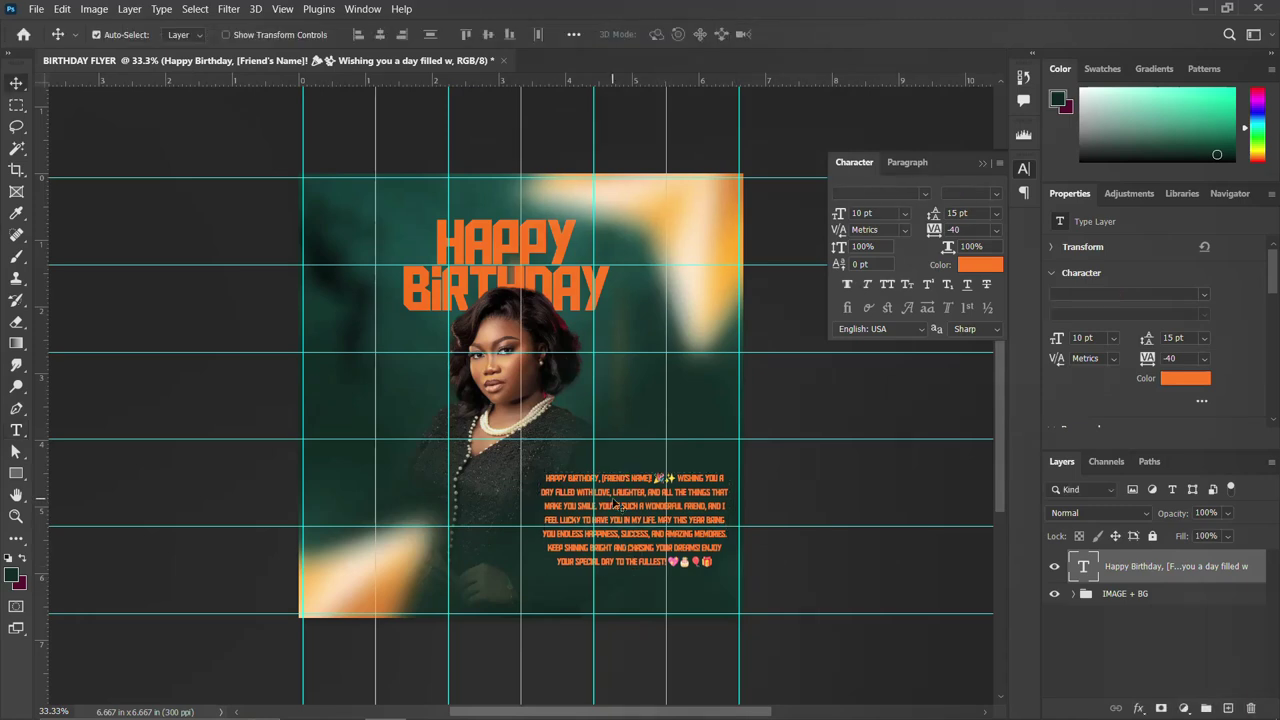
Make the wish paragraph text white (ffffff)
click(975, 265)
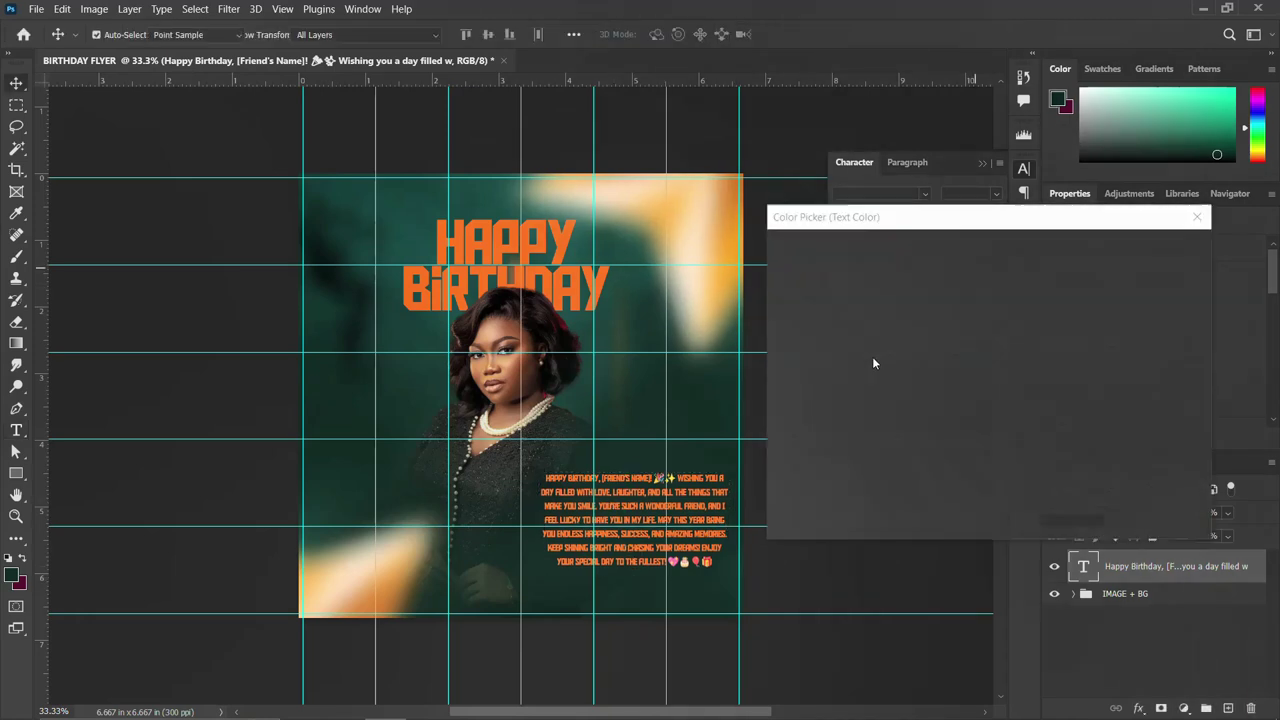
text(ffffff)
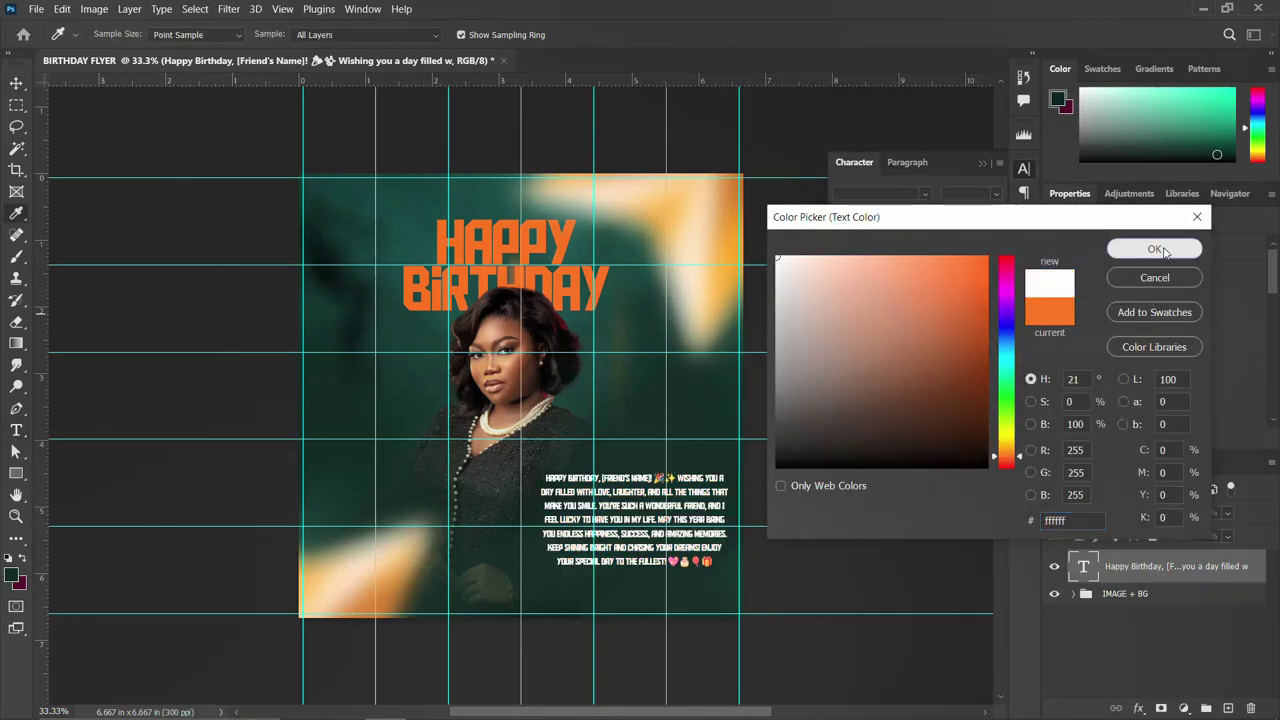
click(1115, 249)
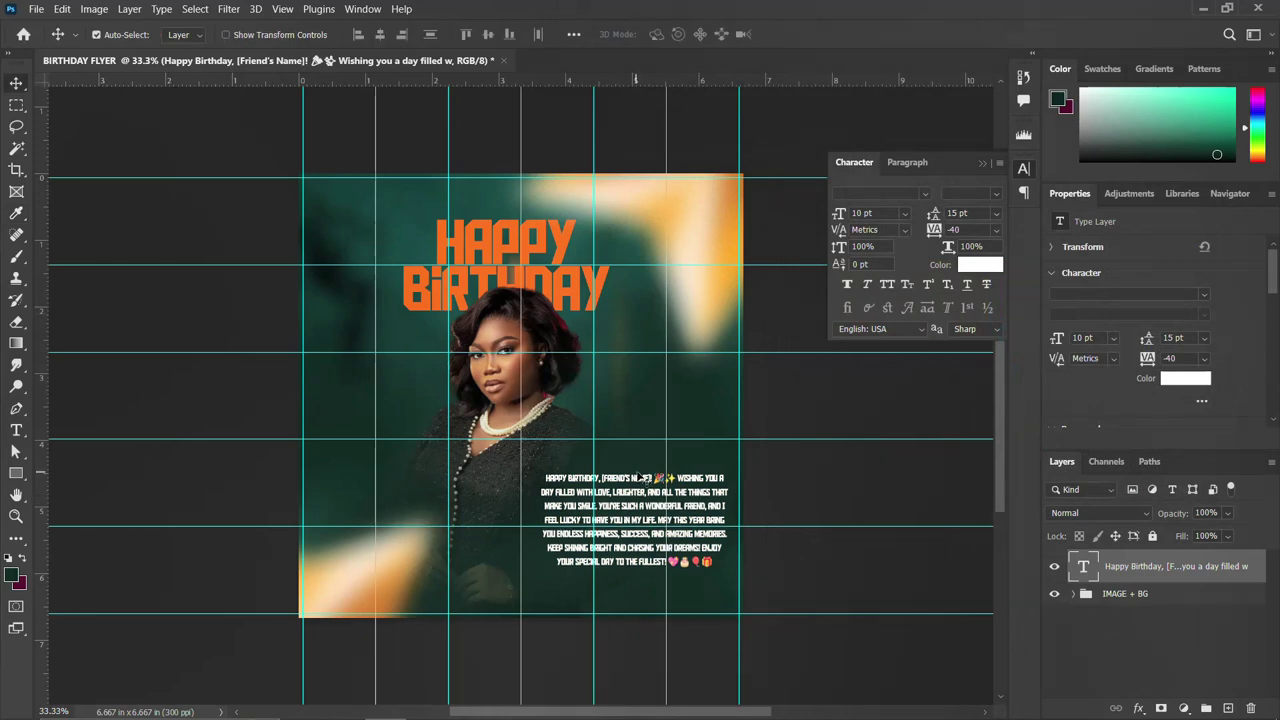
Delete the [Friend's Name] placeholder and nudge the paragraph slightly right and down
double_click(641, 478)
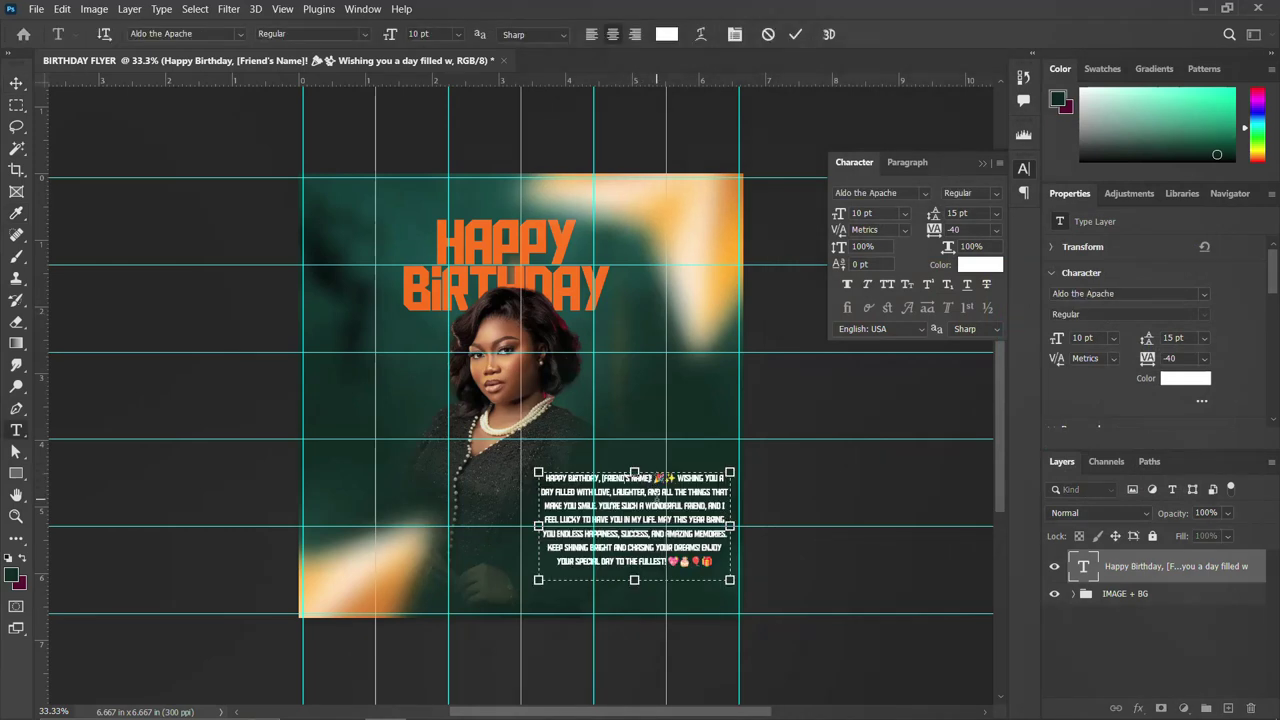
key(BackSpace)
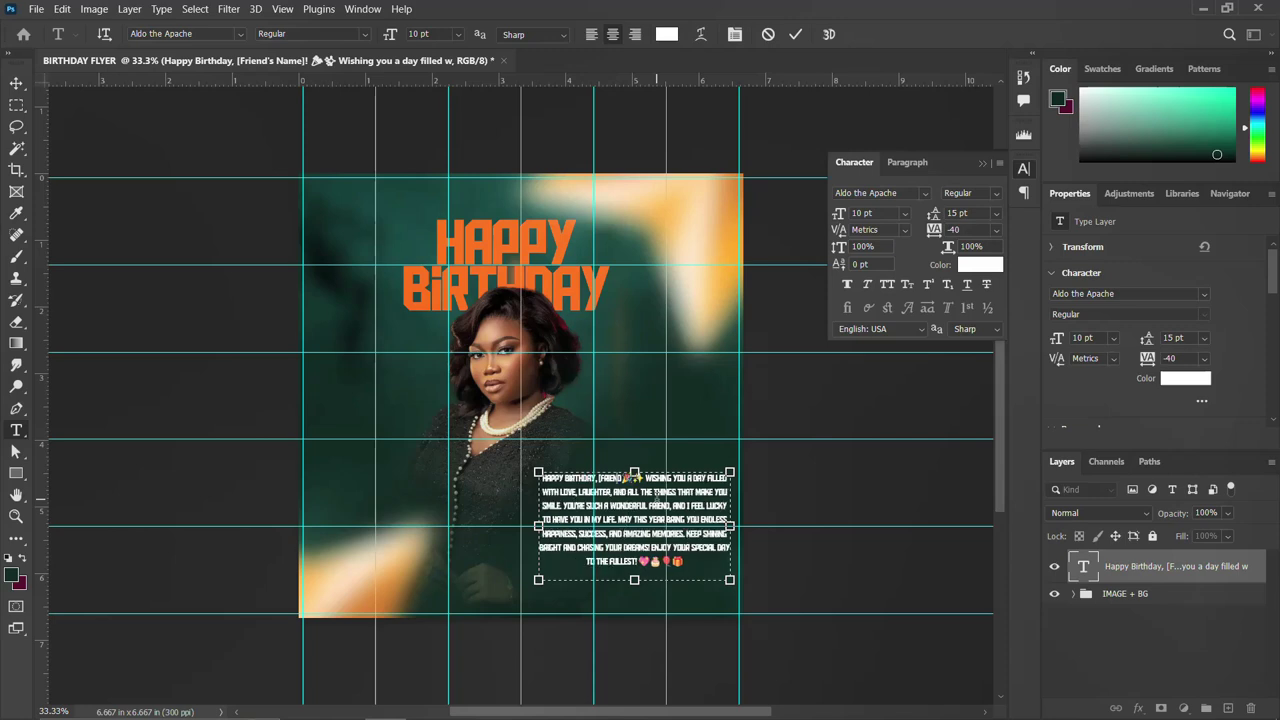
key(BackSpace)
key(BackSpace)
key(BackSpace)
key(BackSpace)
key(BackSpace)
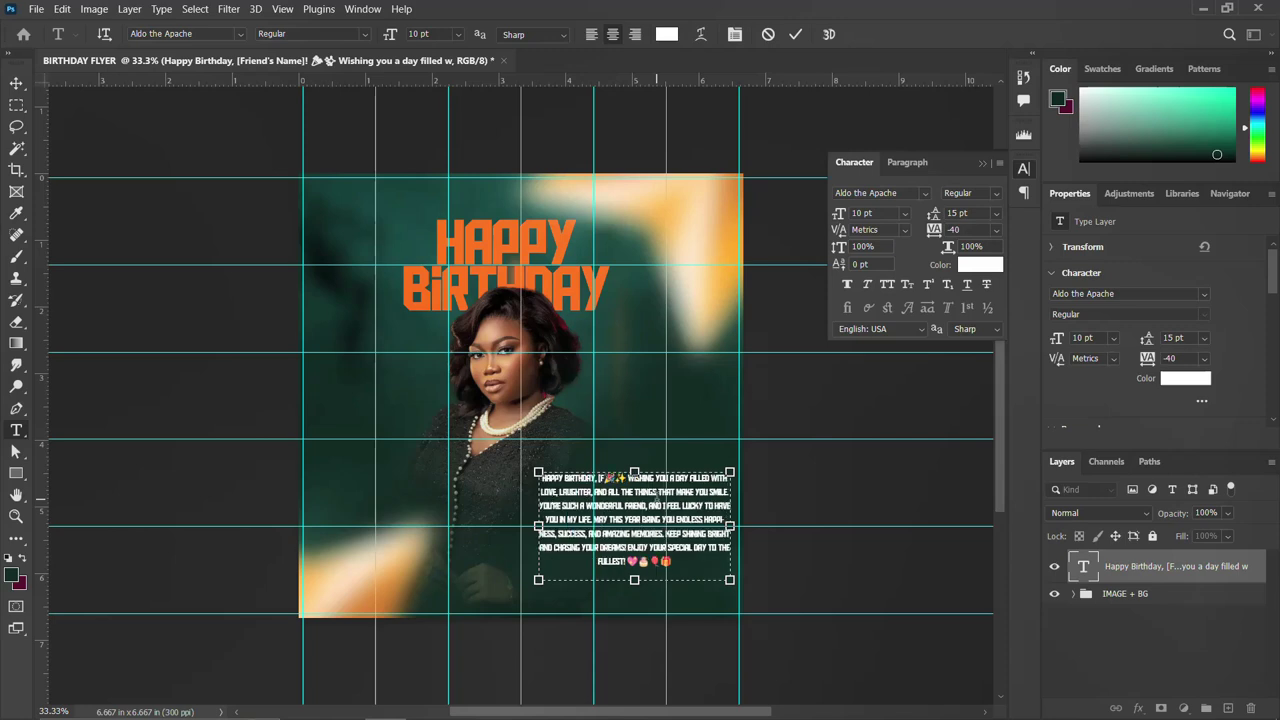
key(BackSpace)
key(BackSpace)
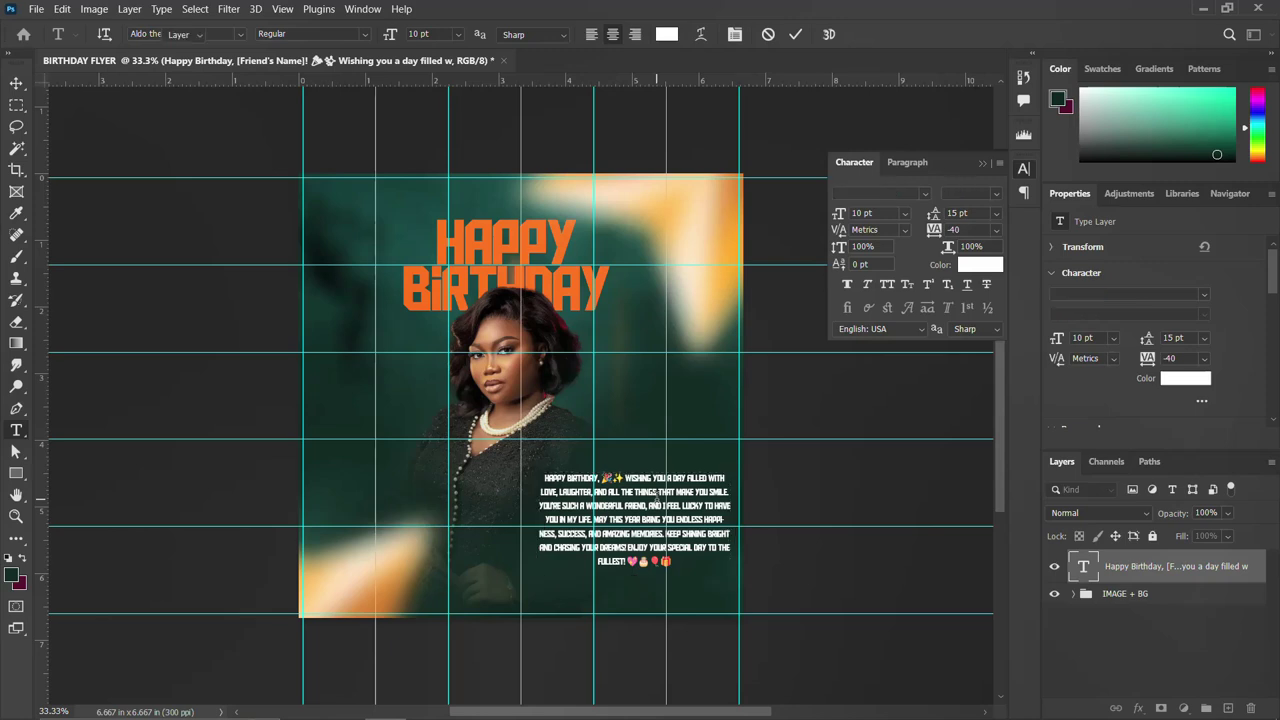
key(Escape)
key(v)
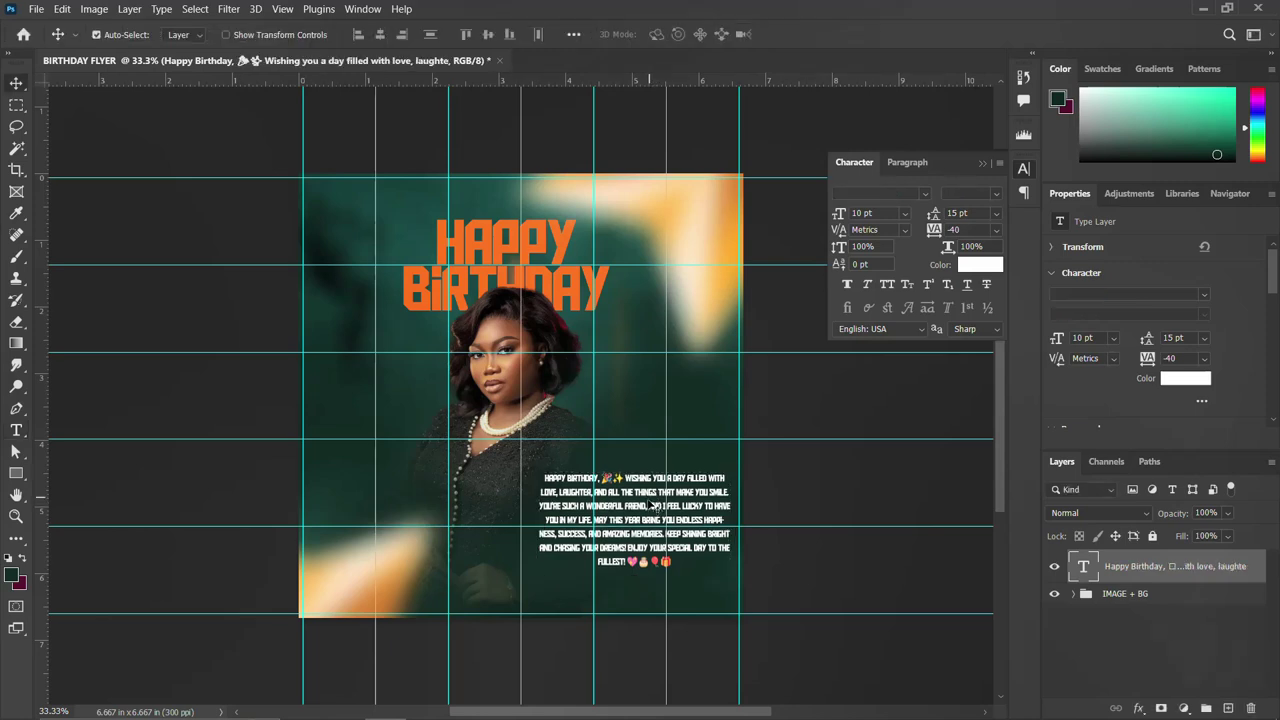
drag(637, 508, 640, 512)
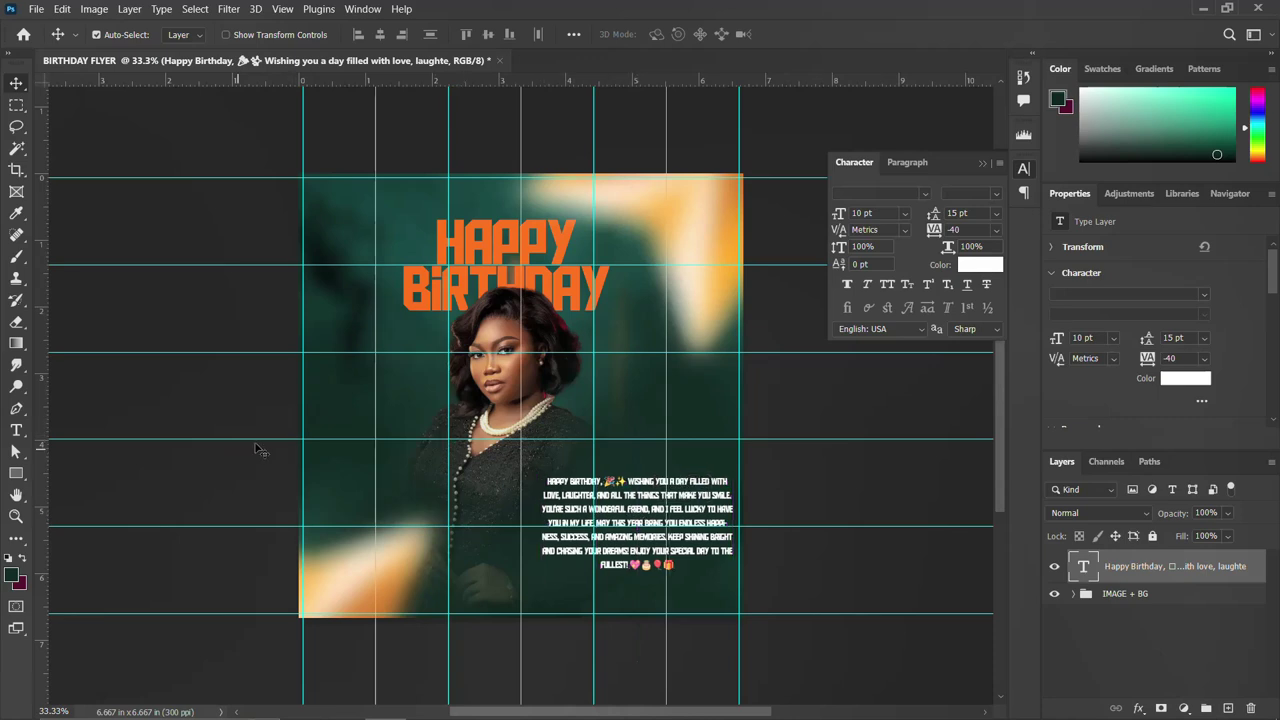
click(1022, 170)
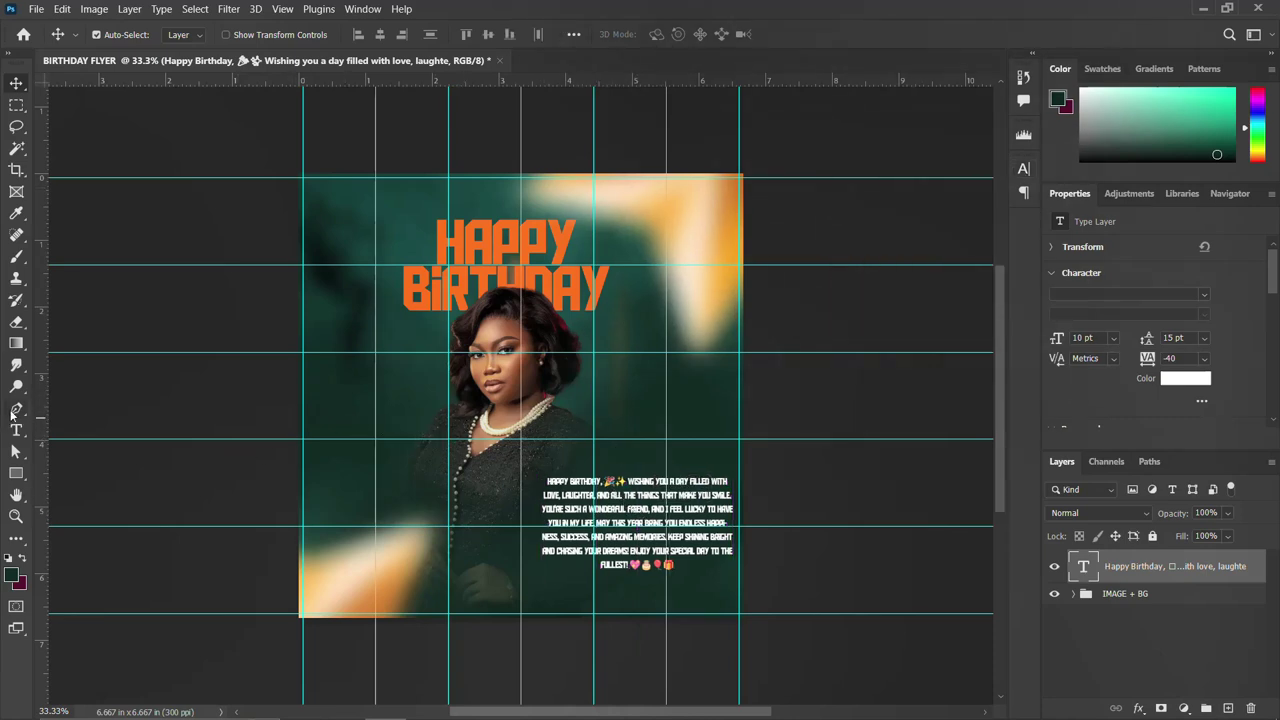
click(16, 430)
Replace the Lorem Ipsum placeholder left of the portrait with the social handle
click(336, 411)
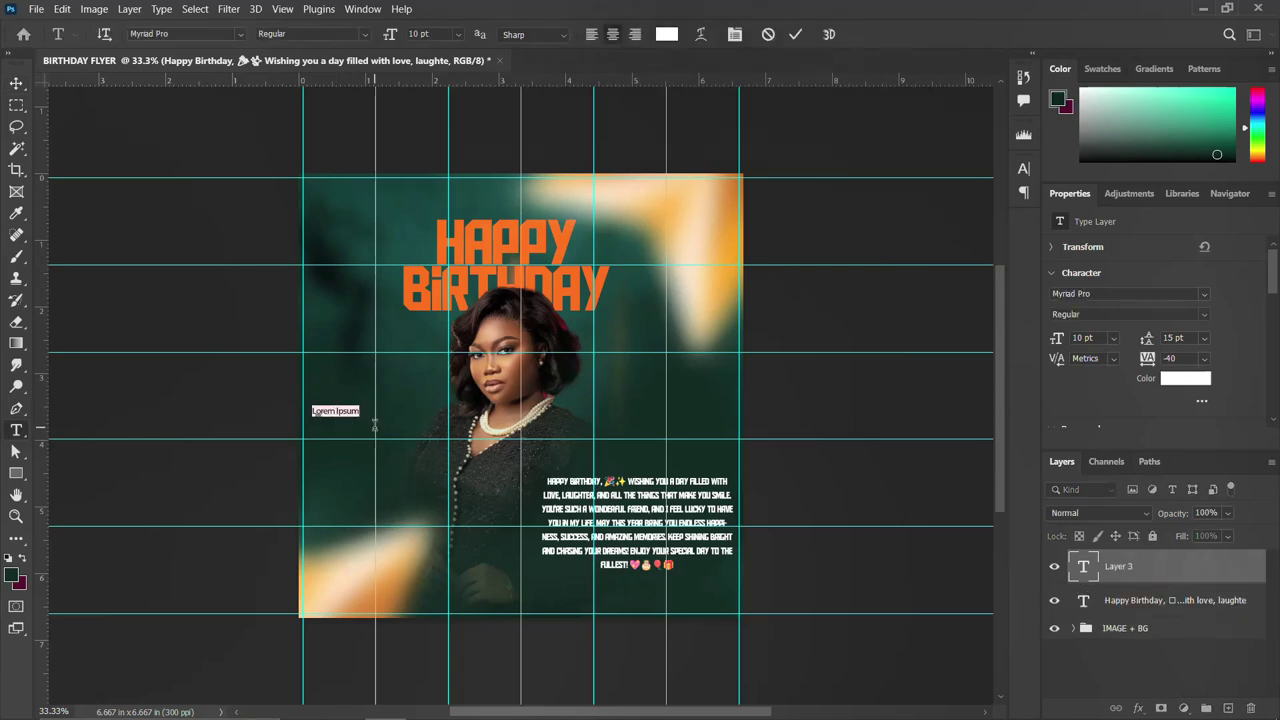
click(372, 465)
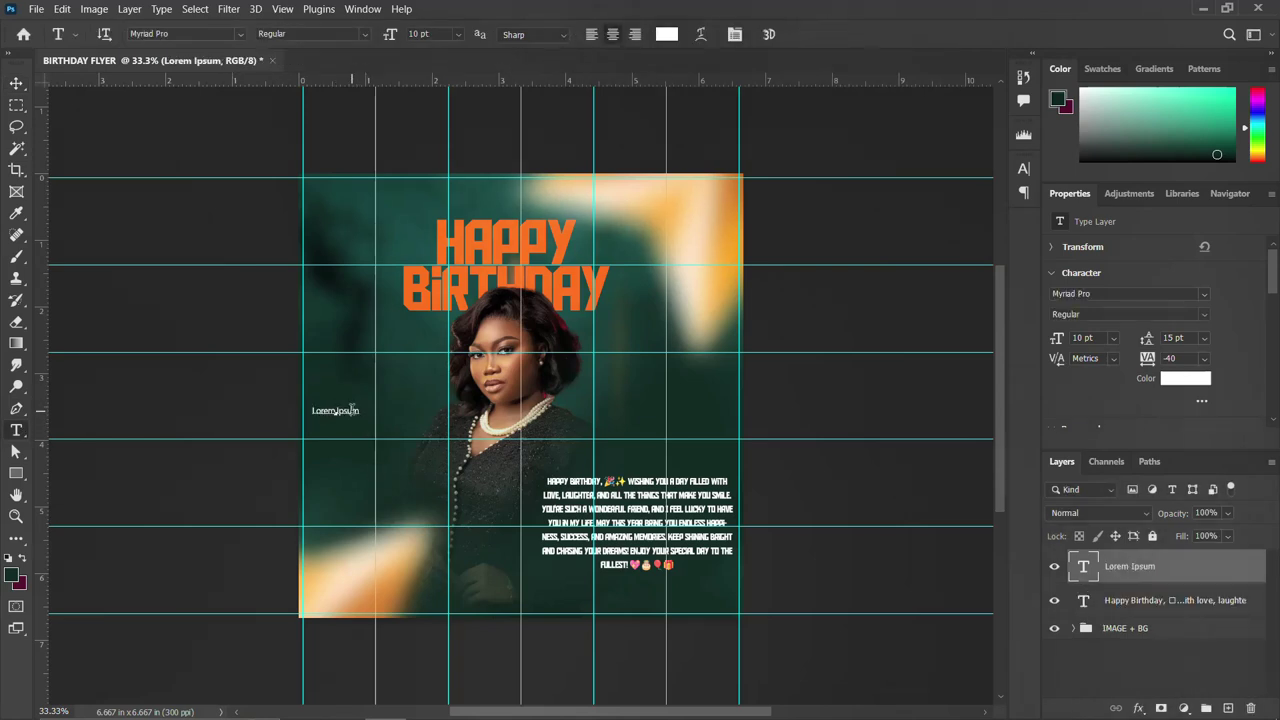
triple_click(352, 410)
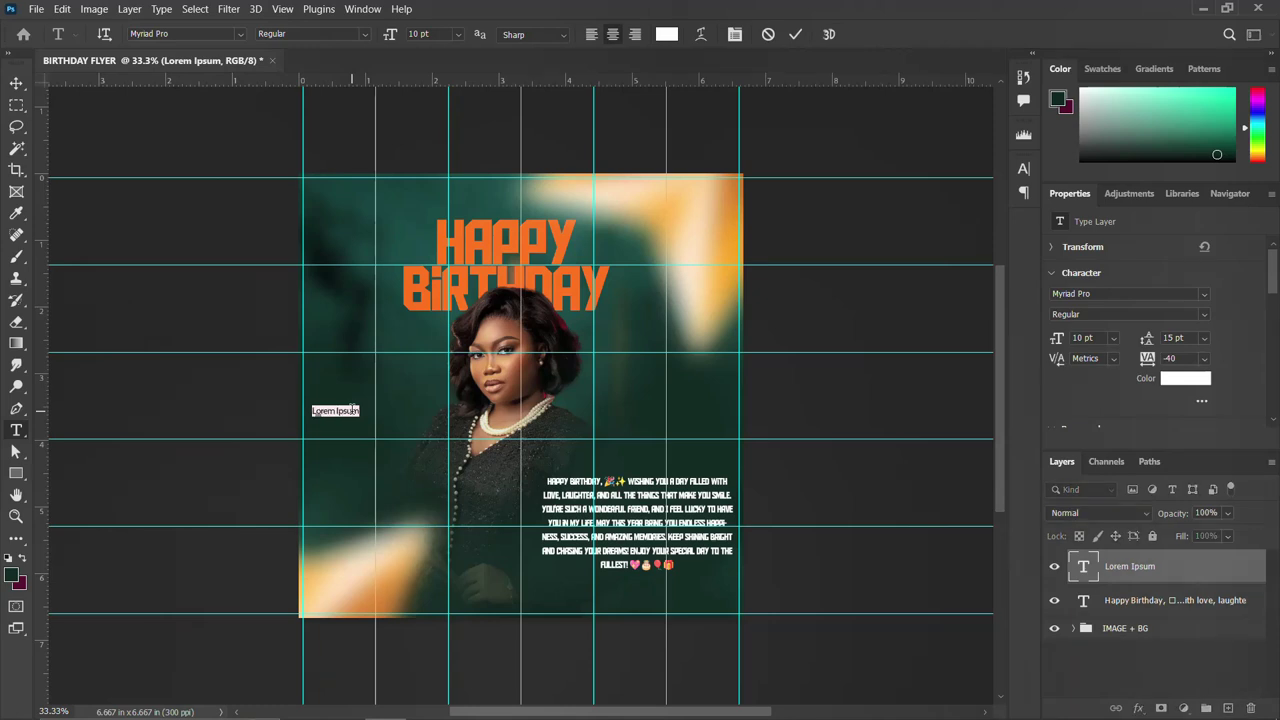
key(BackSpace)
text(na)
text(b)
text(ee)
text(ng)
key(ctrl+Return)
Set the handle in Aldo the Apache at 20 pt with 0 tracking
click(1024, 168)
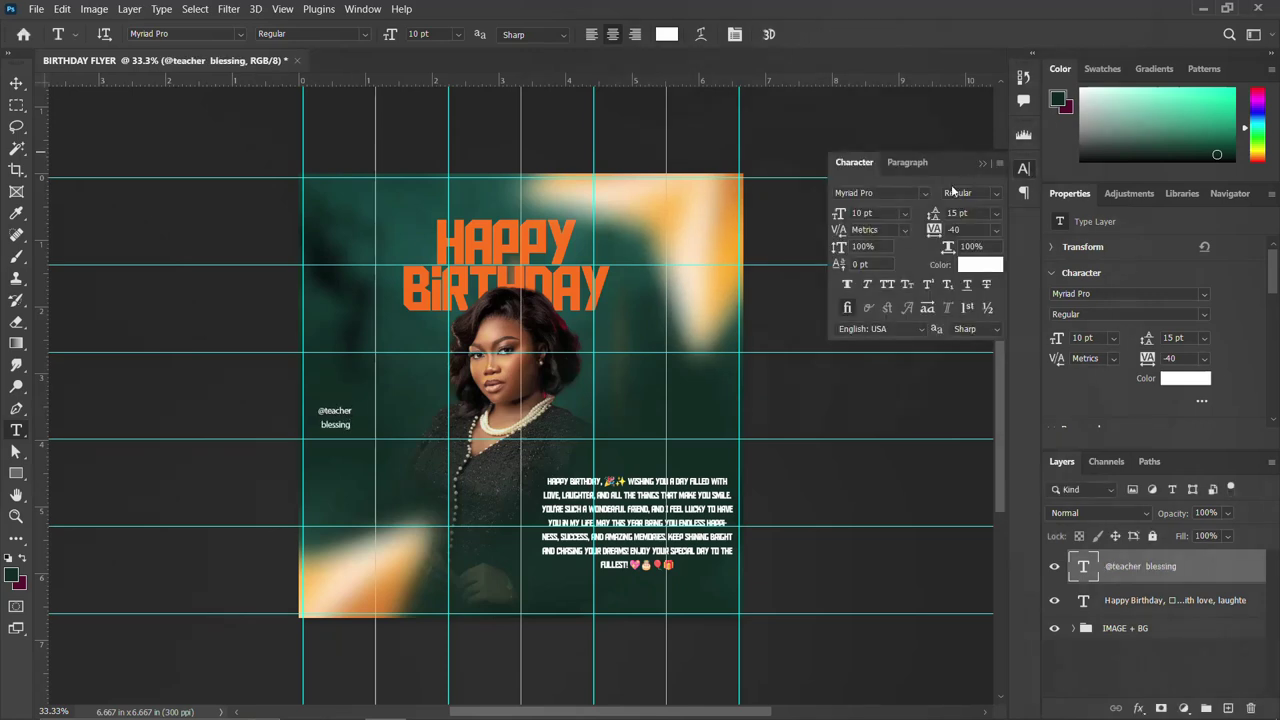
click(922, 196)
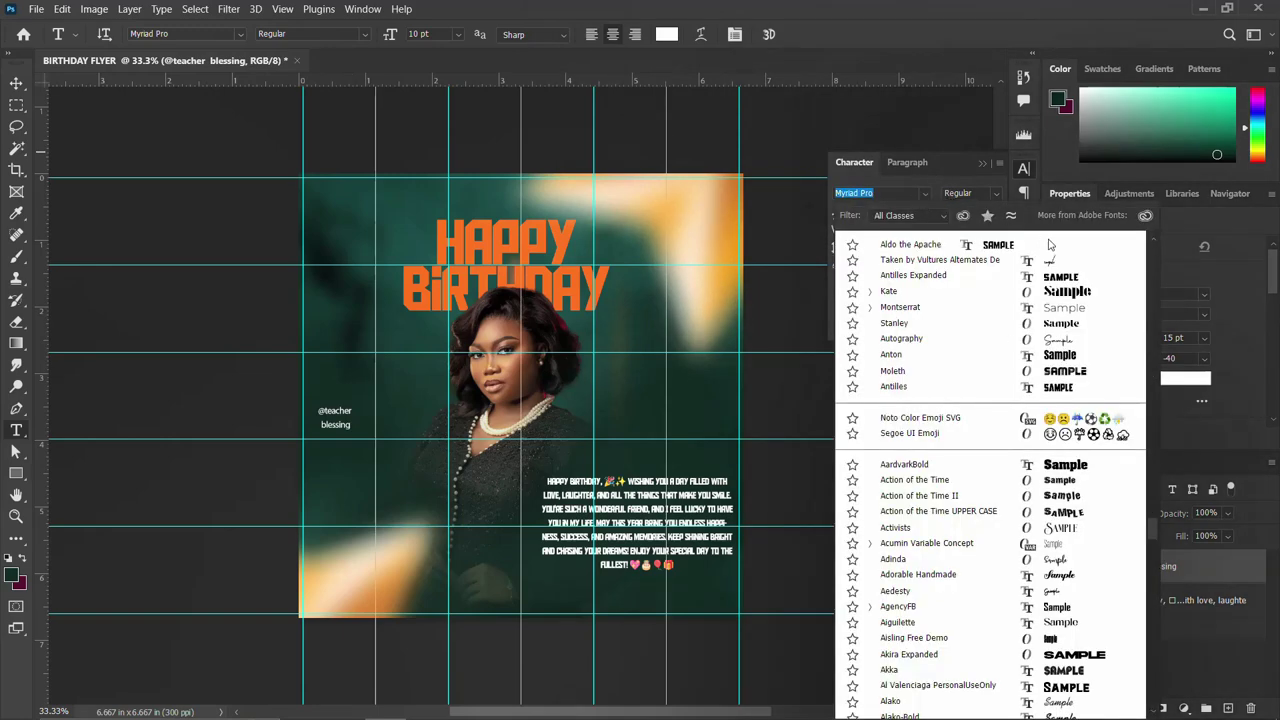
text(mother)
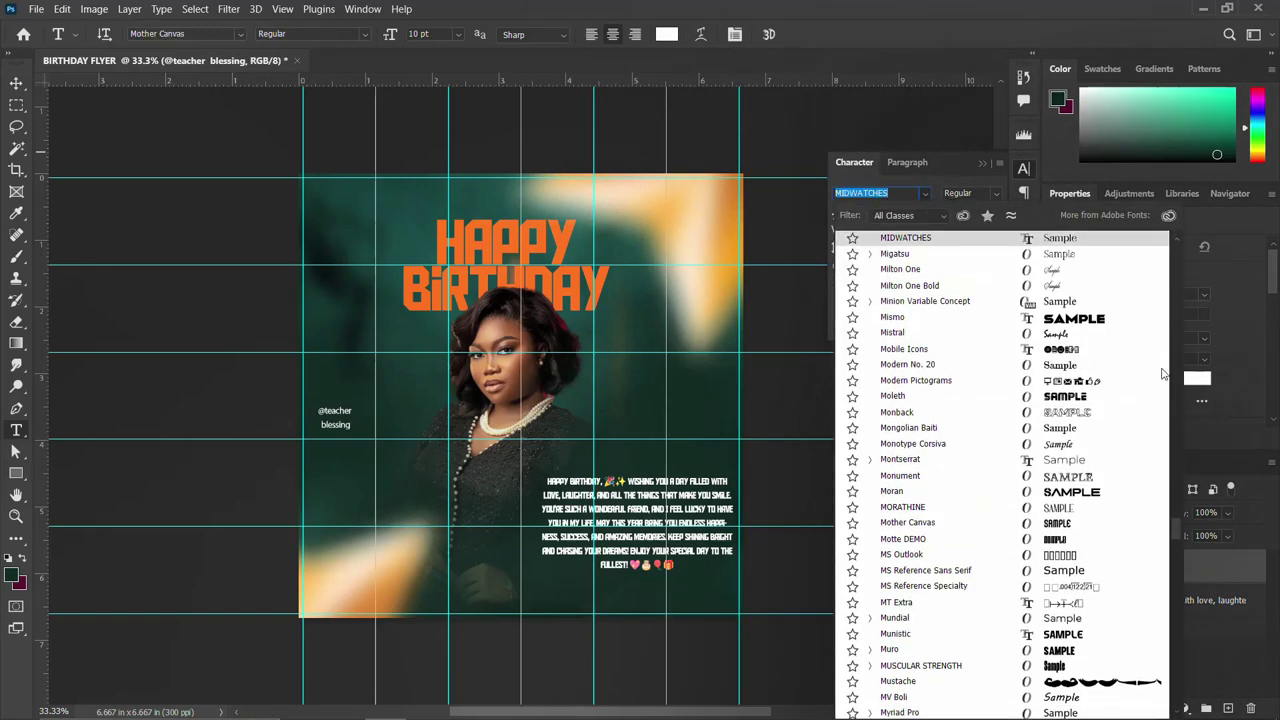
key(Return)
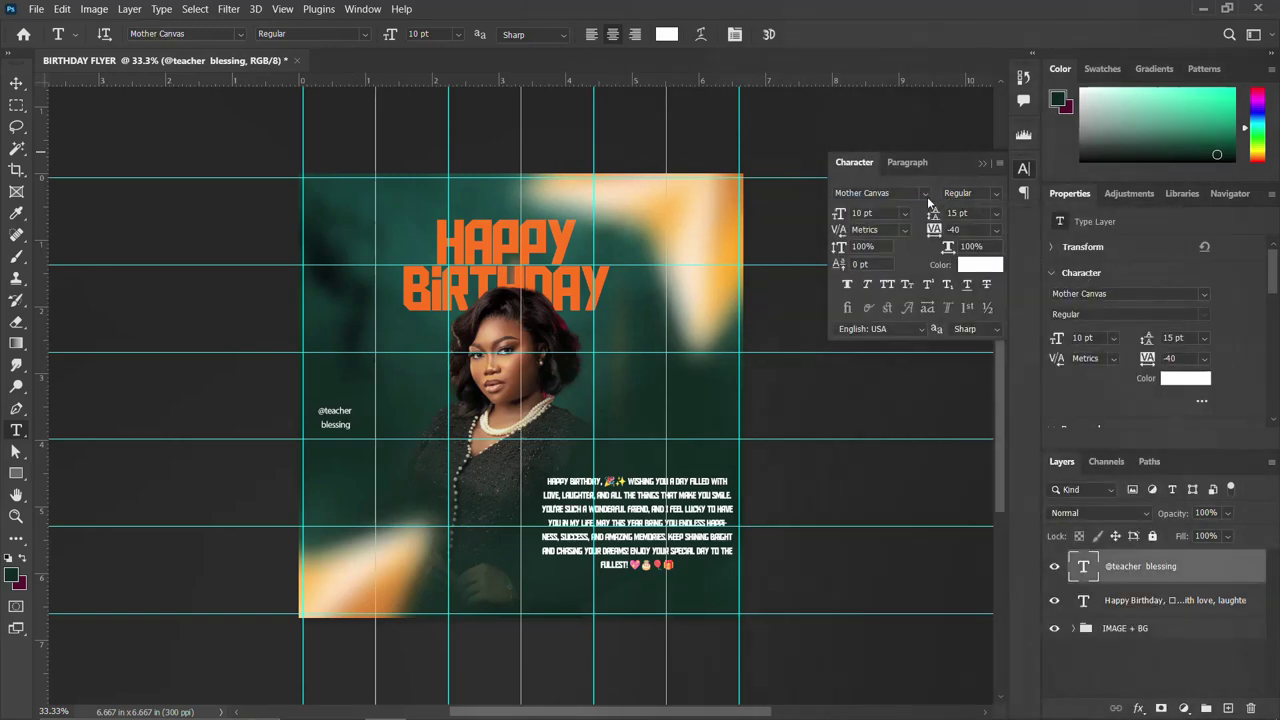
click(928, 196)
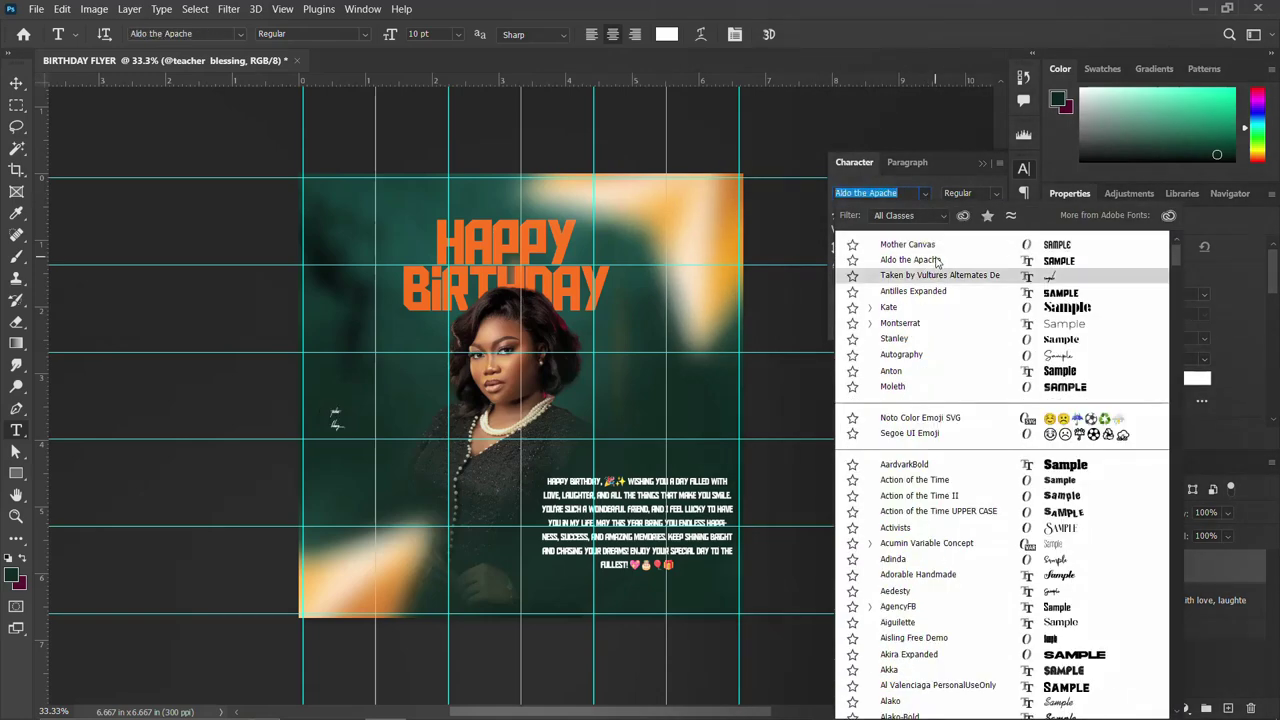
click(938, 262)
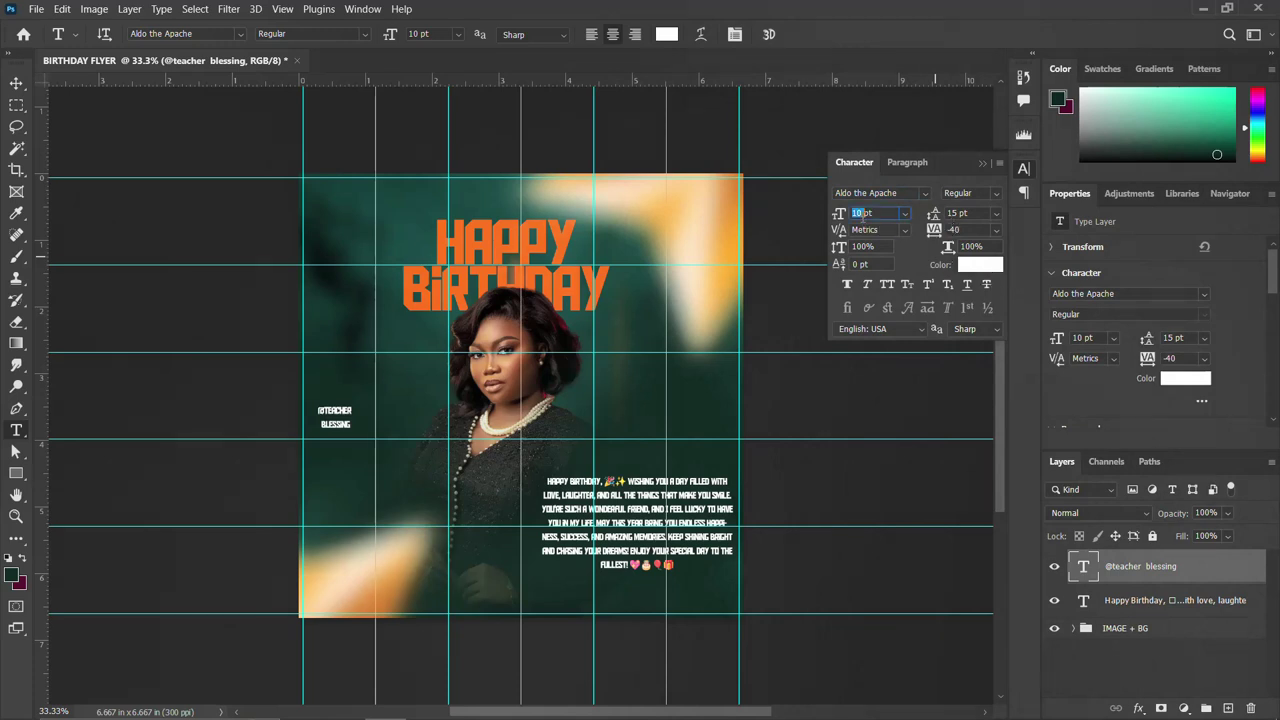
text(0)
key(Return)
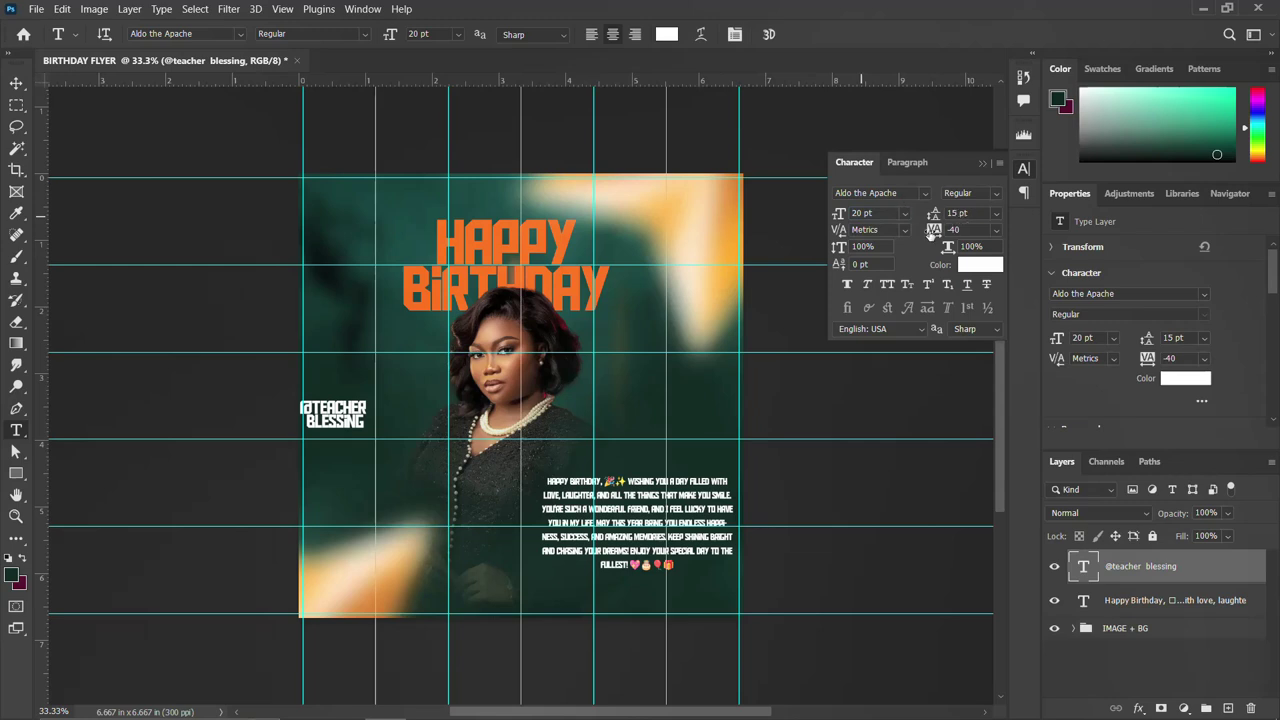
text(0)
key(Return)
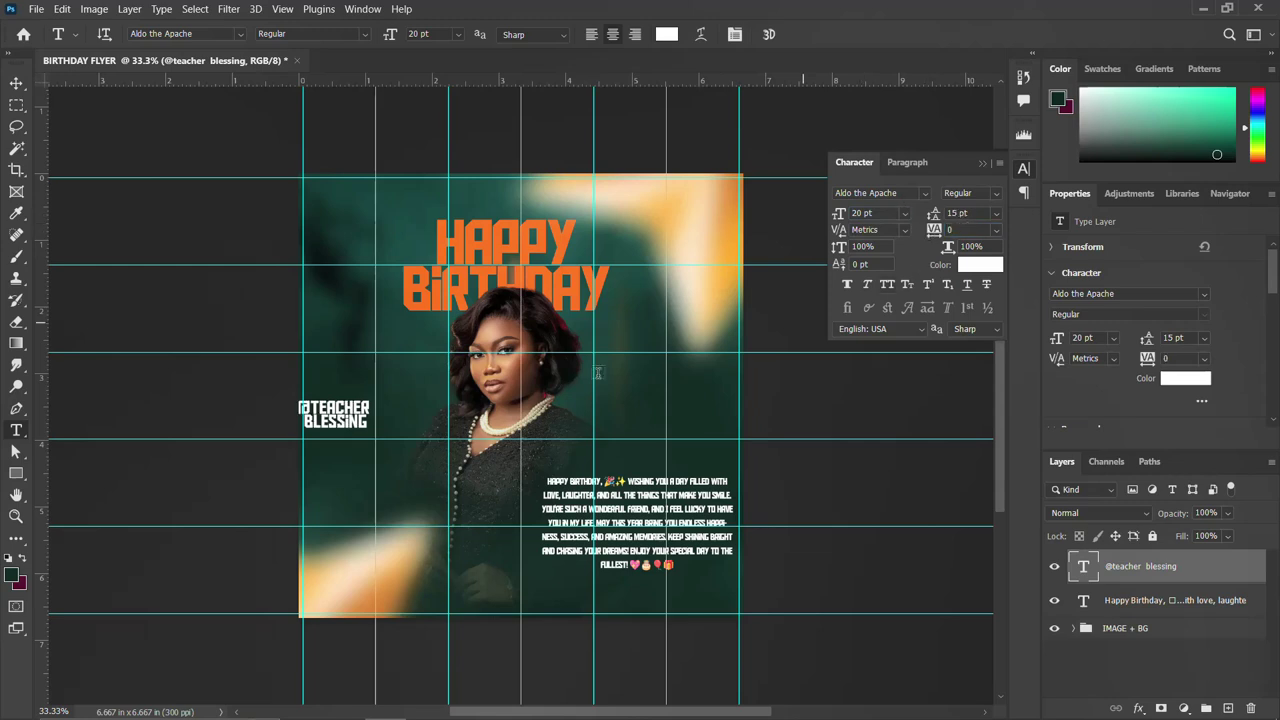
Move the handle nearer the portrait, give it 17 pt leading and the headline orange
key(v)
drag(336, 417, 403, 416)
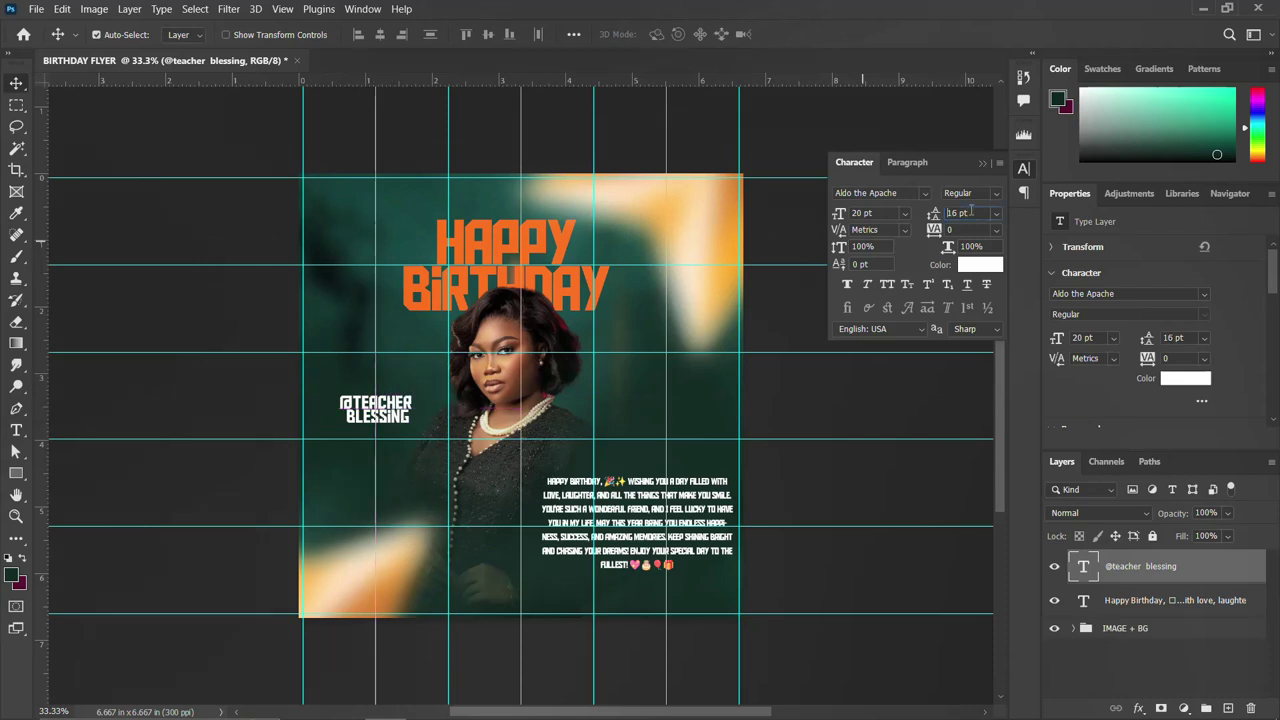
key(Up)
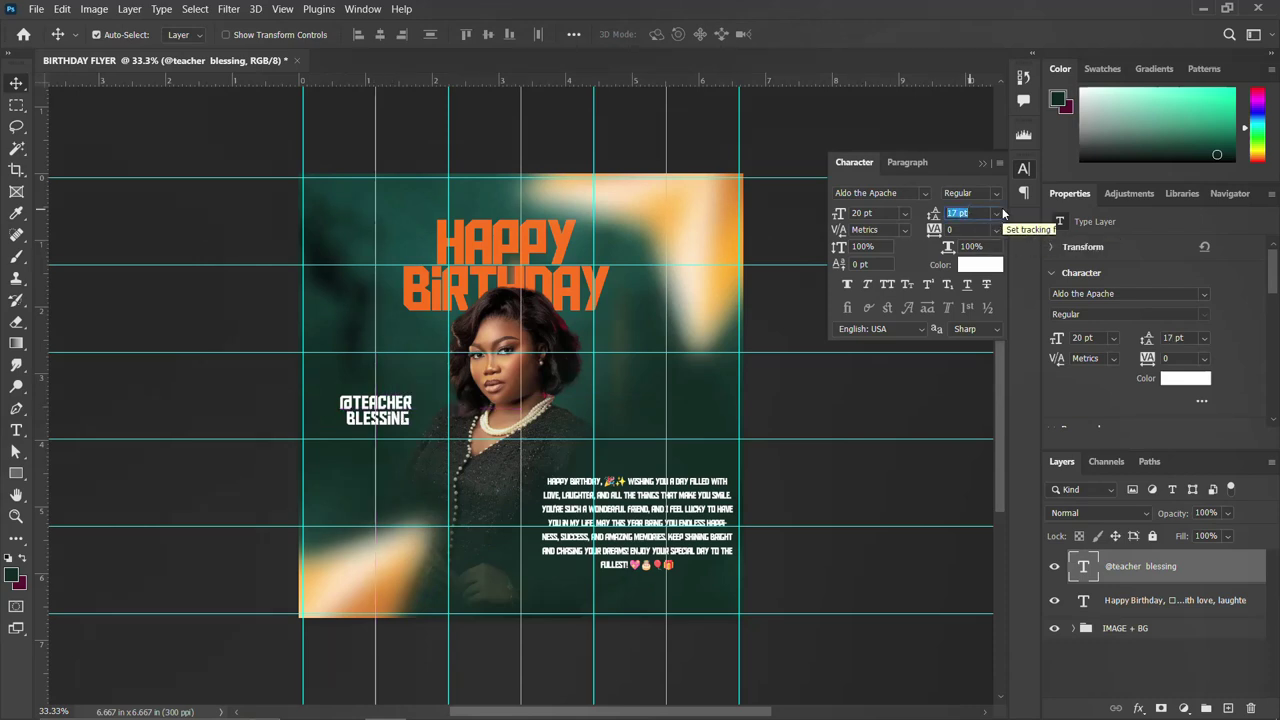
click(969, 266)
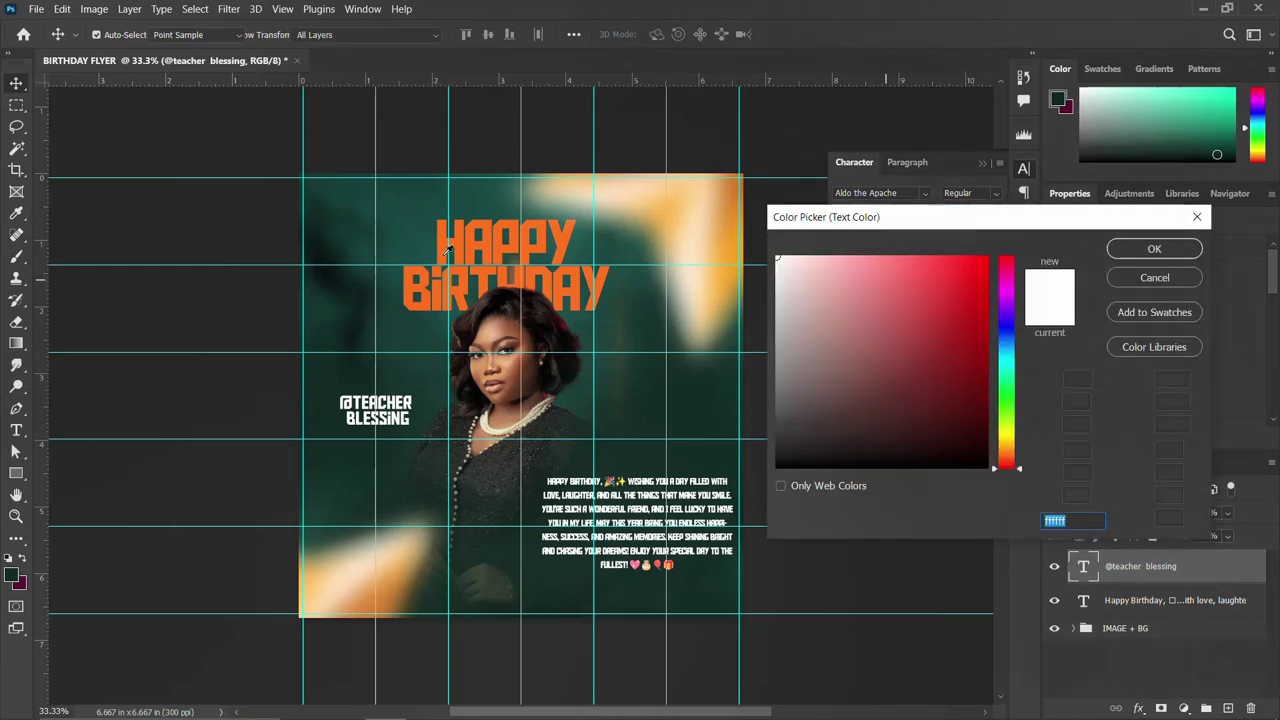
click(530, 242)
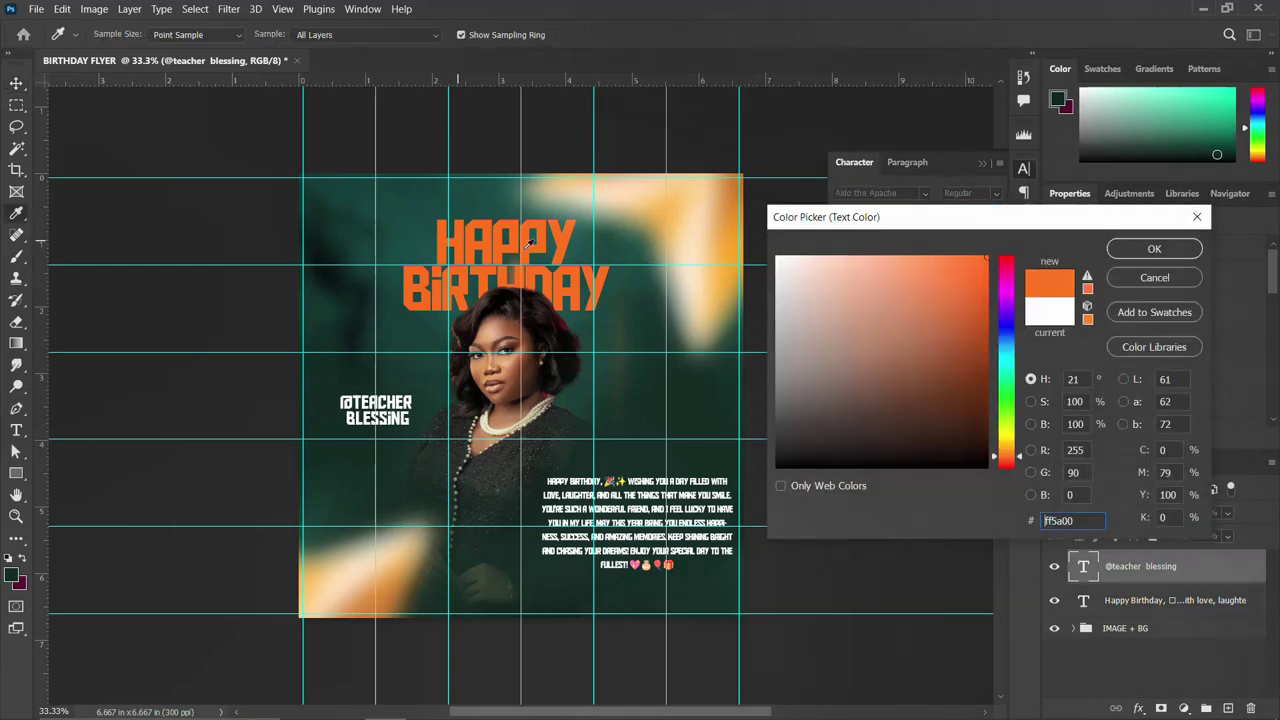
click(1154, 249)
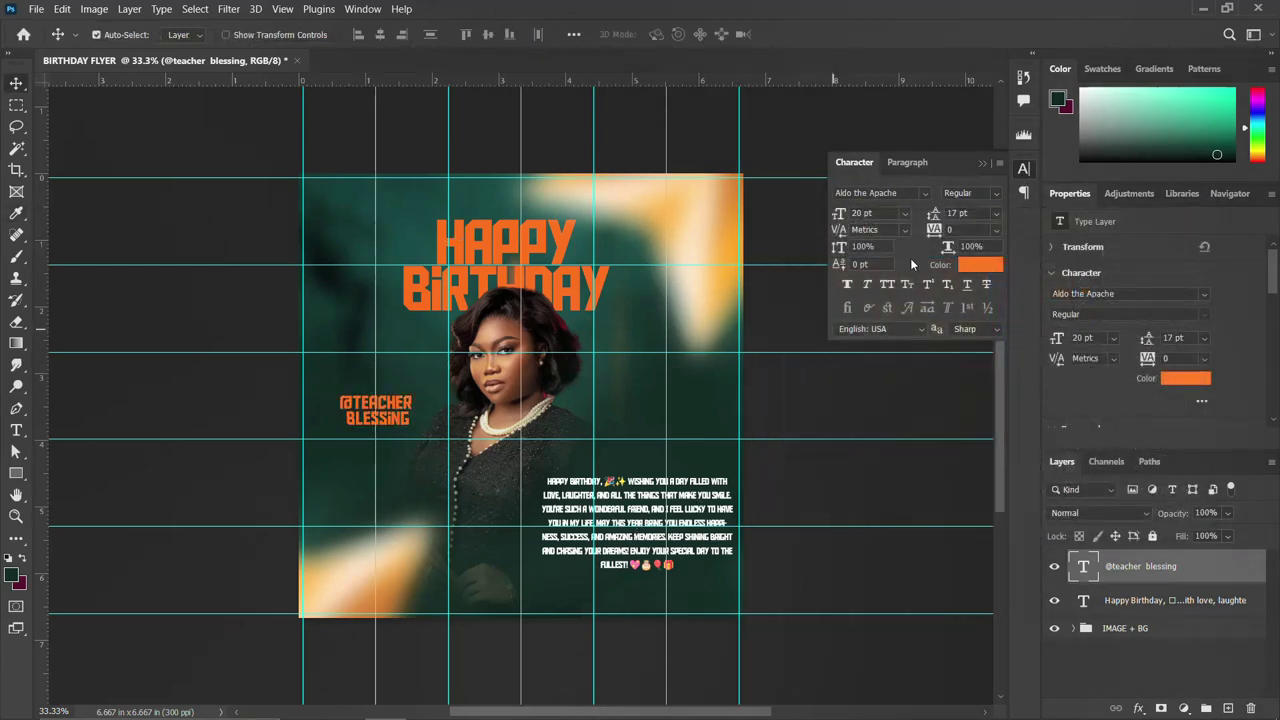
click(1022, 172)
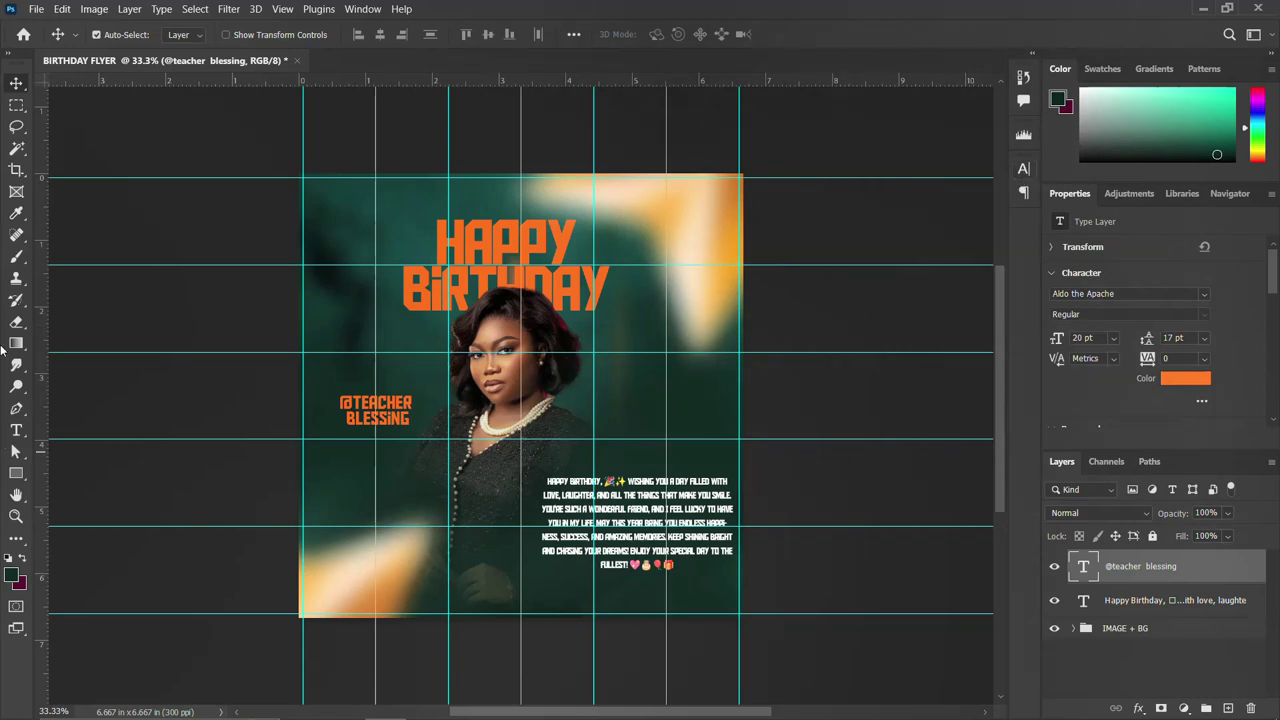
Draw a rectangle around the wish paragraph with no fill
key(u)
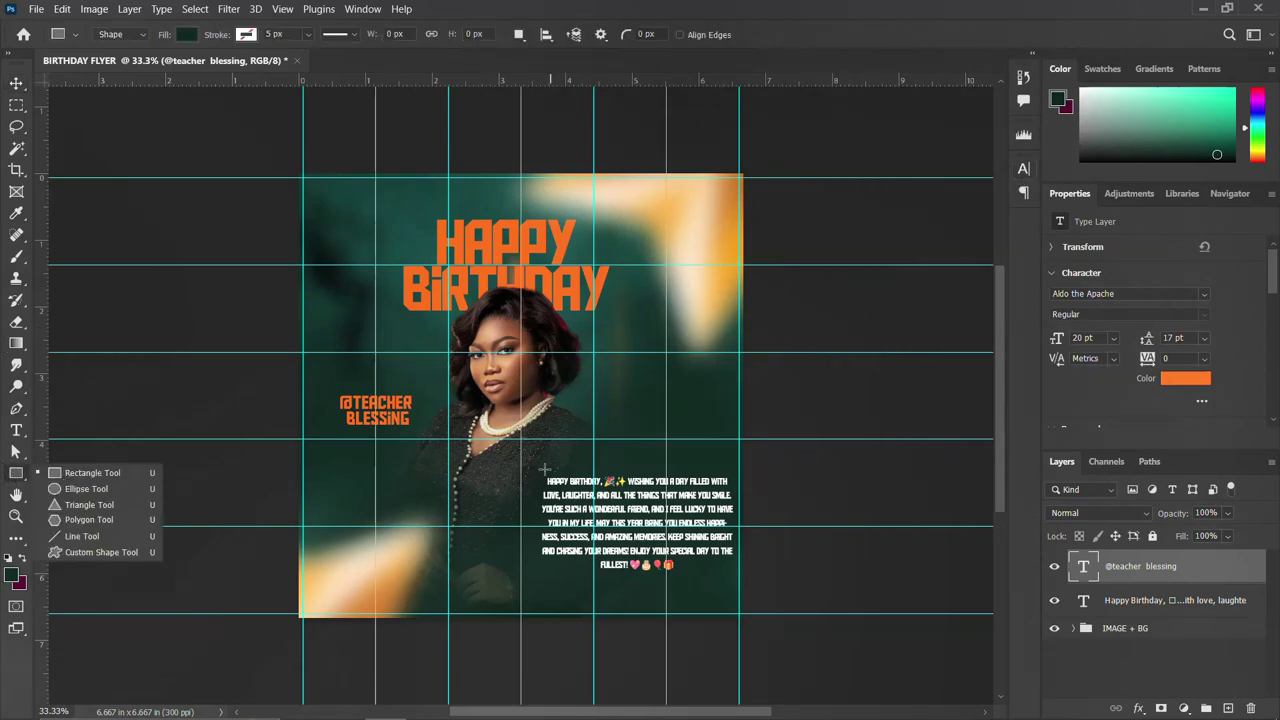
drag(536, 466, 736, 578)
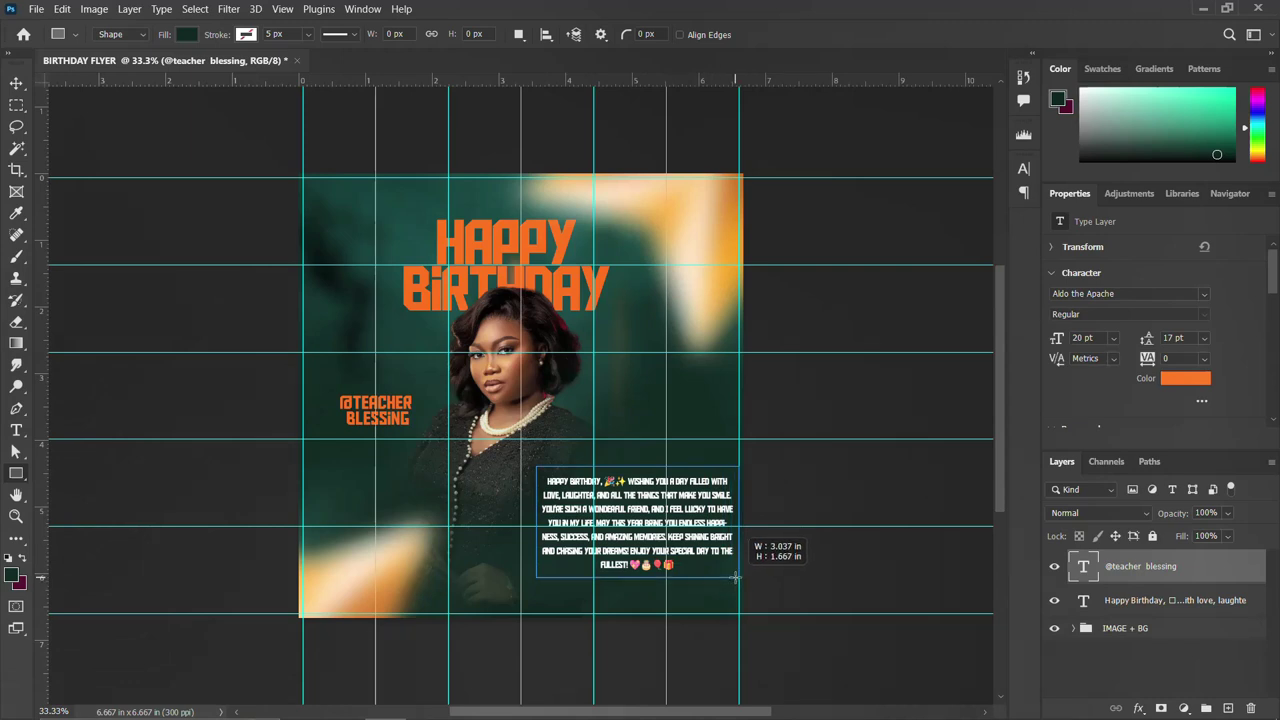
drag(736, 578, 738, 578)
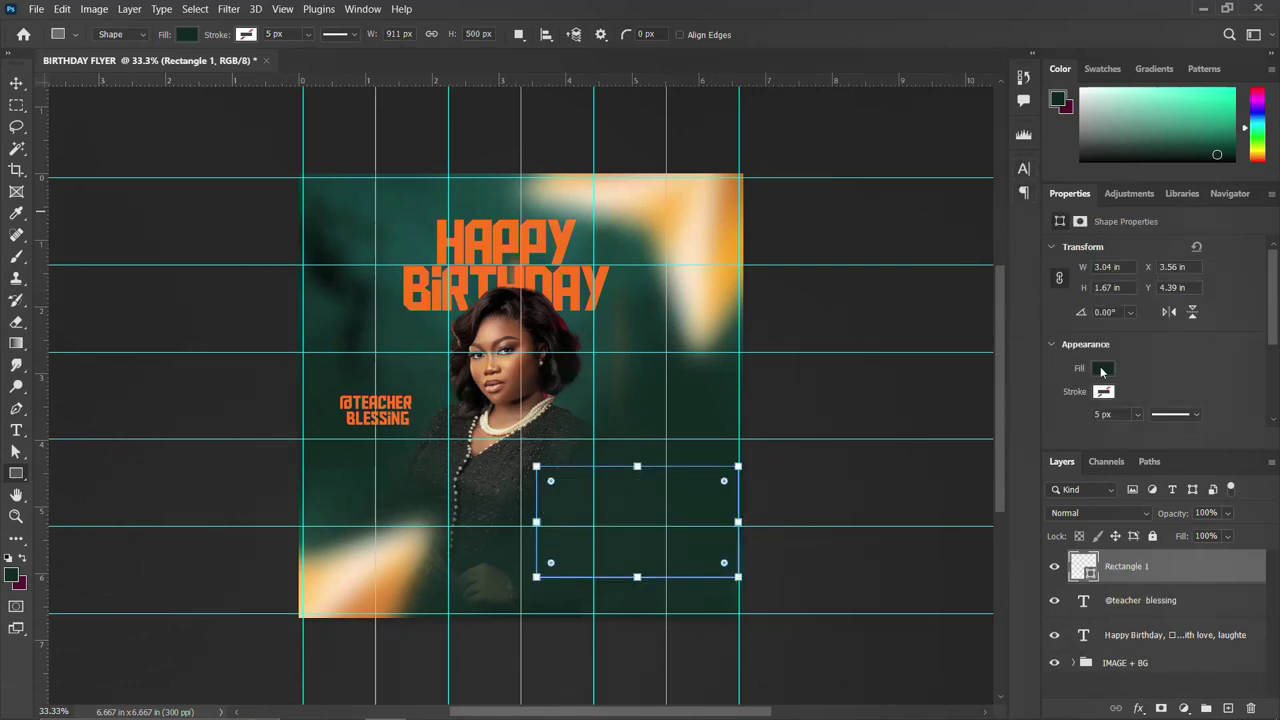
click(1102, 369)
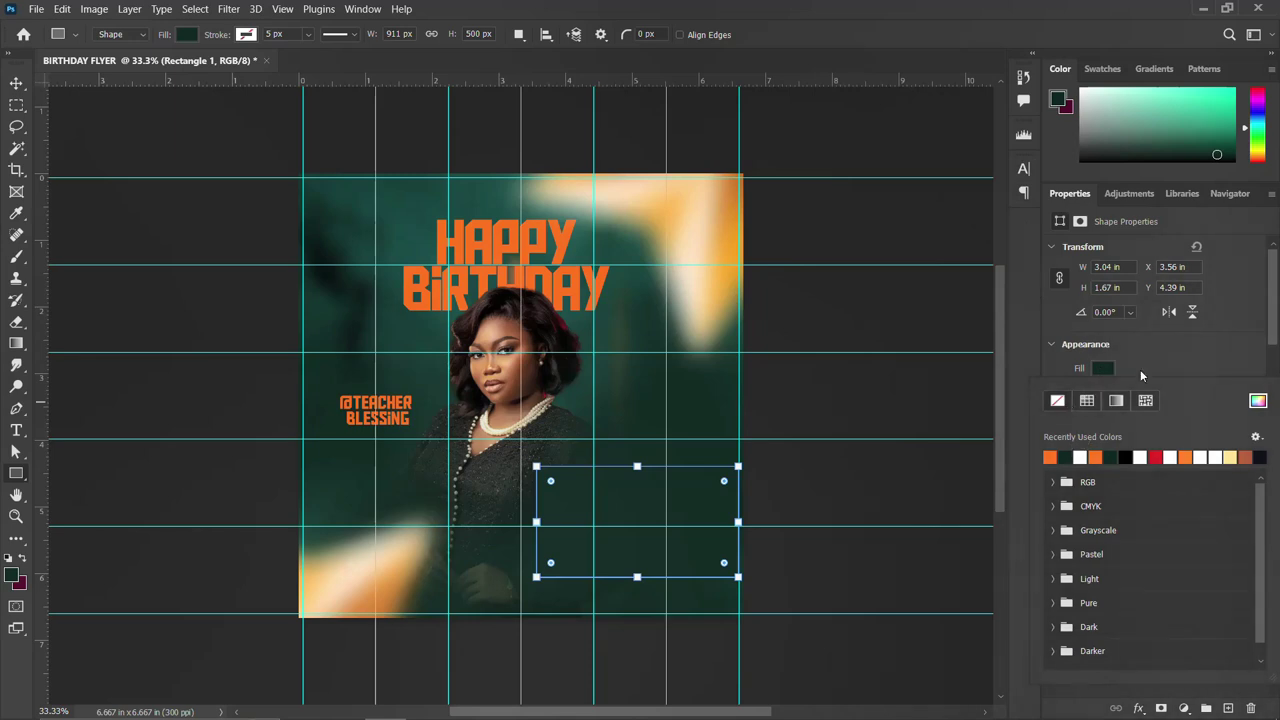
click(1057, 400)
click(1151, 355)
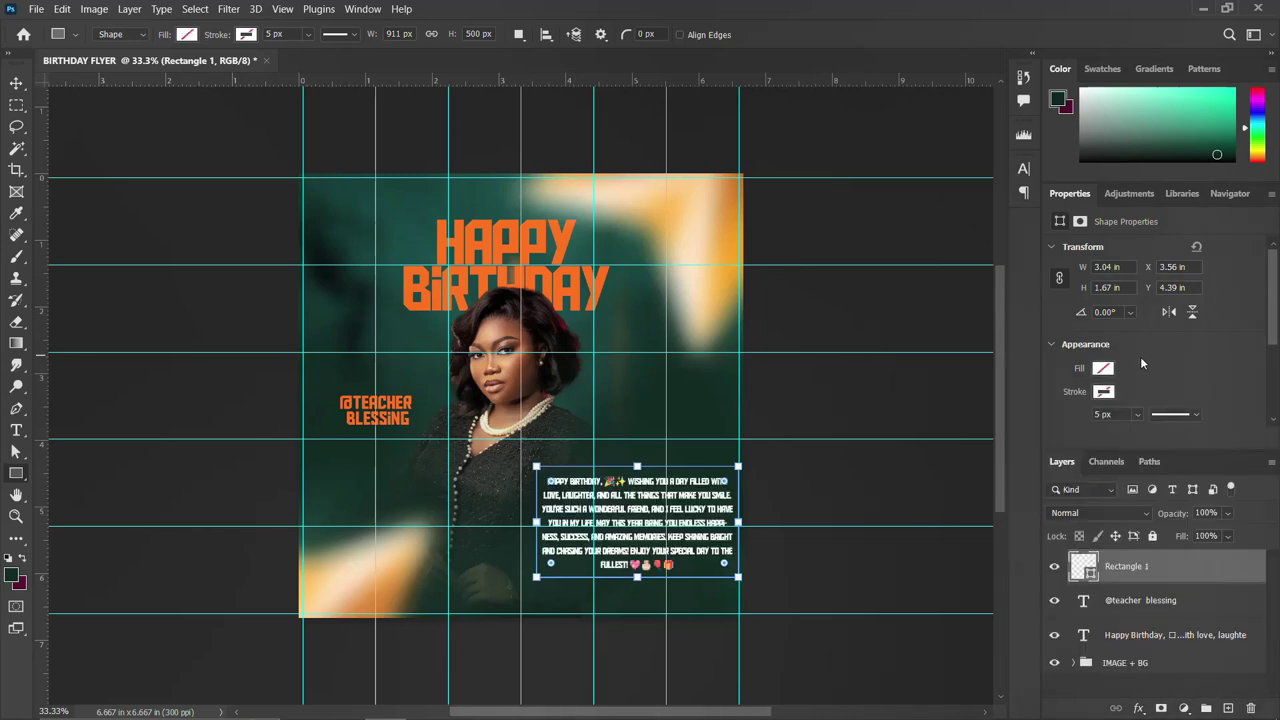
Give the rectangle an orange 15 px outline
click(1103, 393)
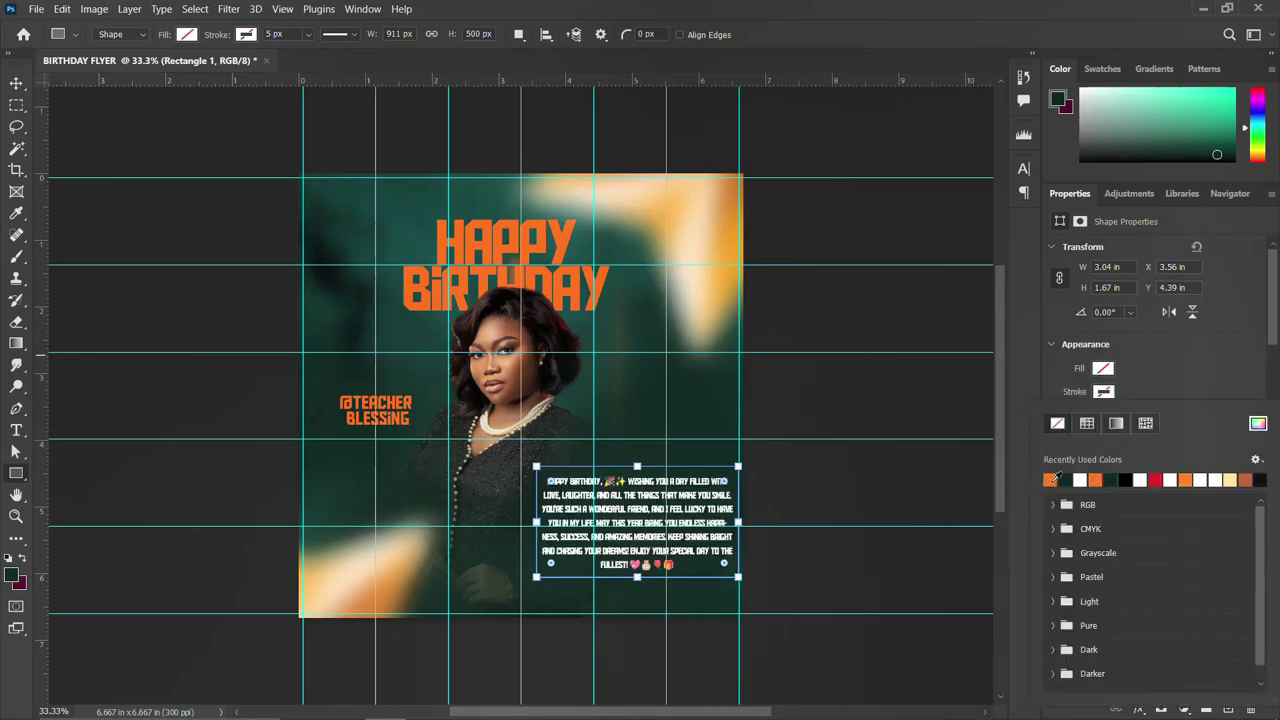
click(1050, 480)
click(1166, 378)
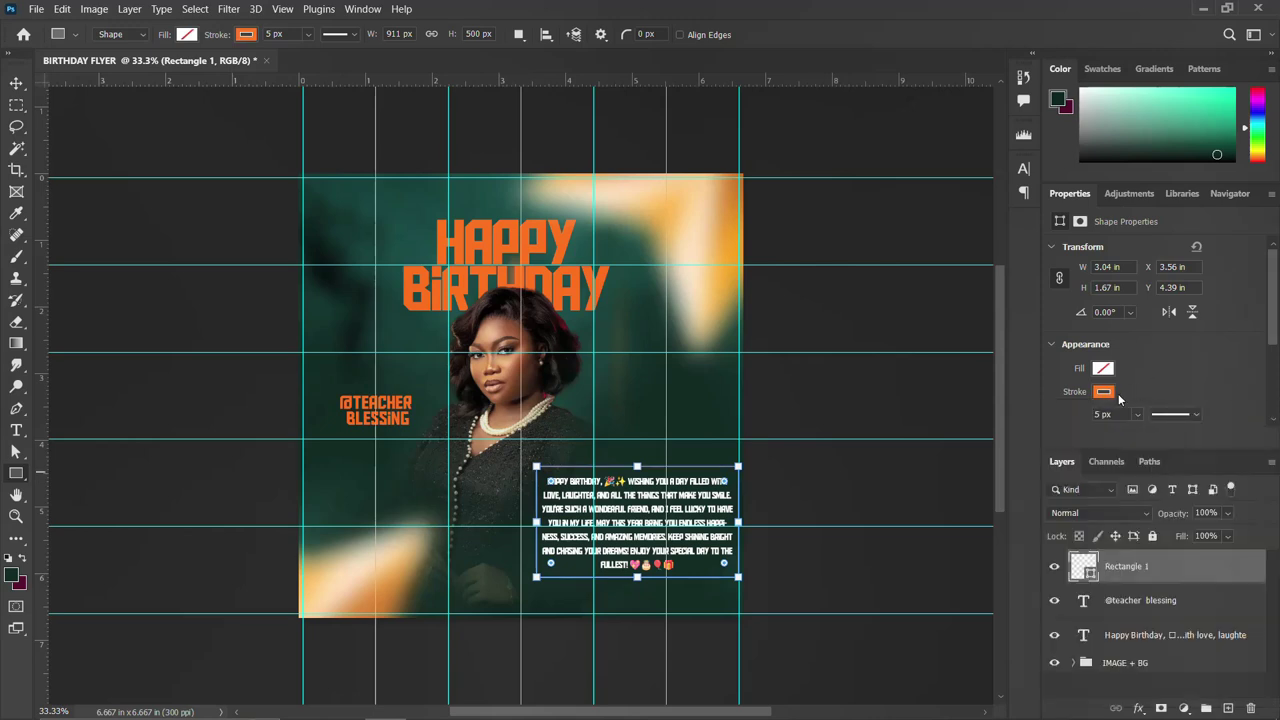
click(1103, 414)
text(0)
key(Return)
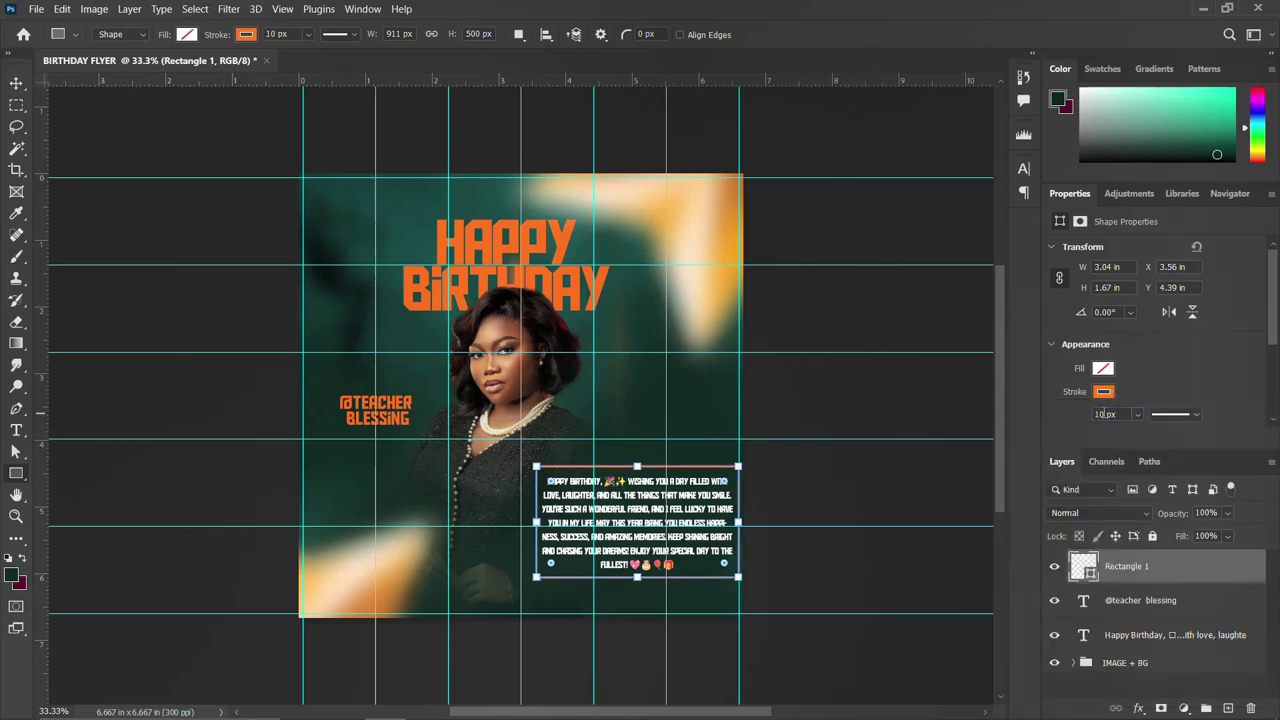
text(15)
key(Return)
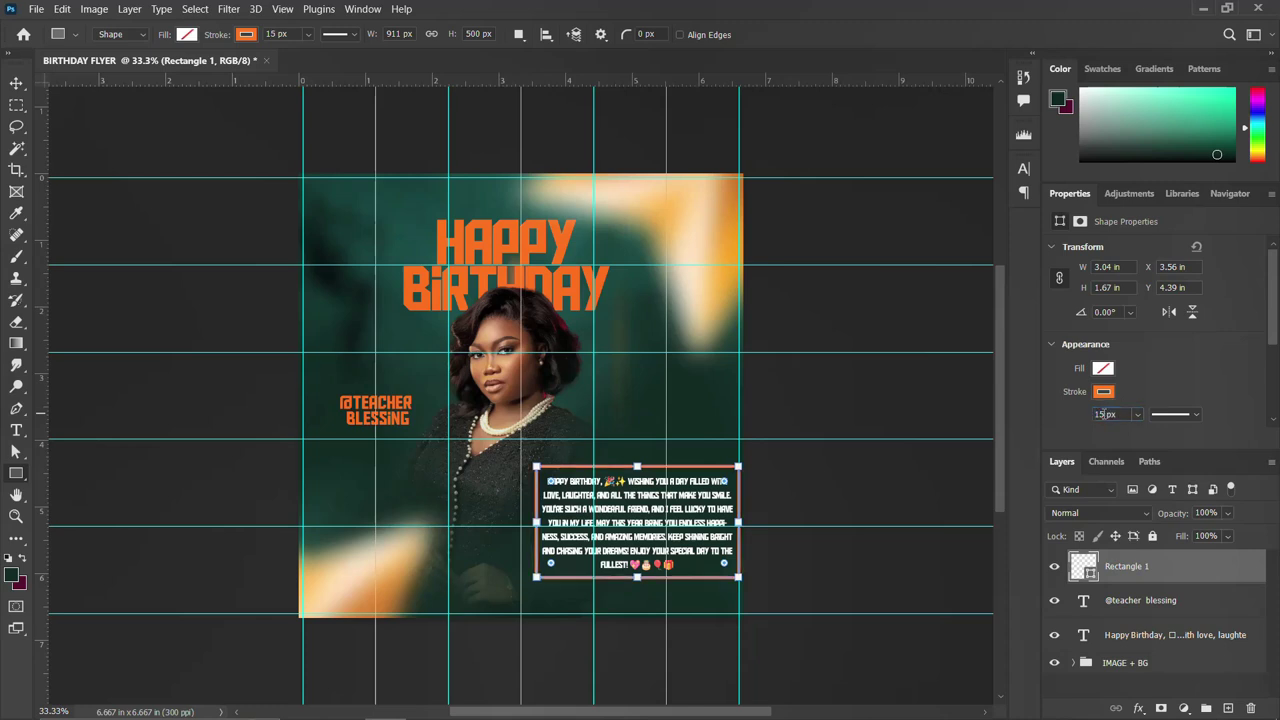
click(16, 84)
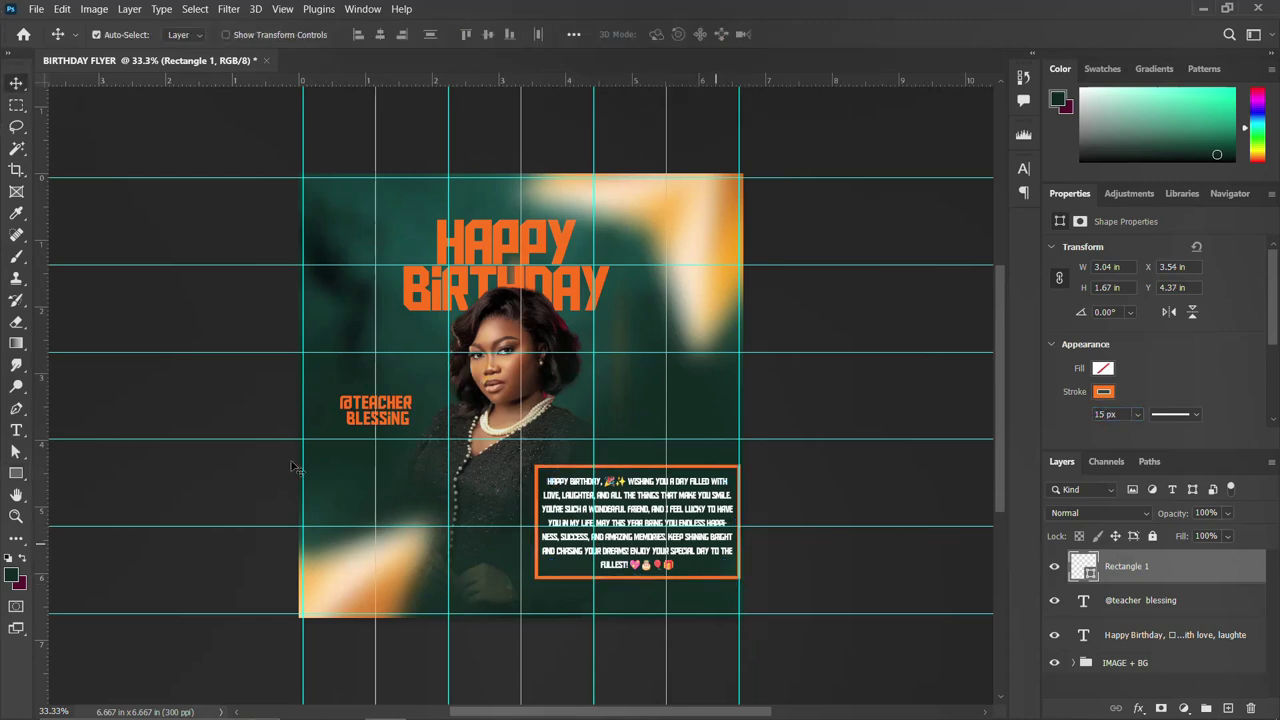
Rasterize the Rectangle 1 frame layer
right_click(1207, 577)
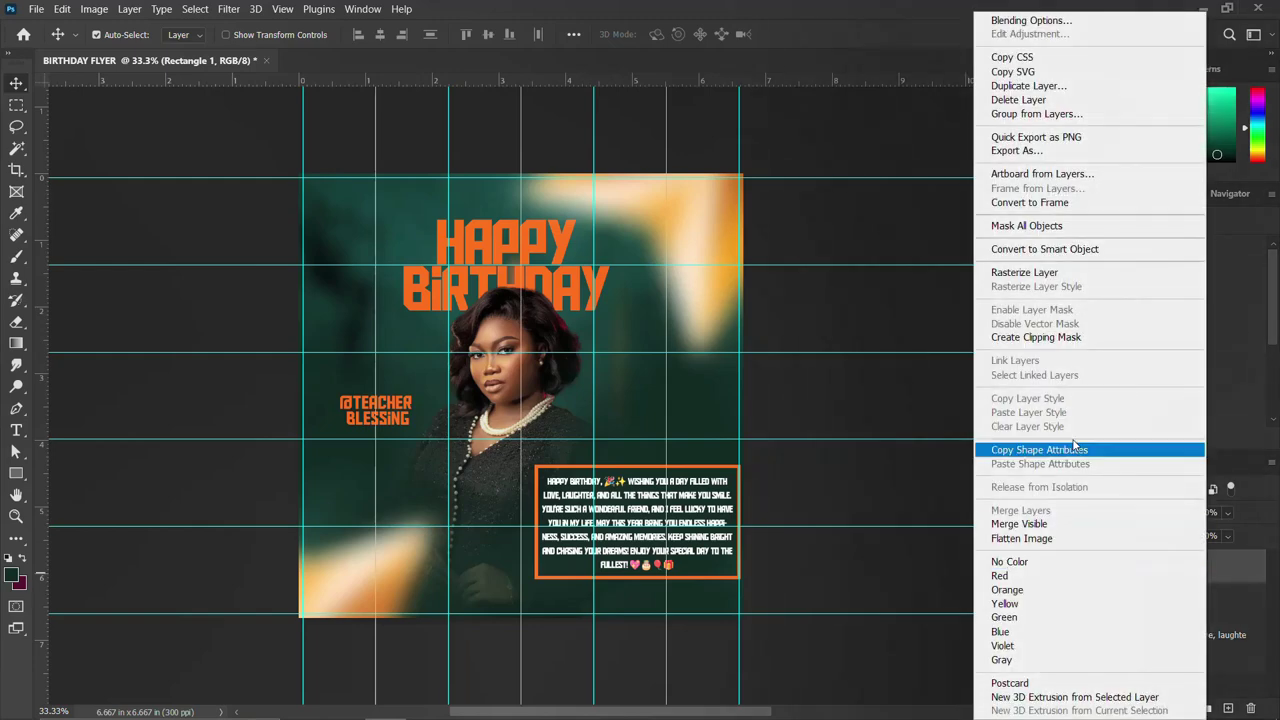
click(1060, 276)
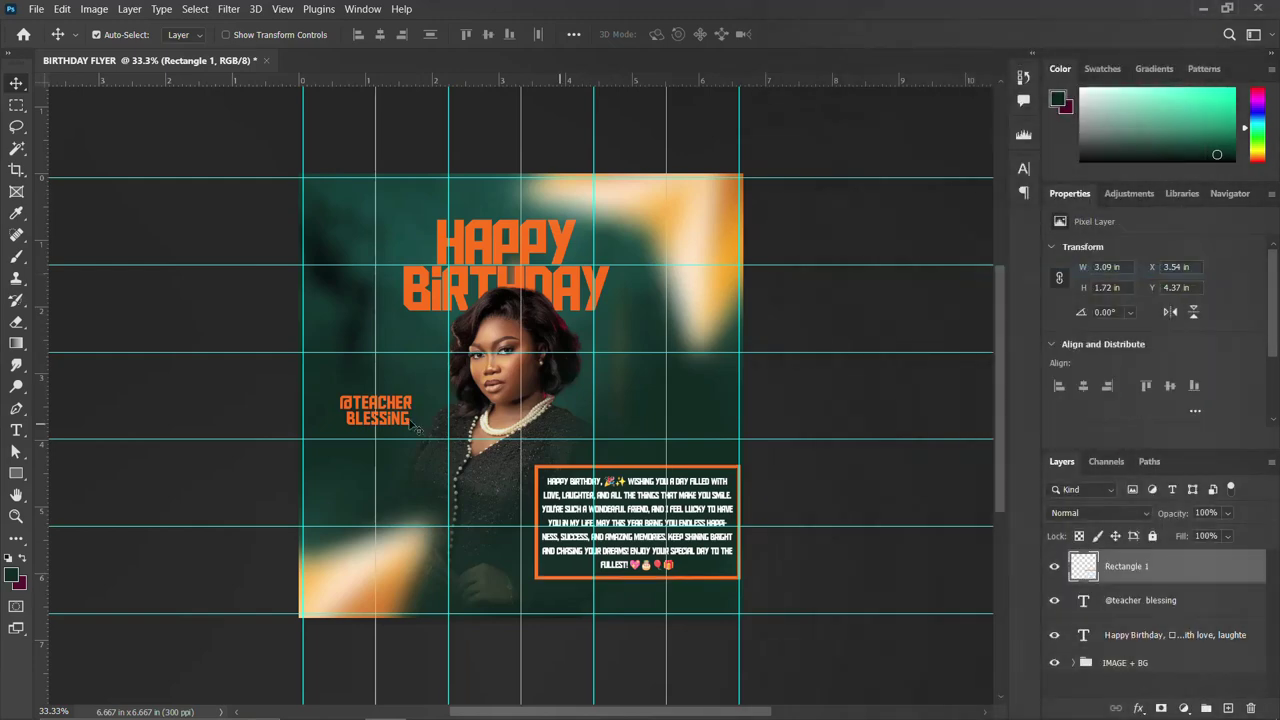
click(16, 104)
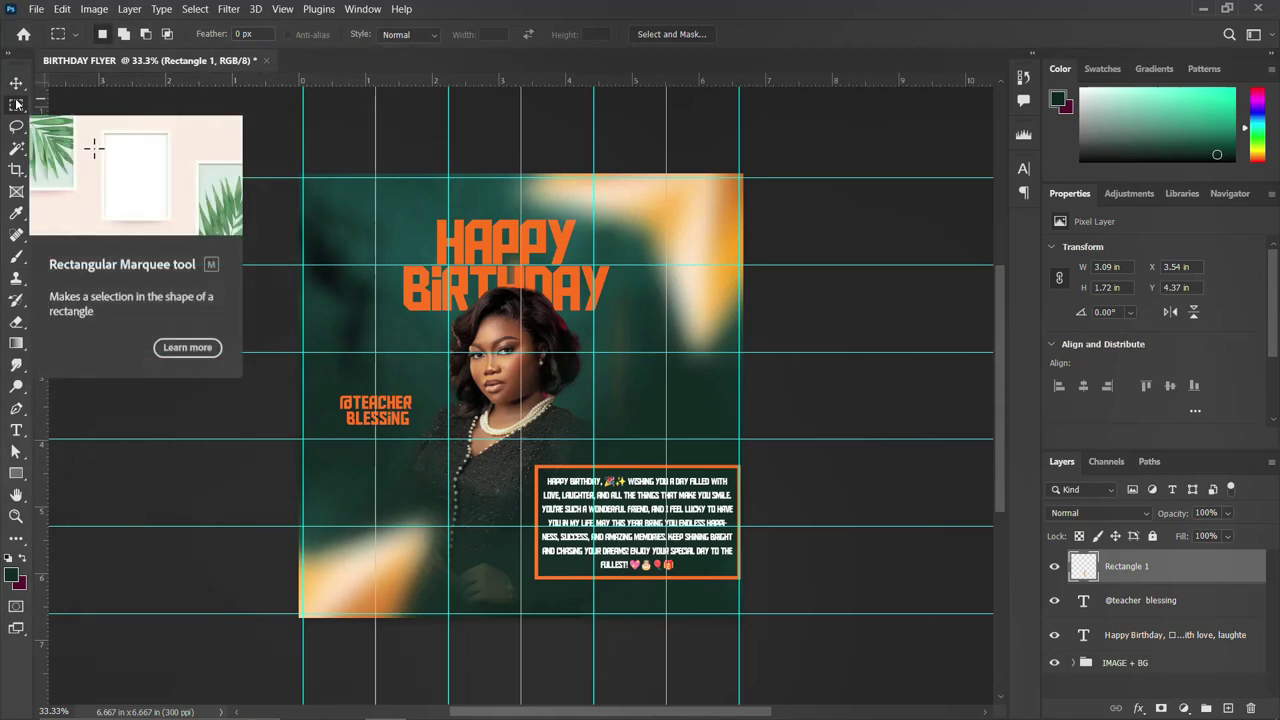
Erase the frame's edge middles and top-right corner, leaving the top-left and bottom-right brackets
drag(556, 446, 719, 597)
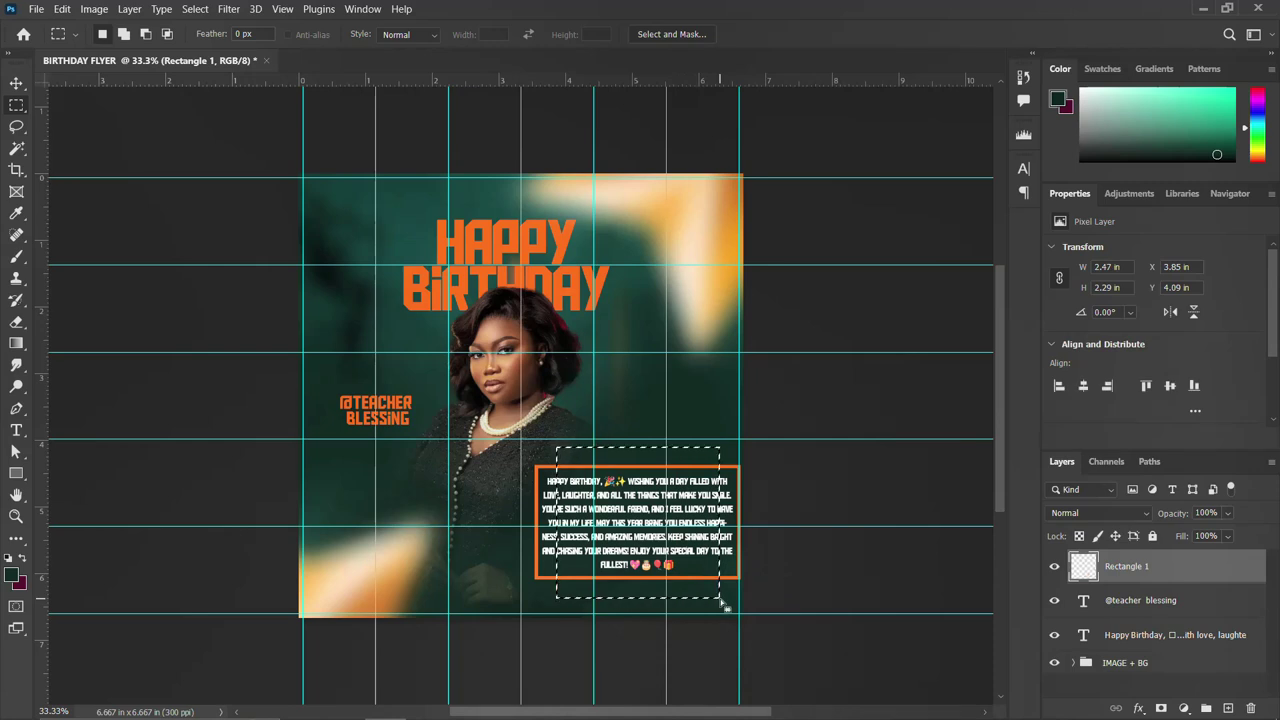
key(Delete)
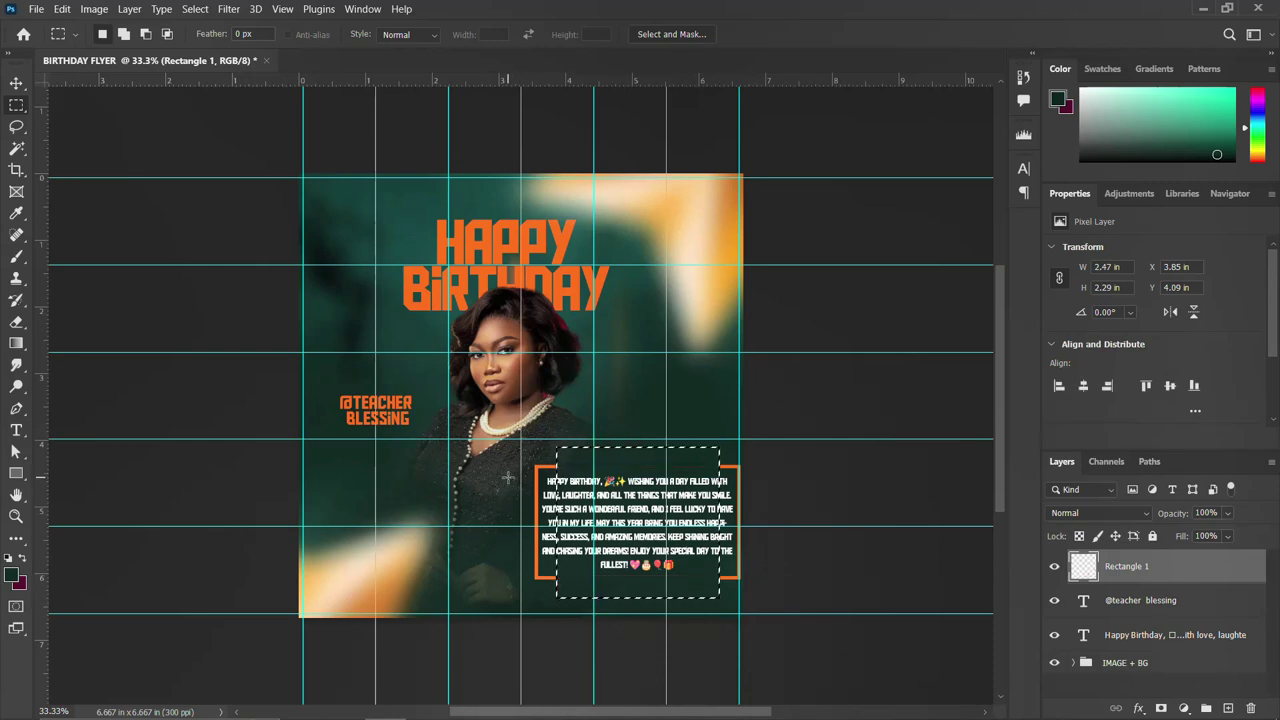
drag(508, 477, 768, 560)
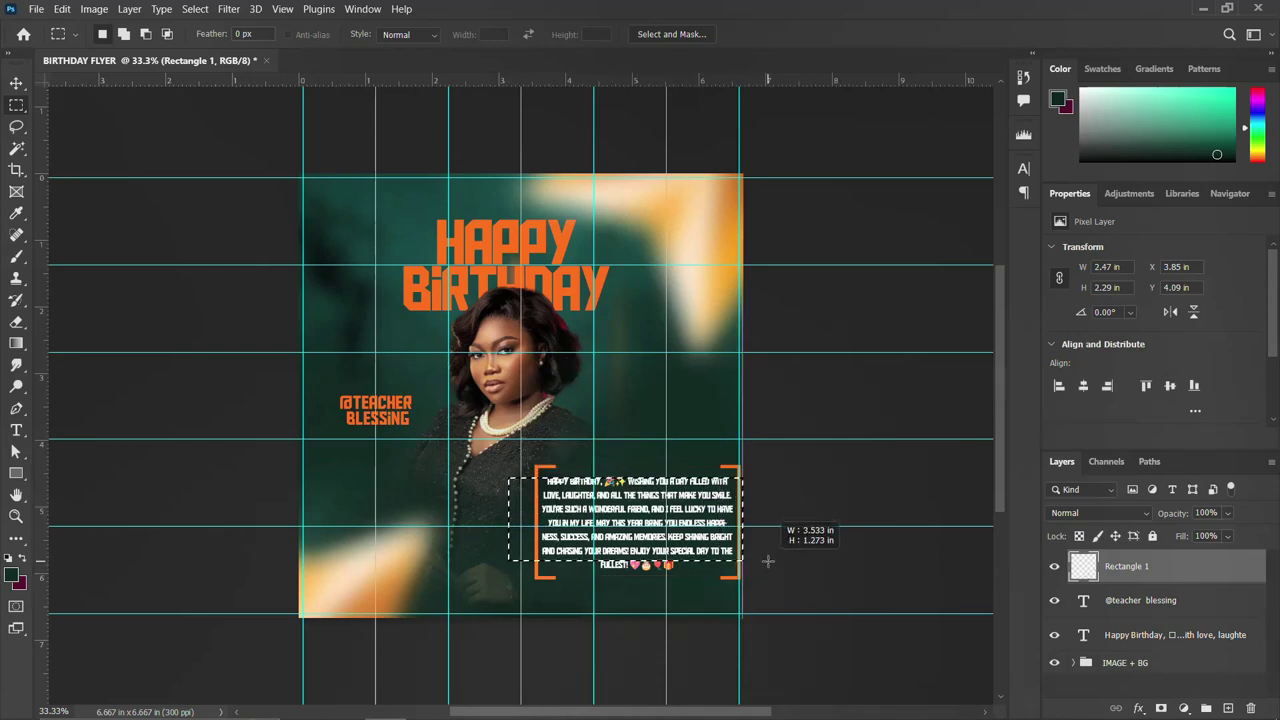
drag(768, 560, 770, 566)
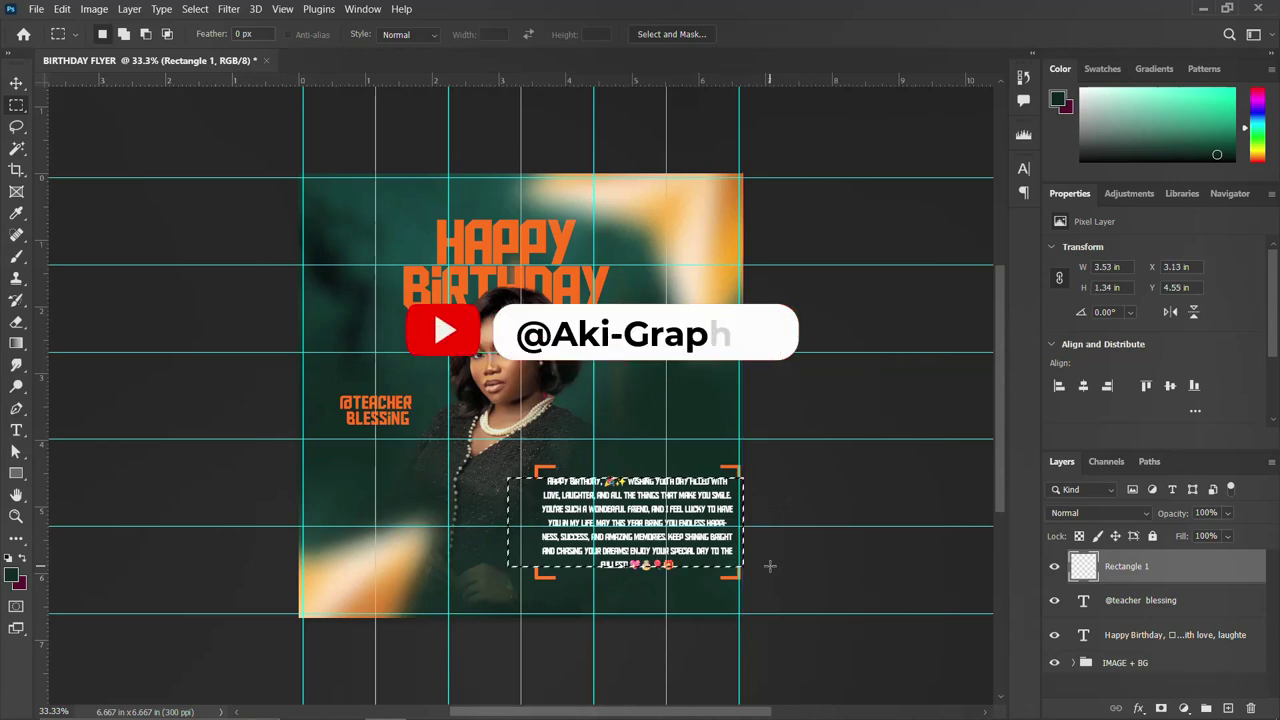
drag(496, 540, 573, 590)
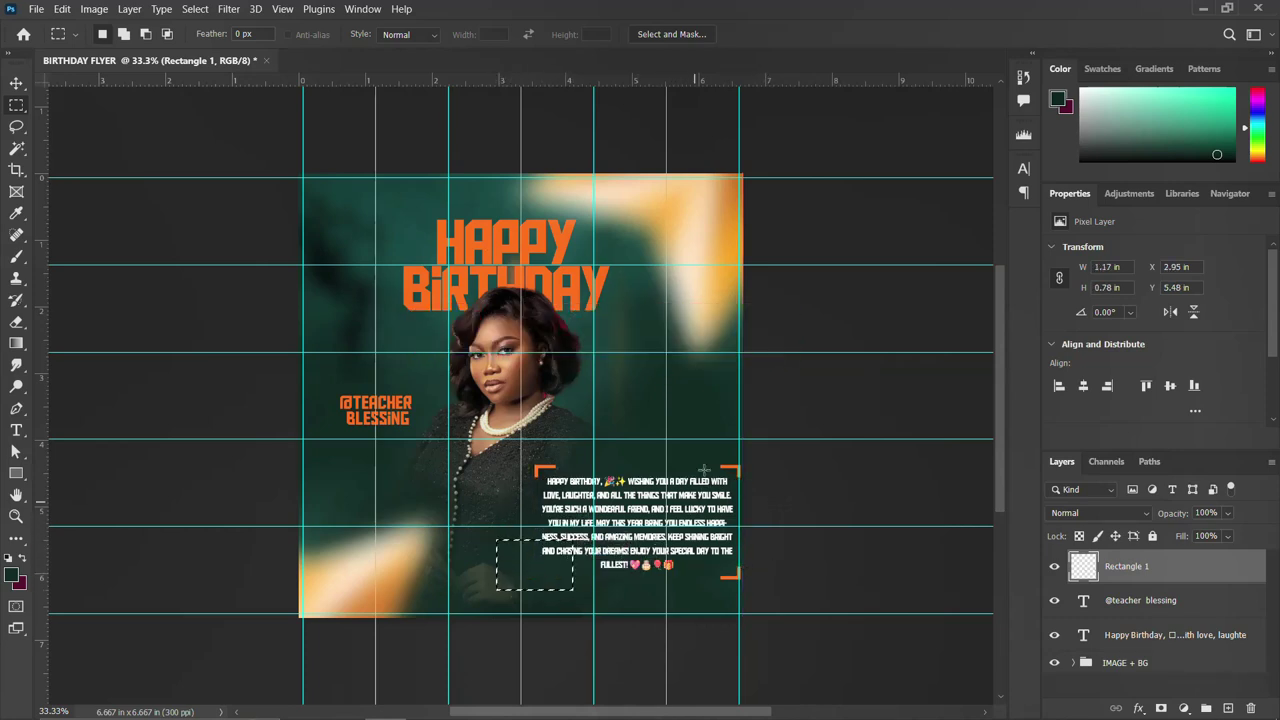
drag(699, 442, 746, 495)
key(Delete)
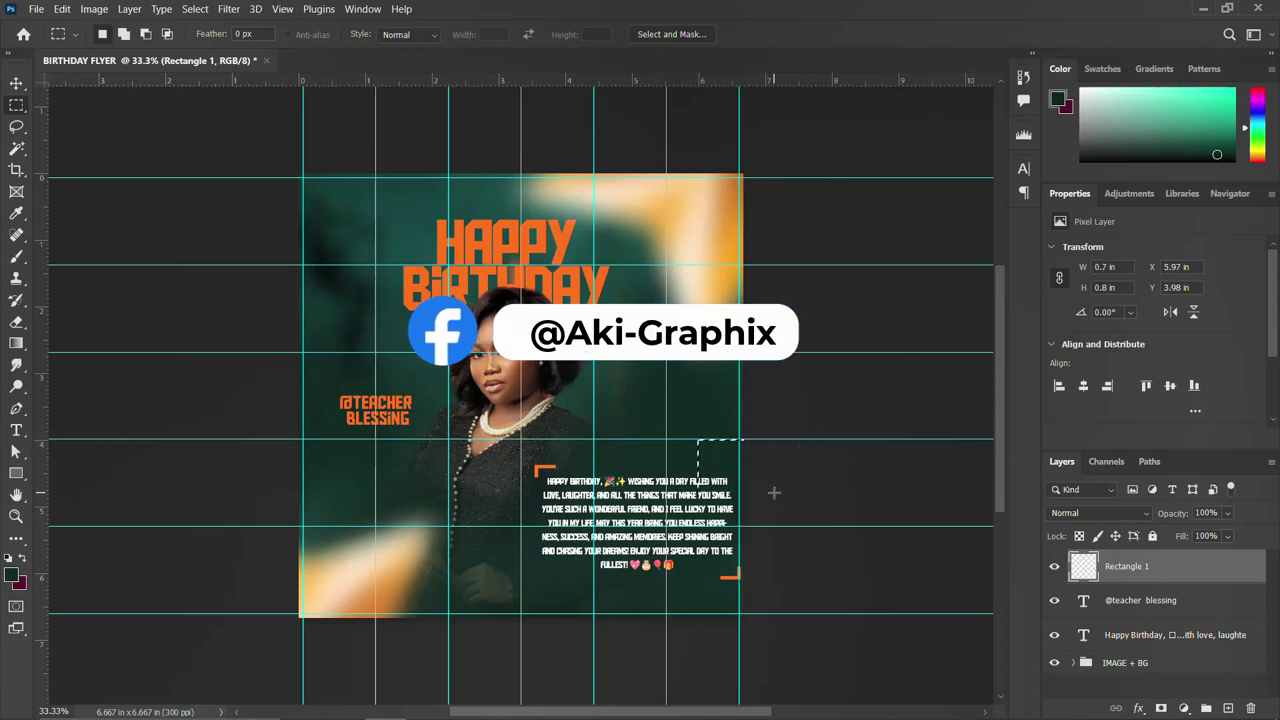
Shift the wish paragraph slightly left and lower within its brackets
click(16, 82)
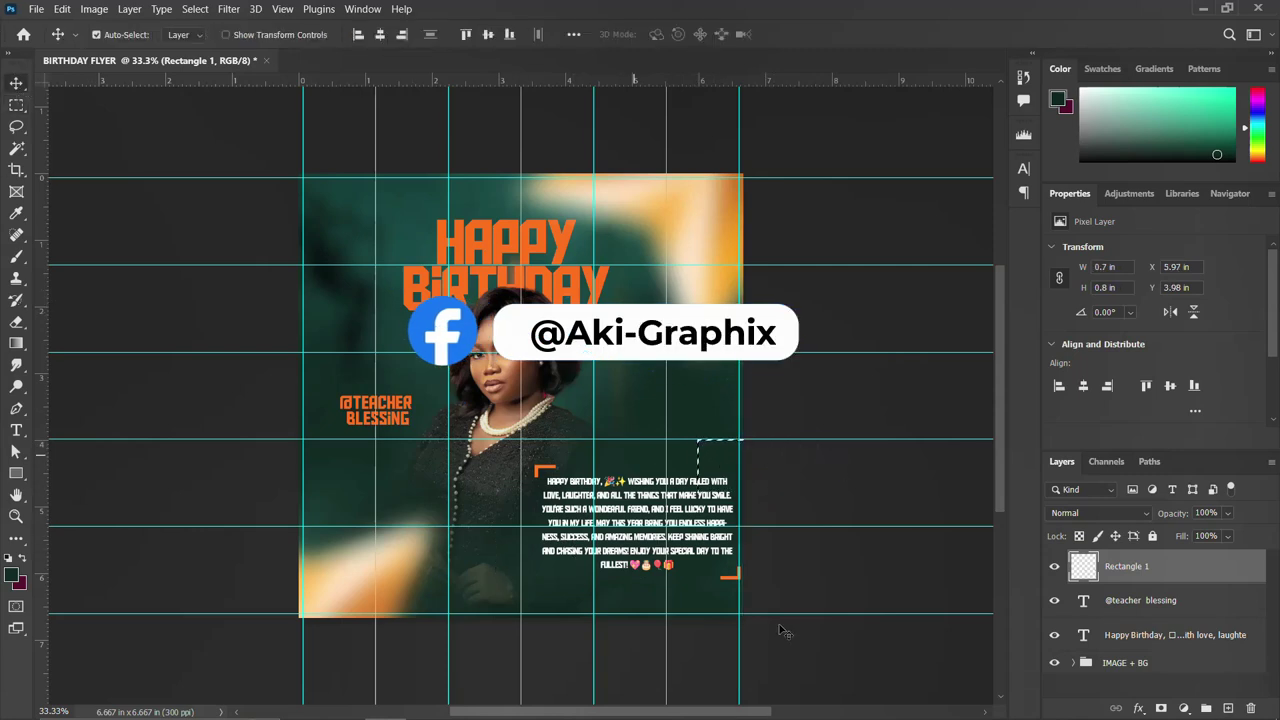
key(ctrl+d)
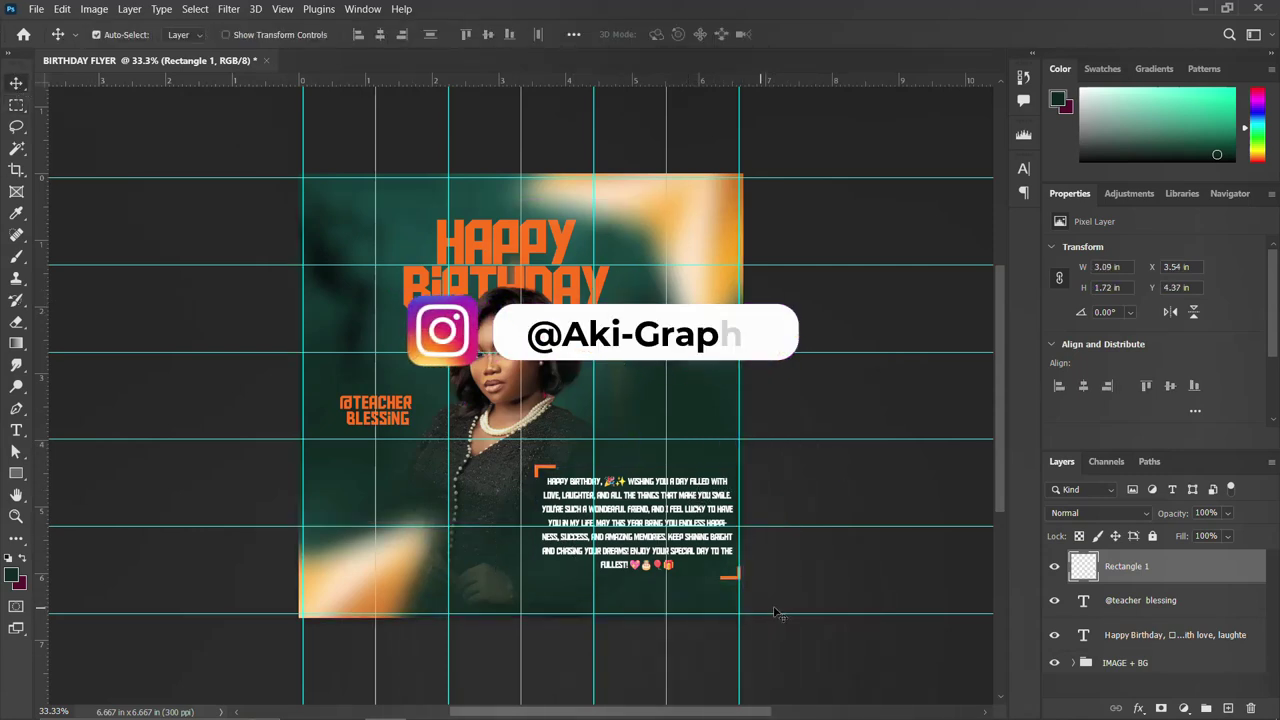
ctrl+click(1139, 643)
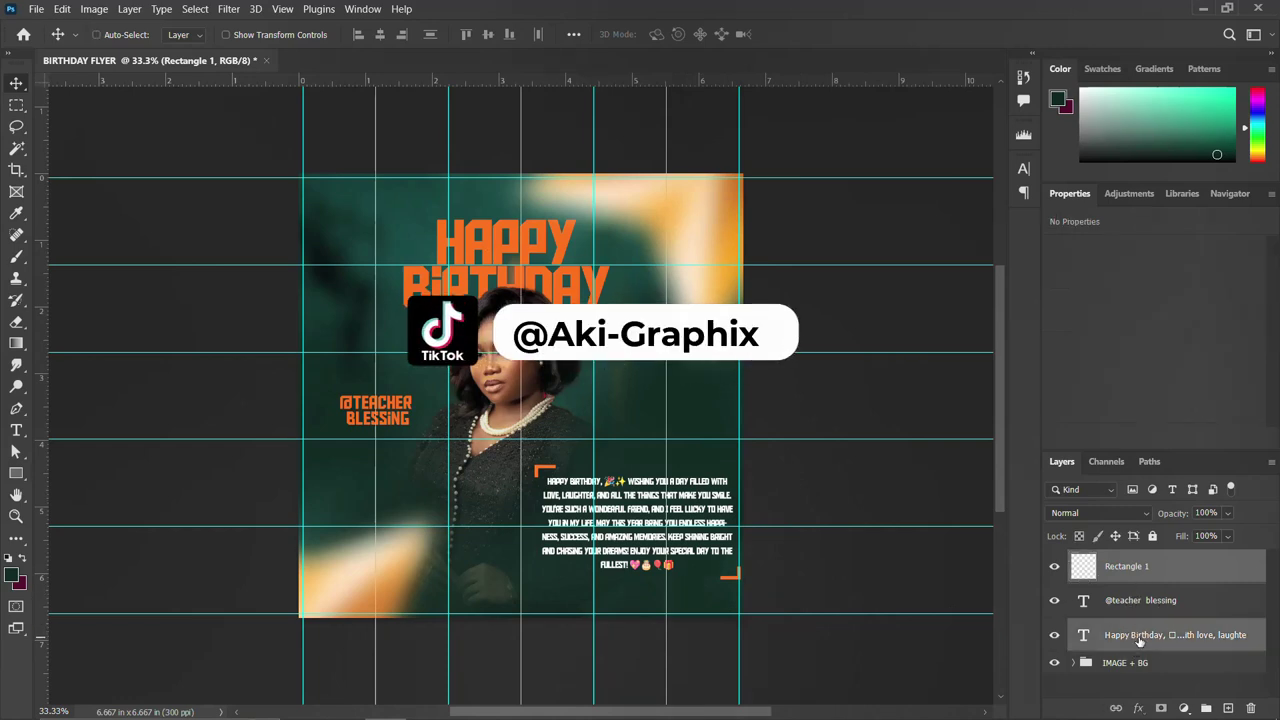
key(ctrl+t)
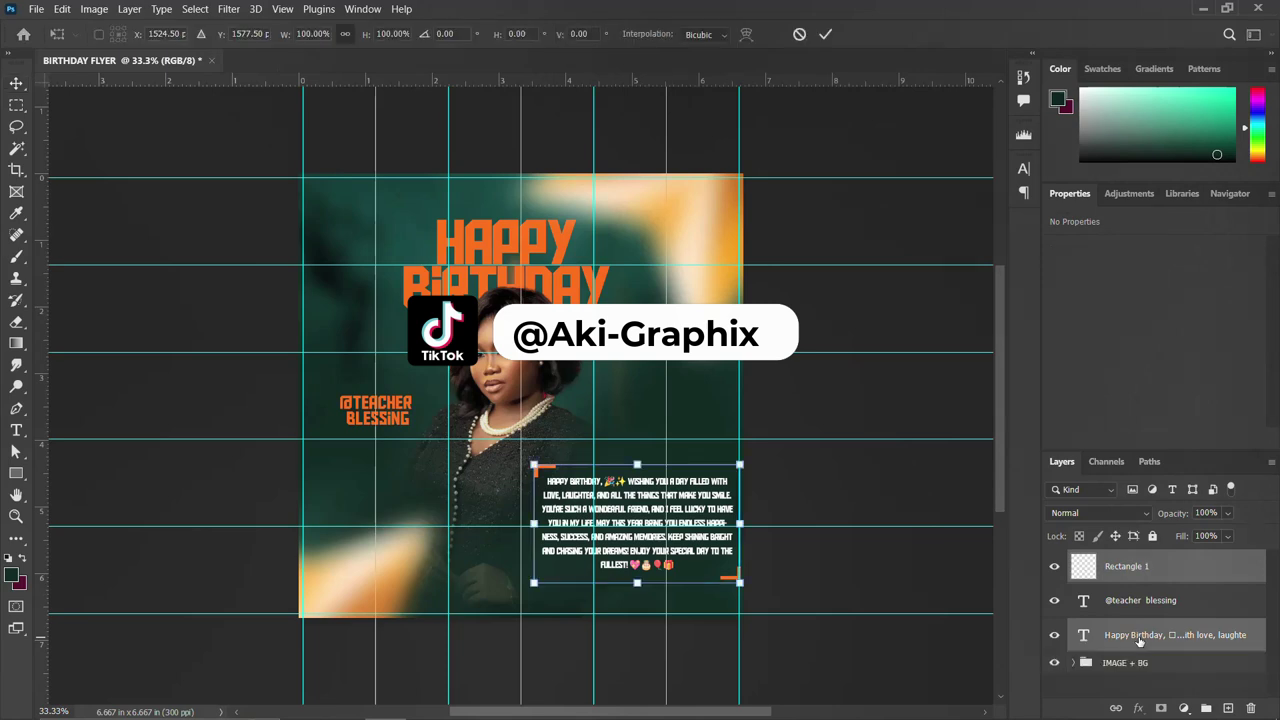
key(shift+Left)
key(shift+Left)
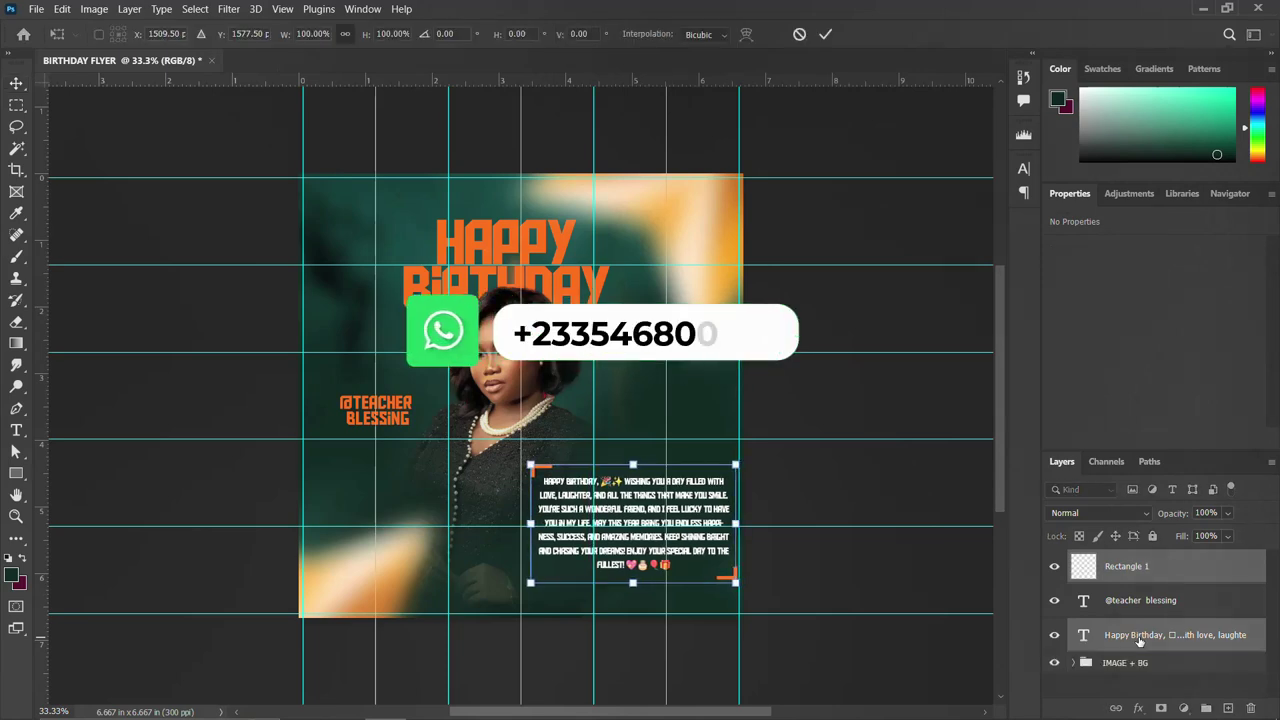
key(Left)
key(shift+Down)
key(shift+Down)
key(Down)
key(Down)
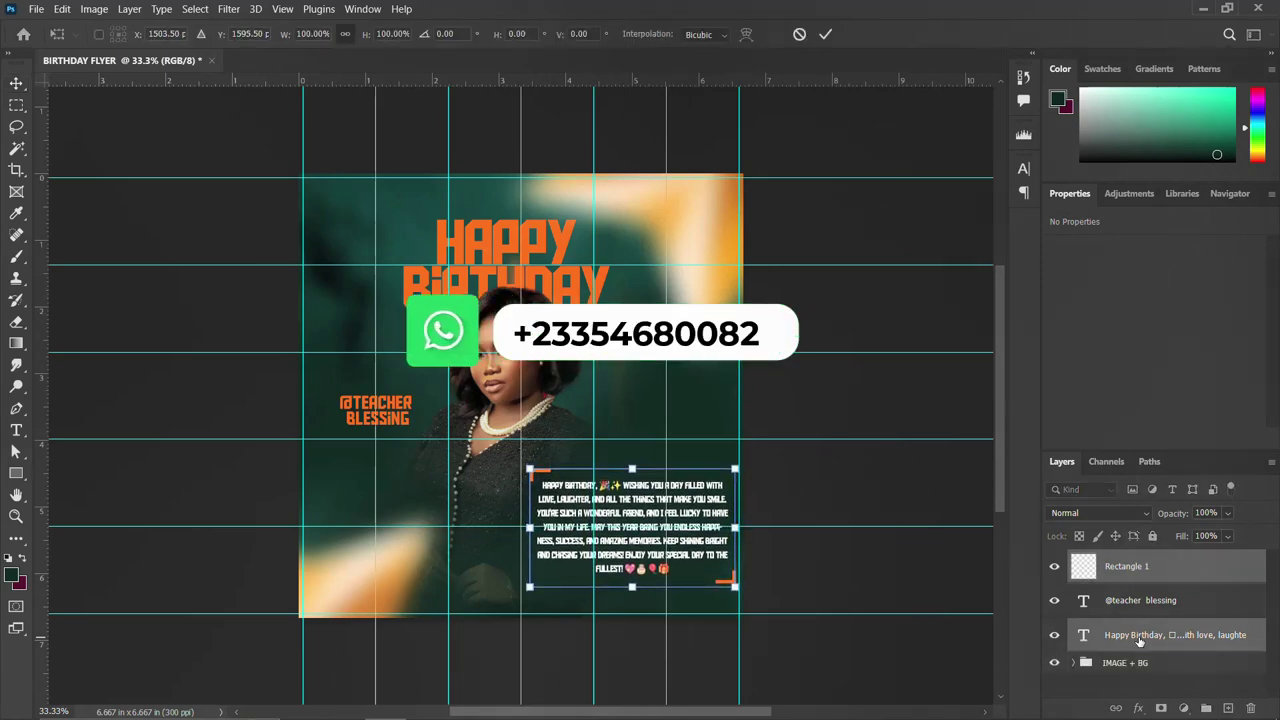
key(Down)
key(Down)
key(Down)
key(Down)
key(Down)
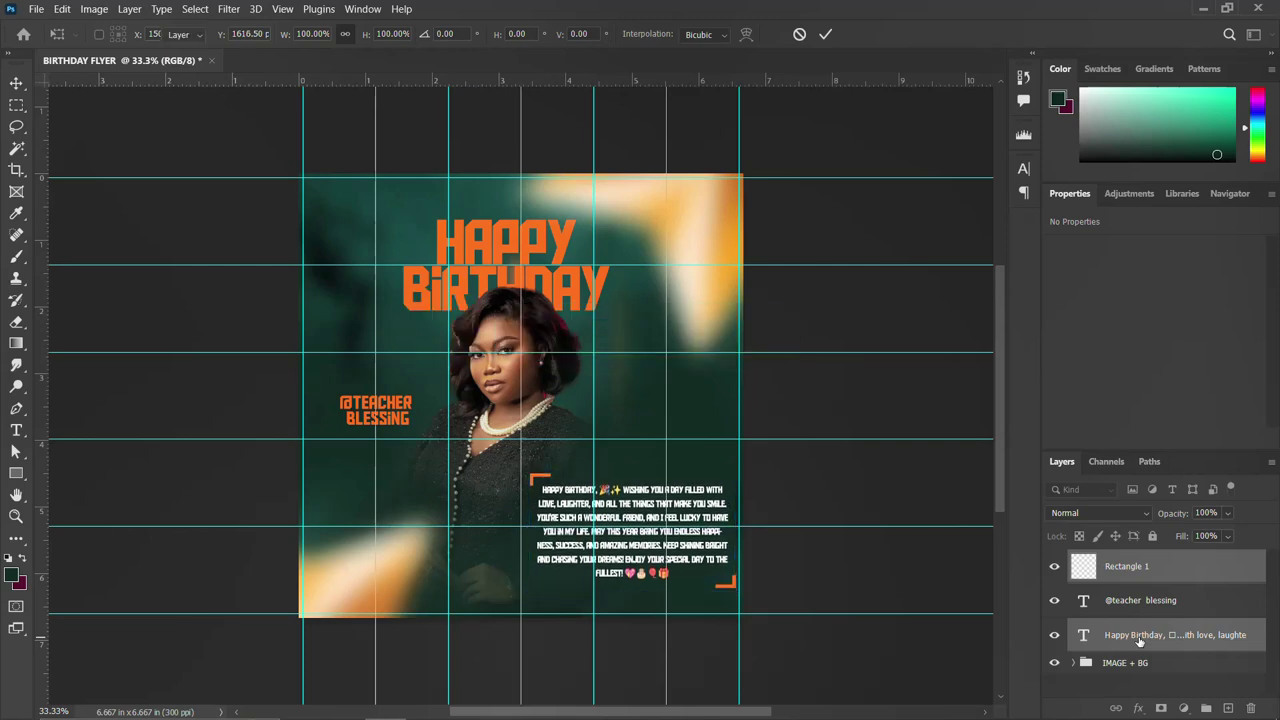
key(Return)
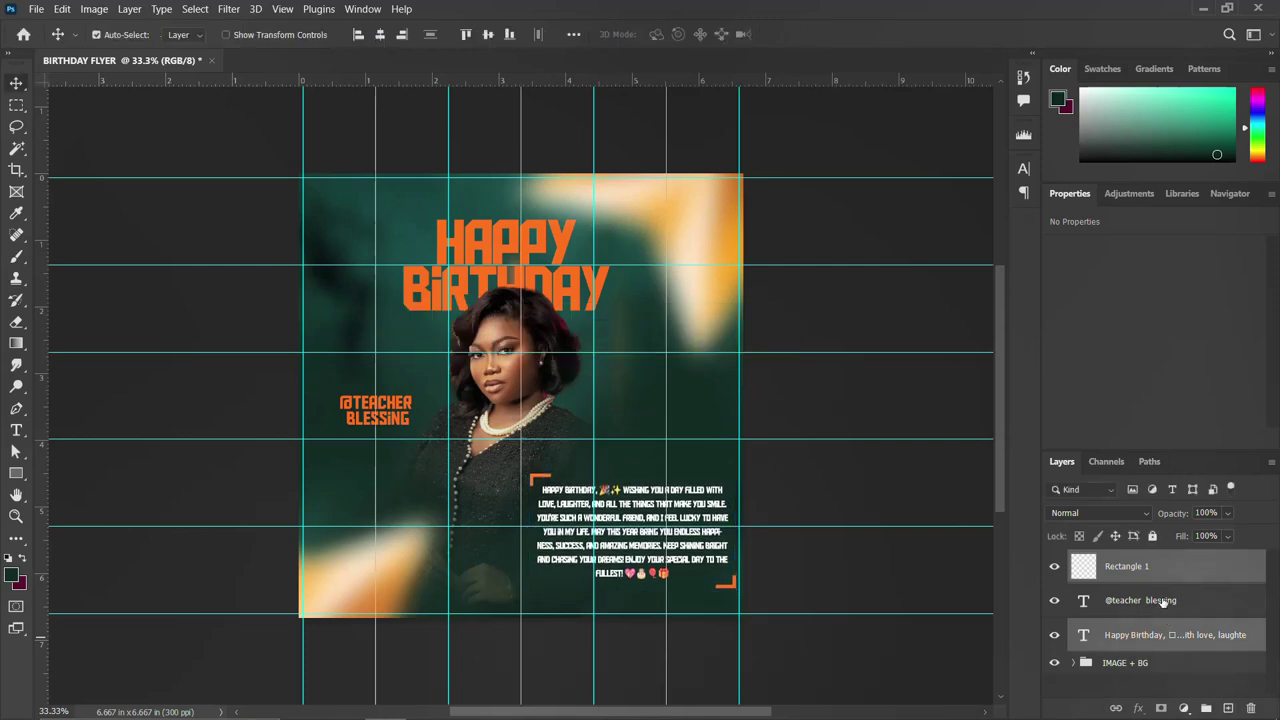
ctrl+click(1163, 600)
key(ctrl+g)
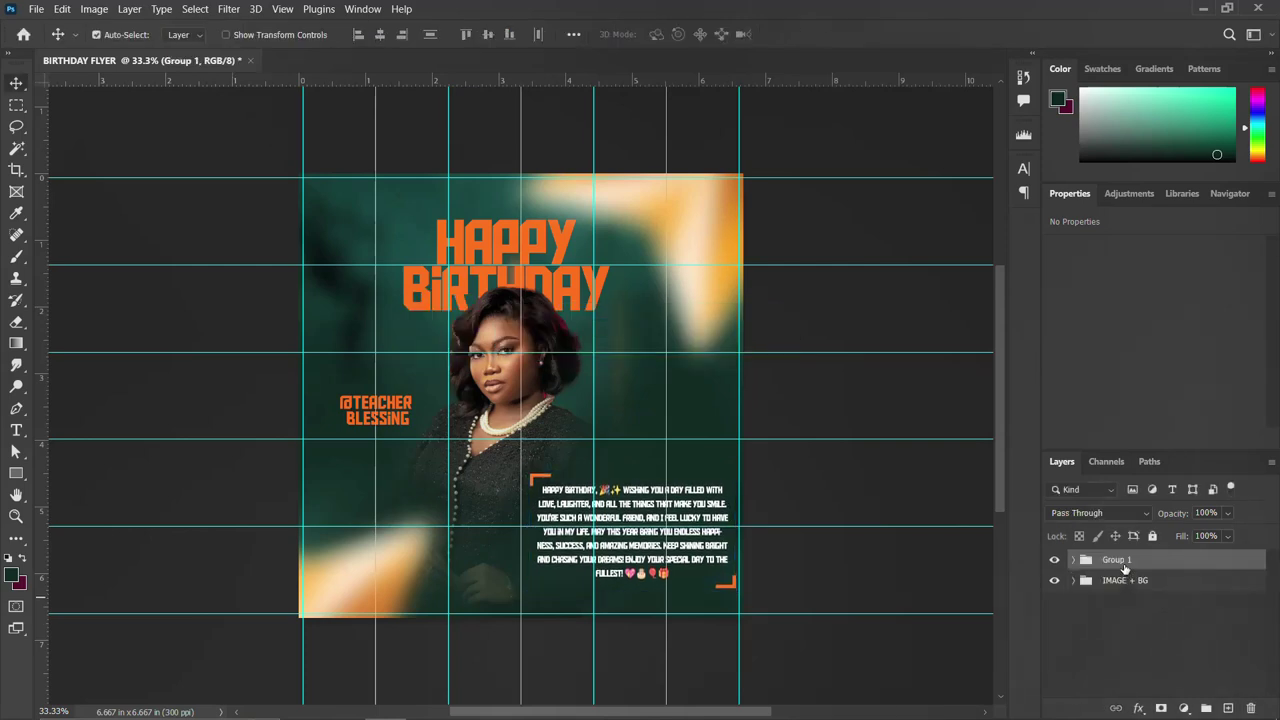
double_click(1116, 560)
text(TEXT)
text(S)
key(Return)
click(1055, 561)
click(1055, 561)
Add a GLORIOUS text layer above HAPPY BIRTHDAY in white (ffffff)
key(t)
click(476, 205)
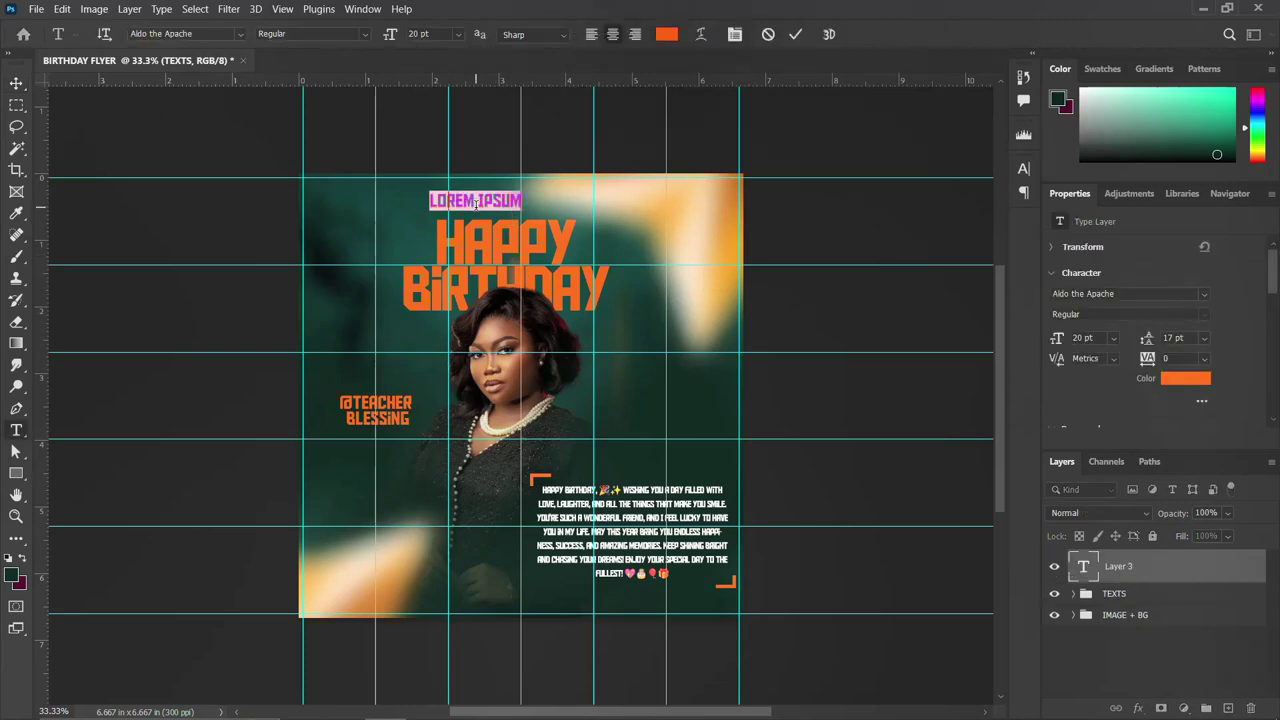
text(GLO)
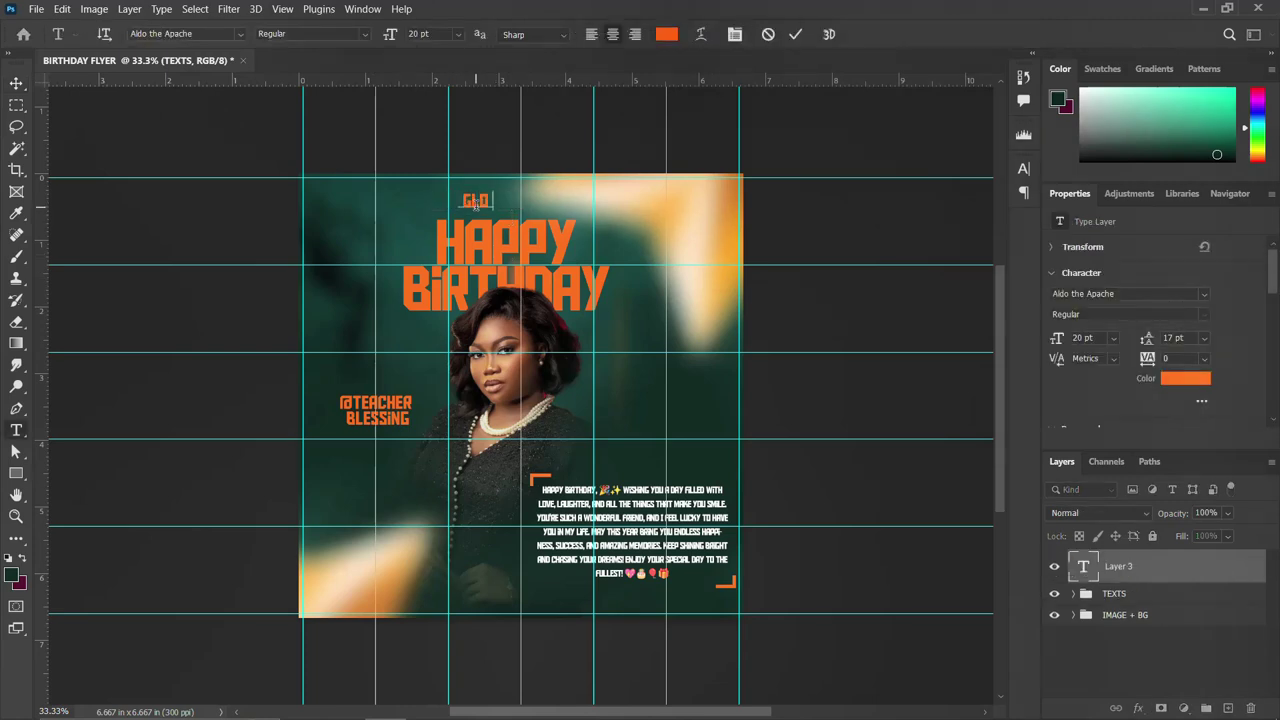
text(RIous)
key(ctrl+Return)
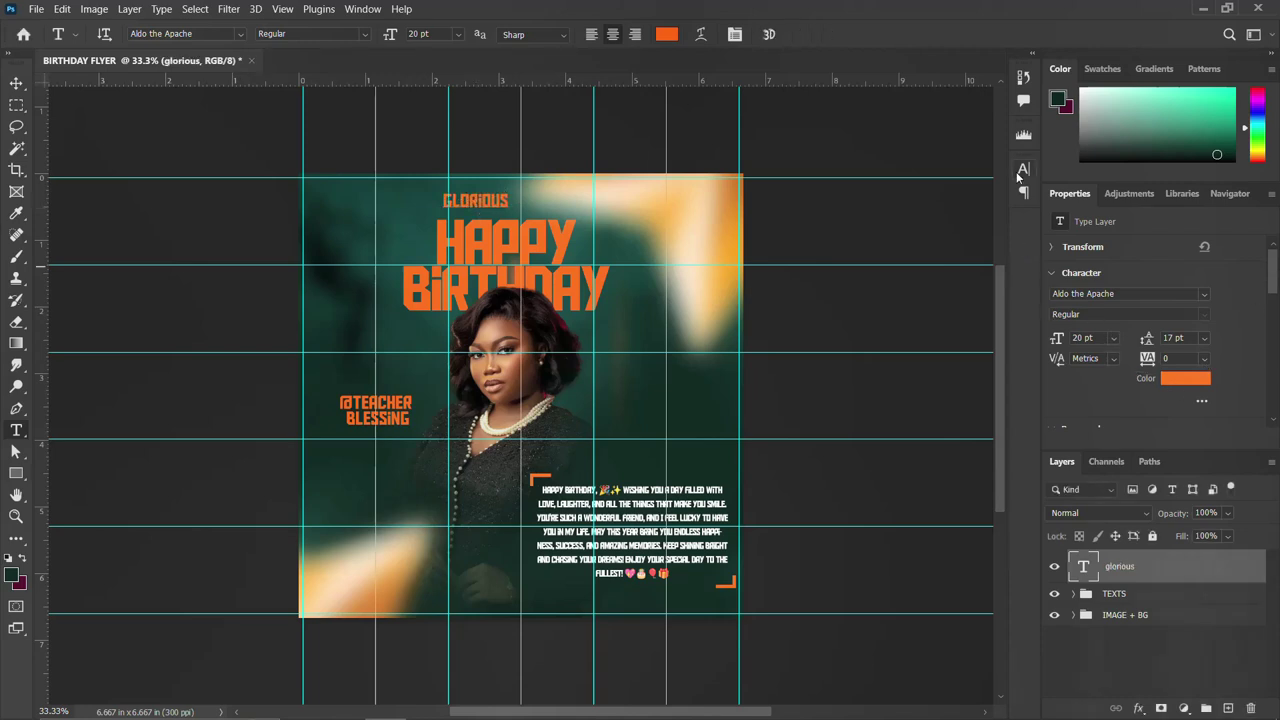
click(1022, 170)
click(987, 263)
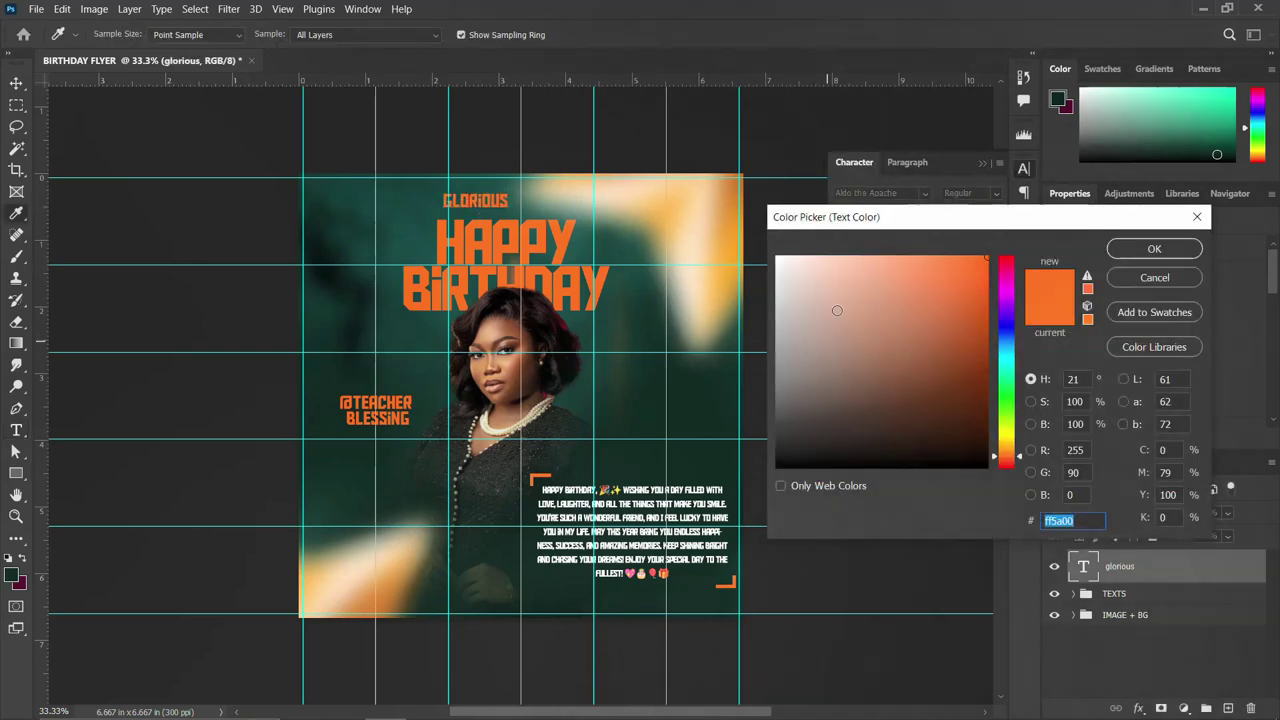
text(ffffff)
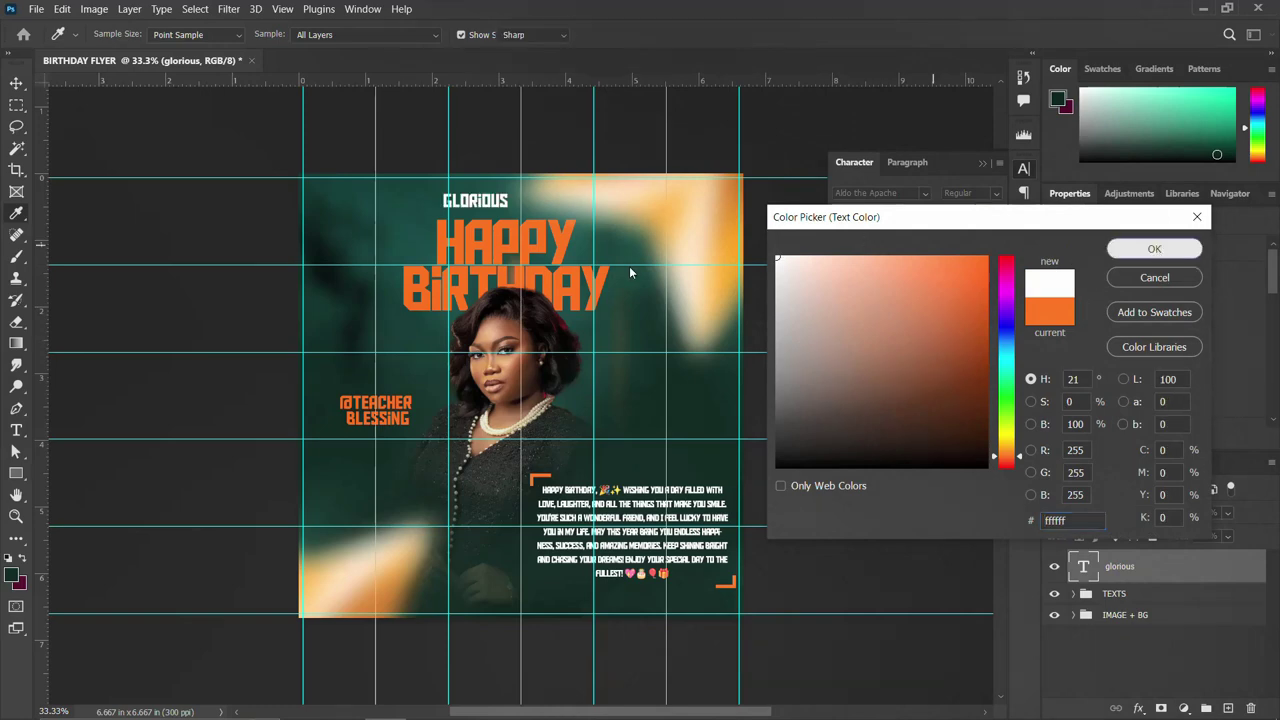
click(1154, 249)
Centre GLORIOUS just above HAPPY BIRTHDAY, nudging it slightly down
key(v)
drag(472, 200, 512, 205)
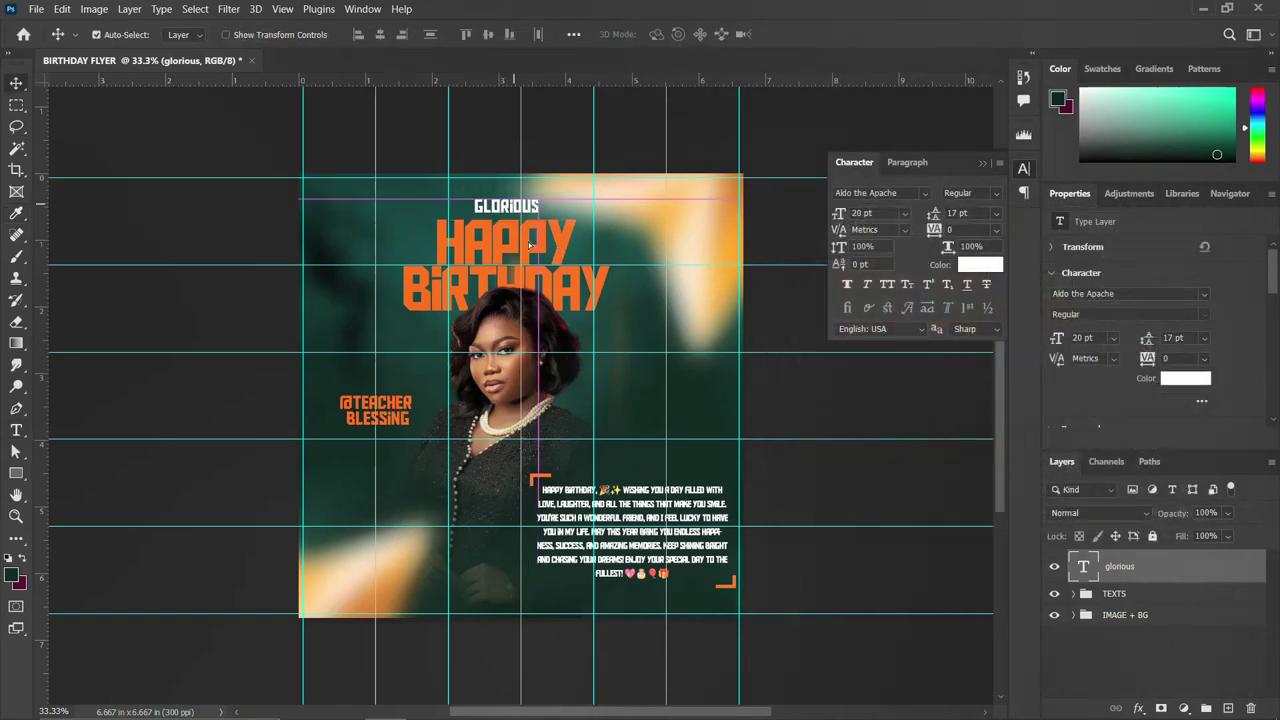
key(Down)
key(Down)
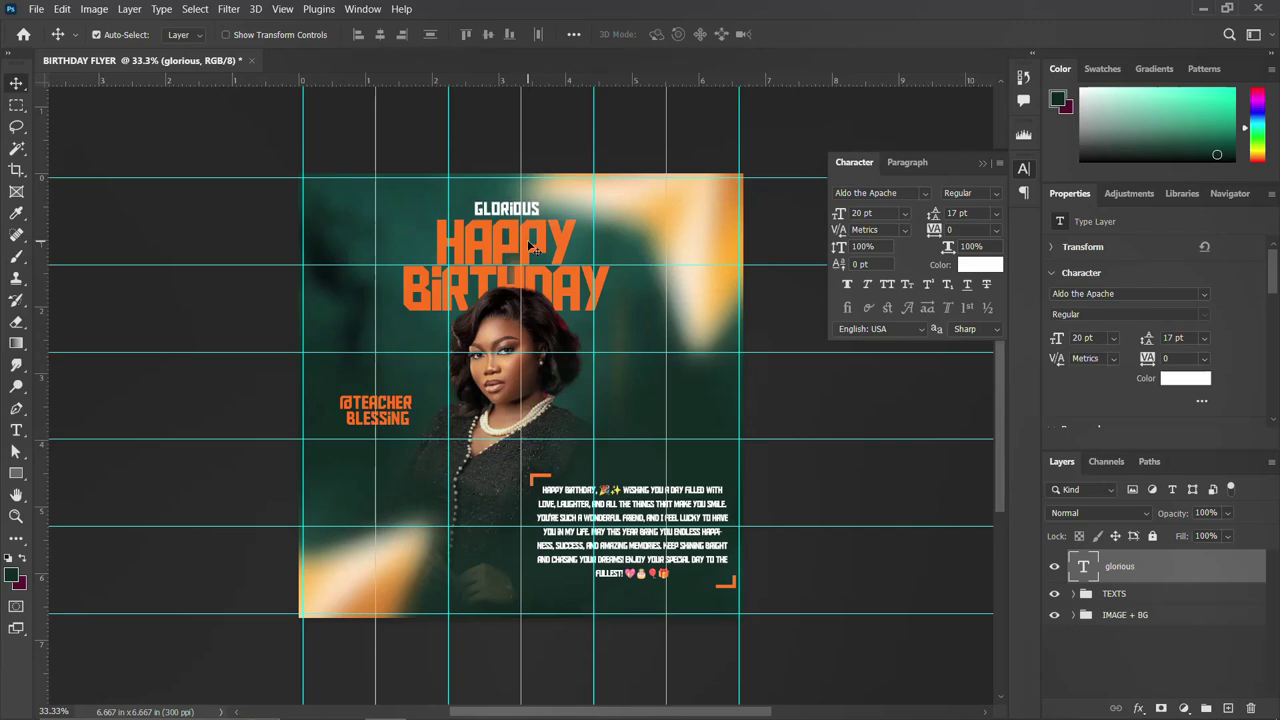
key(Down)
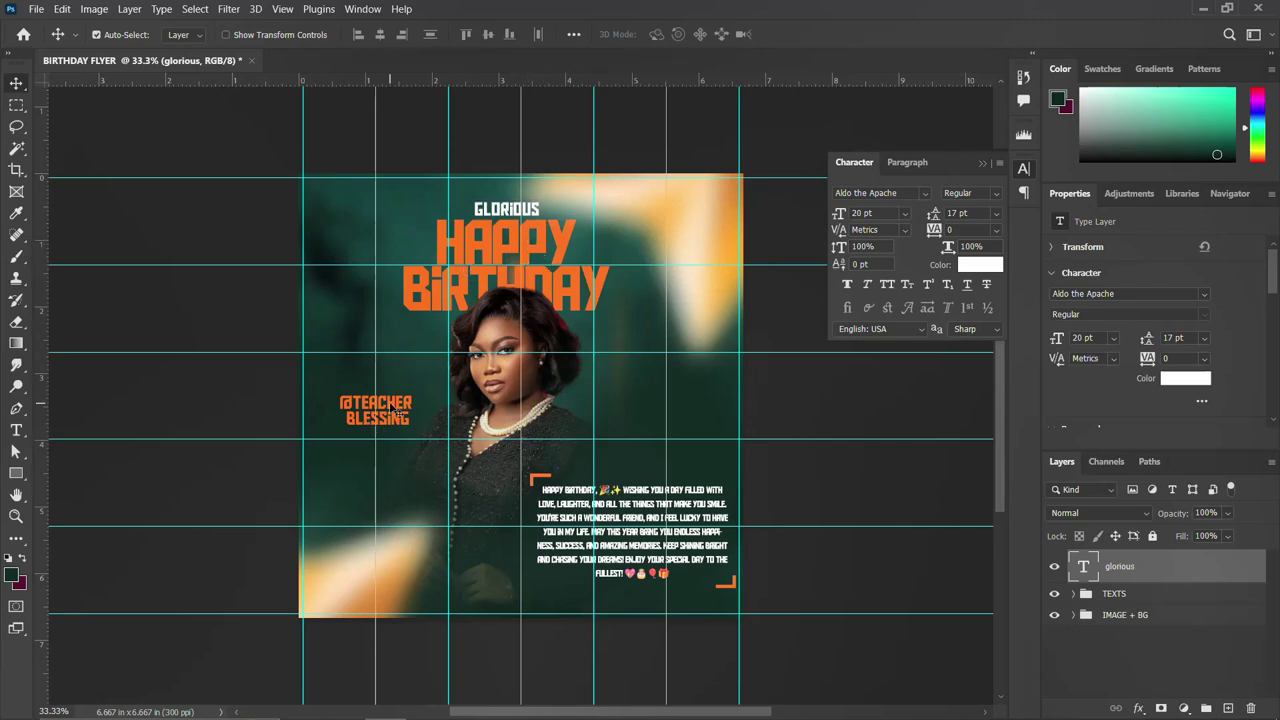